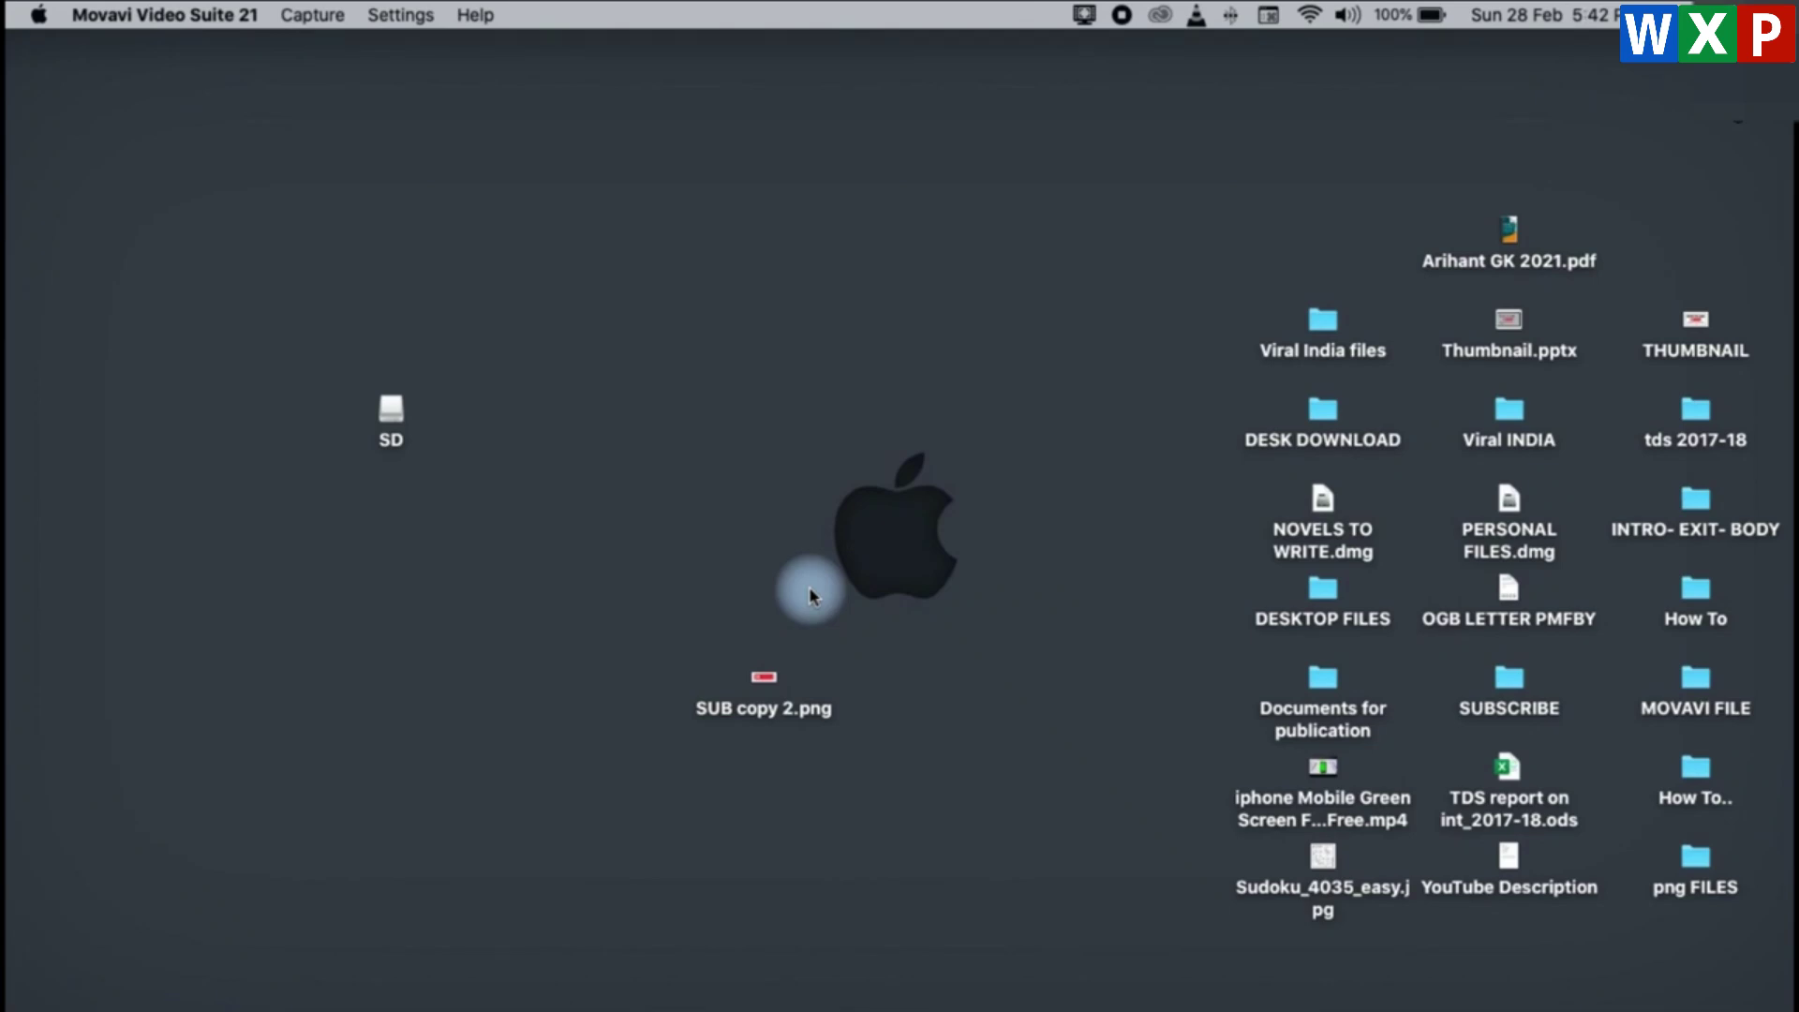
# Preview the Subscribe image, then bring the presentation with blank slide 4 into view.
pyautogui.doubleClick(766, 676)
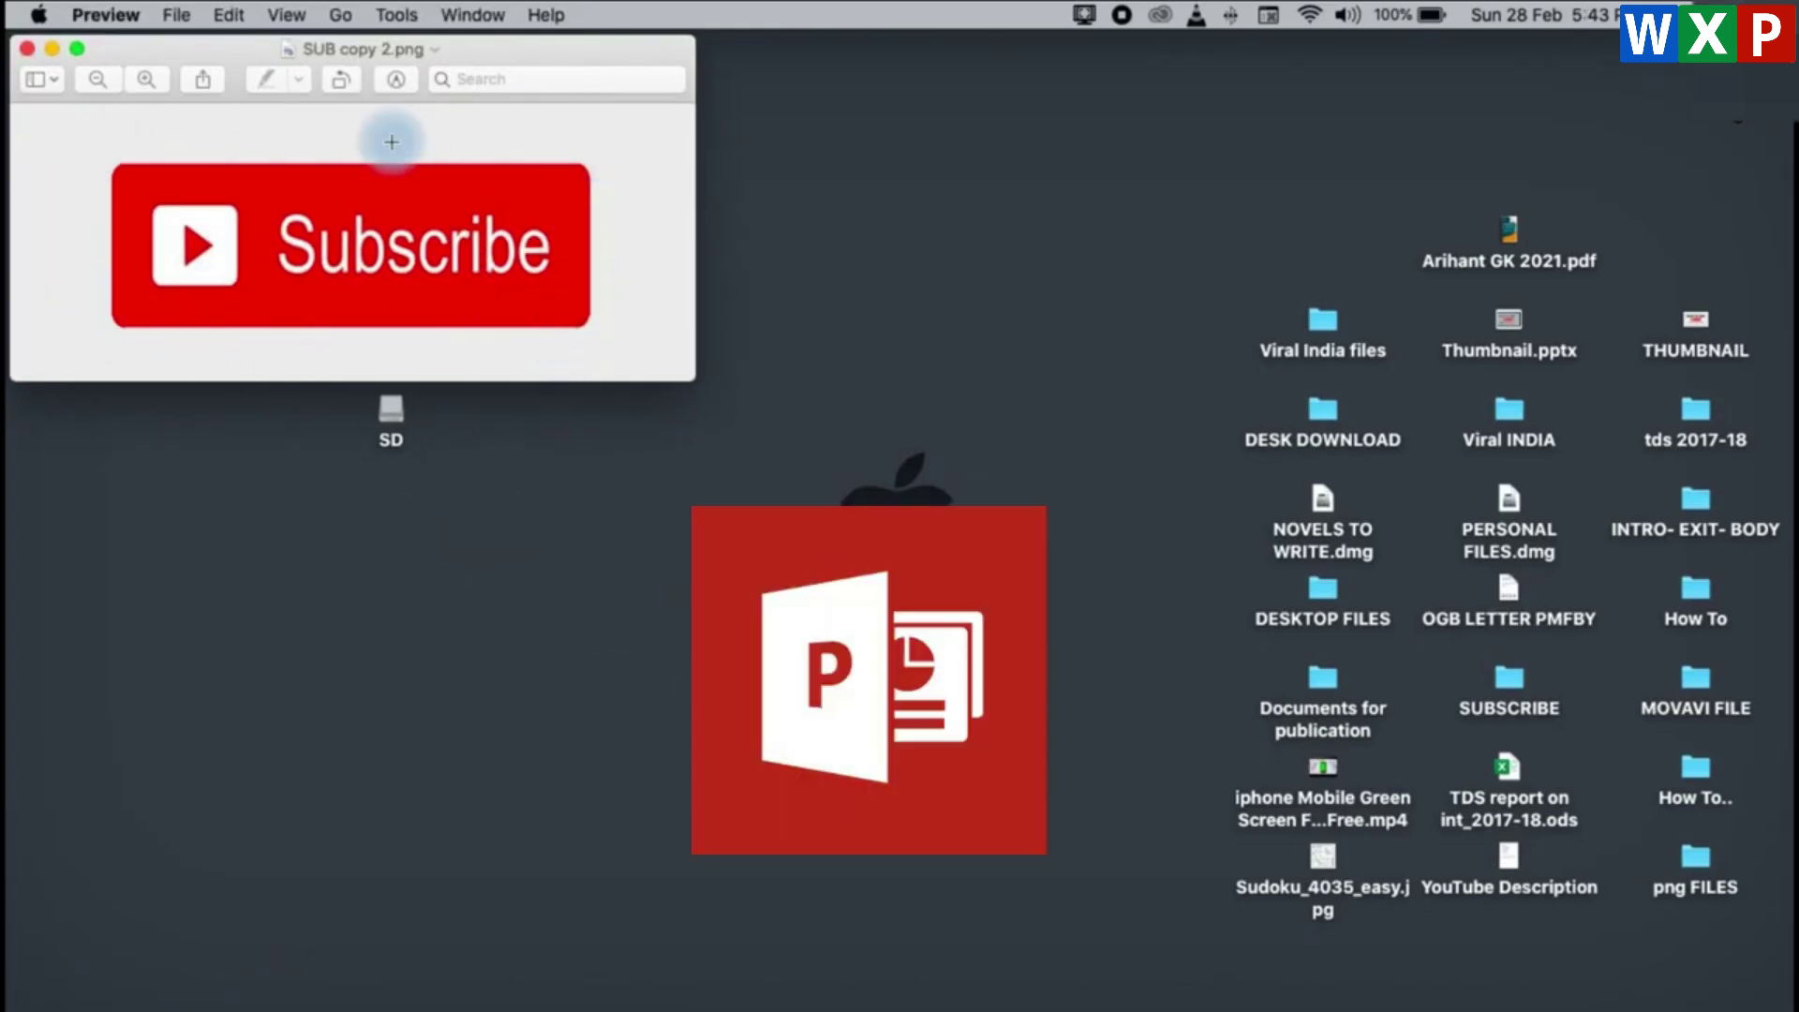
pyautogui.moveTo(145, 55)
pyautogui.mouseDown()
pyautogui.moveTo(503, 99)
pyautogui.moveTo(579, 206)
pyautogui.mouseUp()
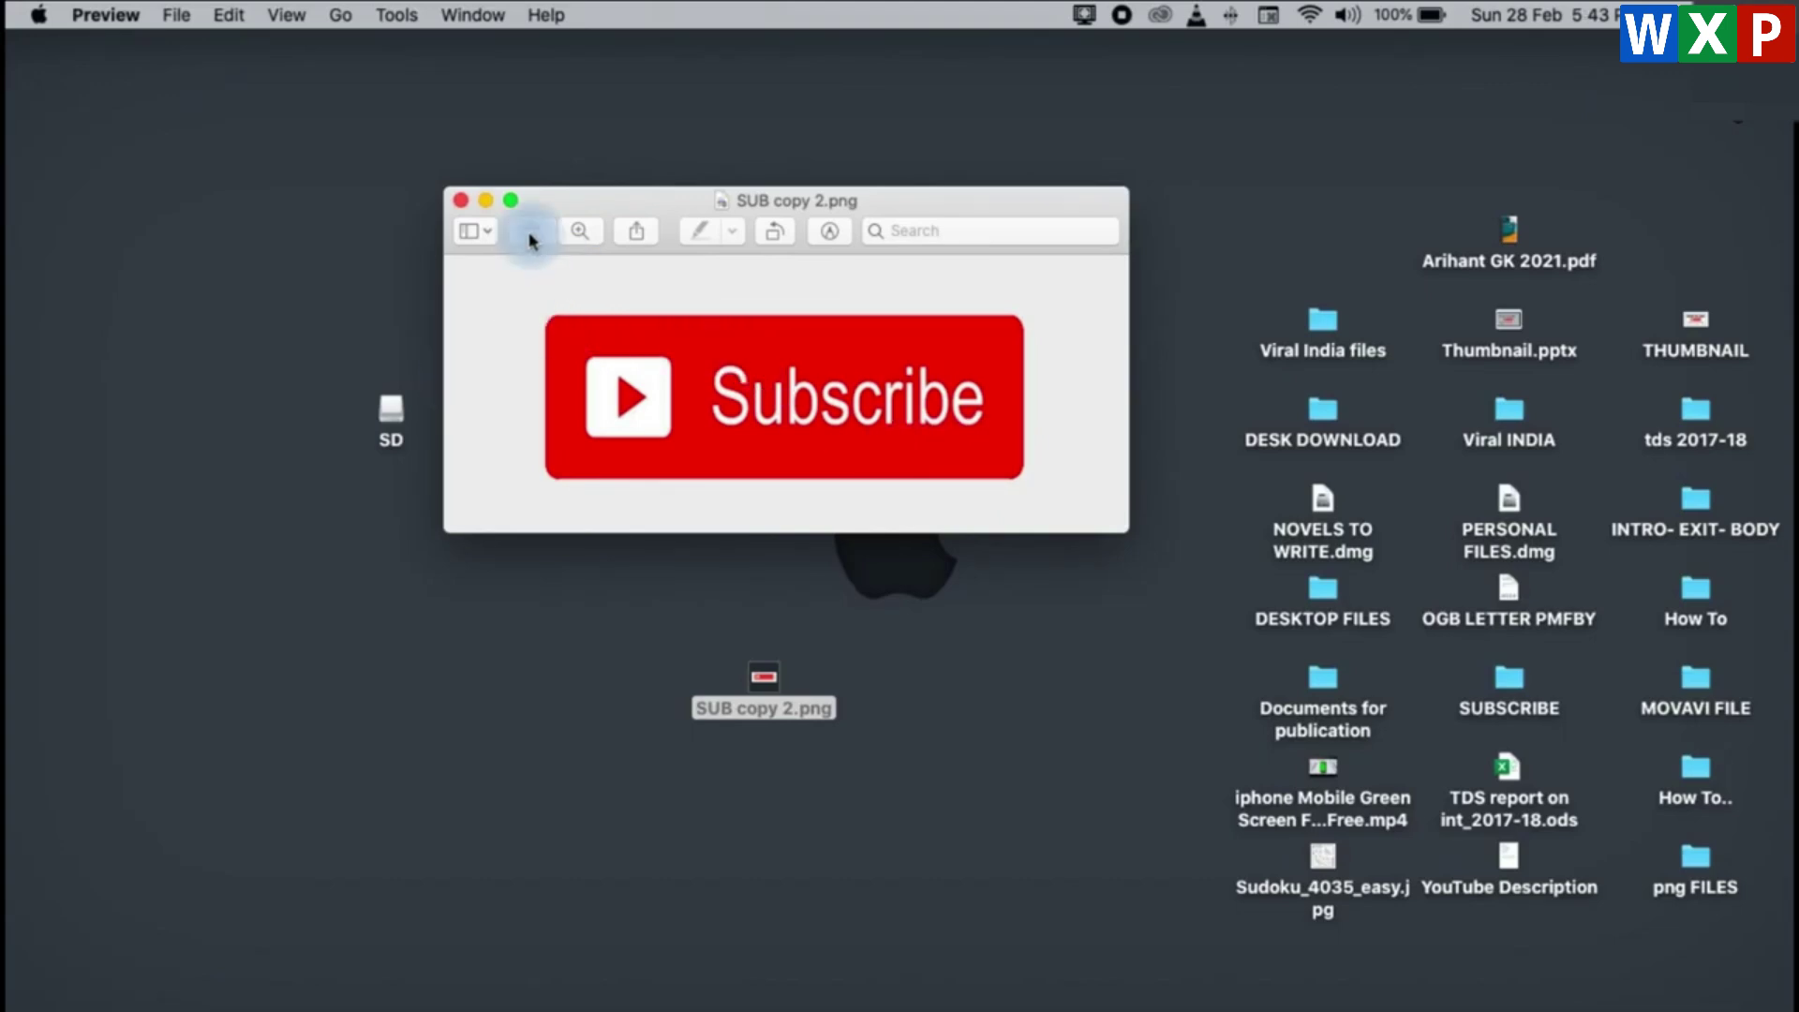
pyautogui.click(459, 201)
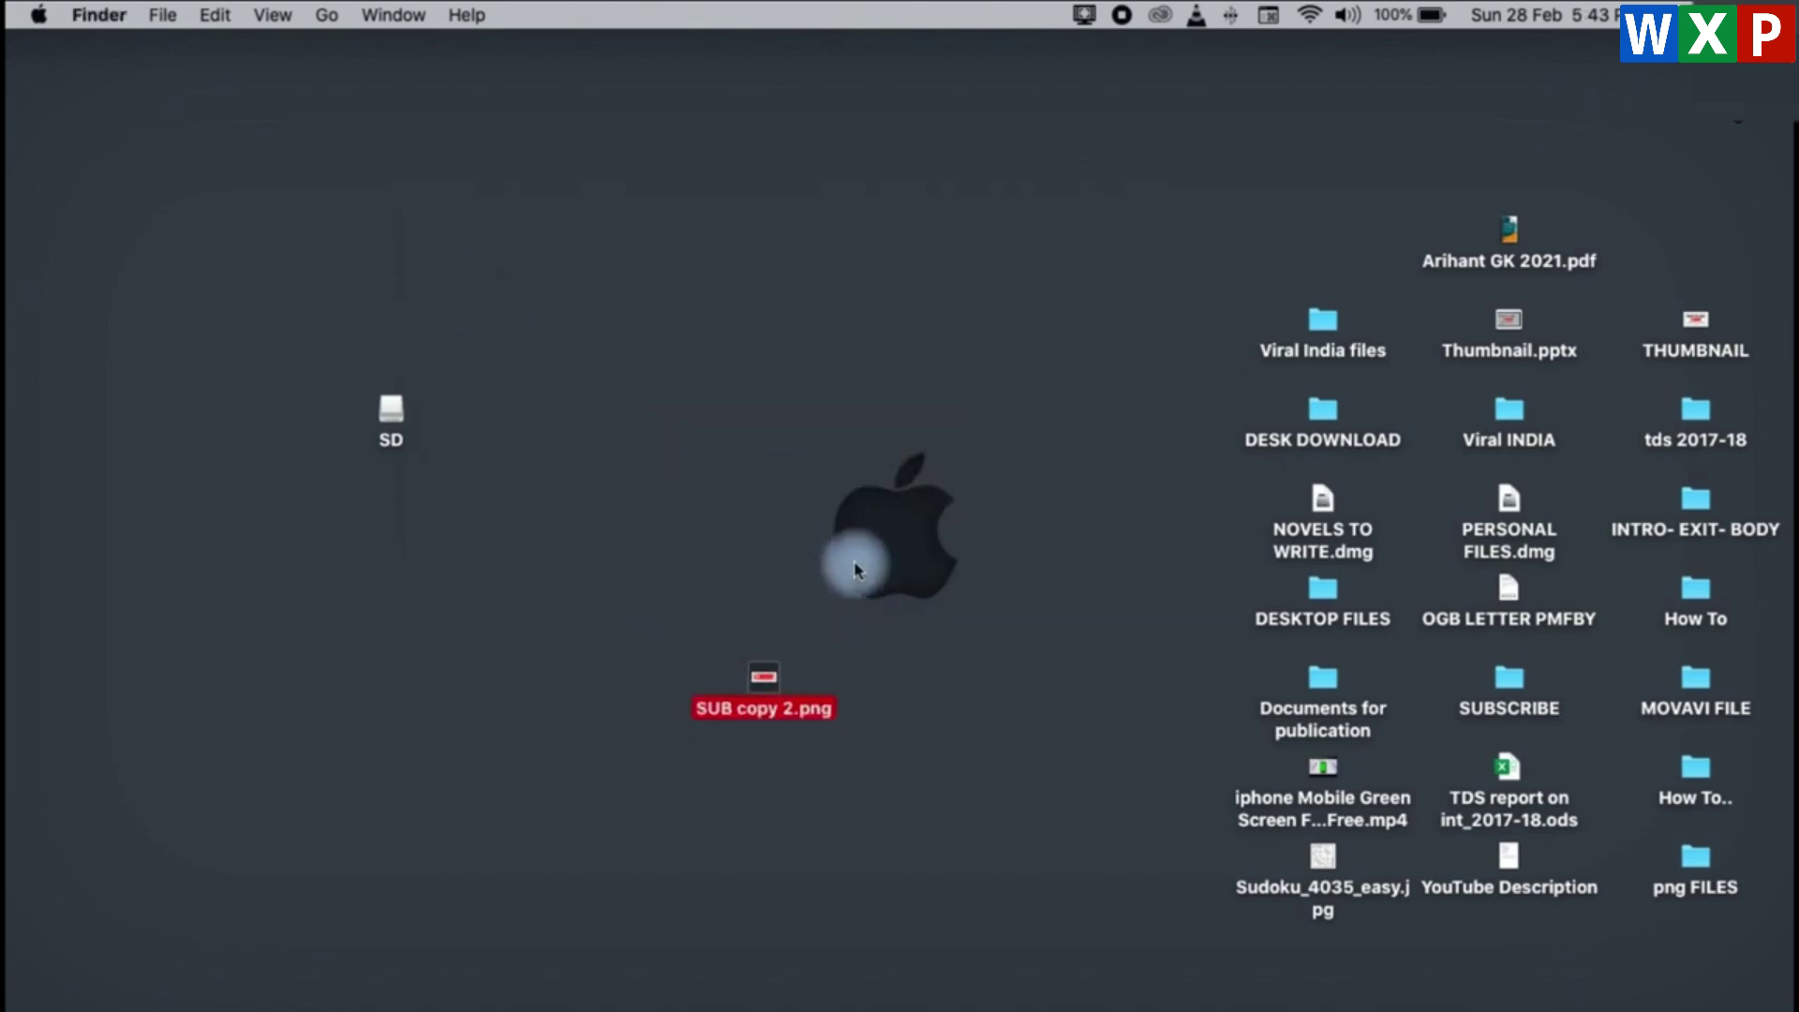
pyautogui.moveTo(1240, 1001)
pyautogui.click(1259, 993)
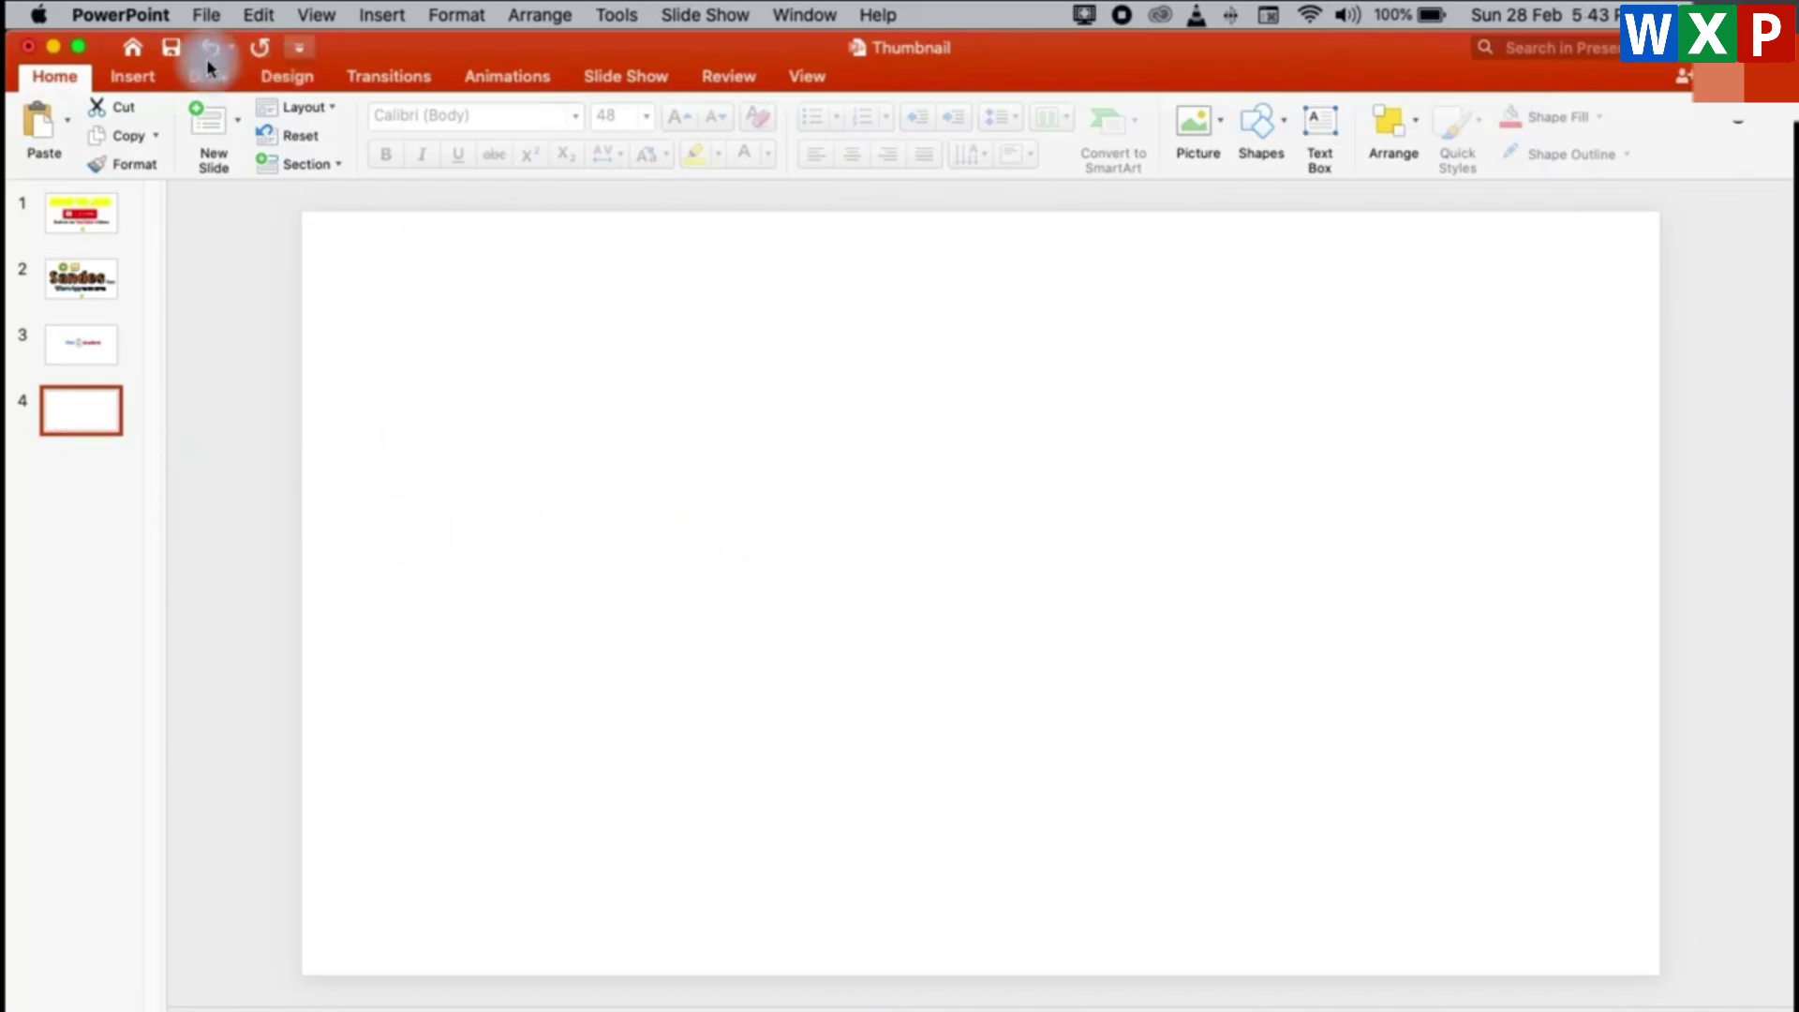
pyautogui.moveTo(542, 51)
pyautogui.mouseDown()
pyautogui.moveTo(838, 104)
pyautogui.moveTo(574, 83)
pyautogui.mouseUp()
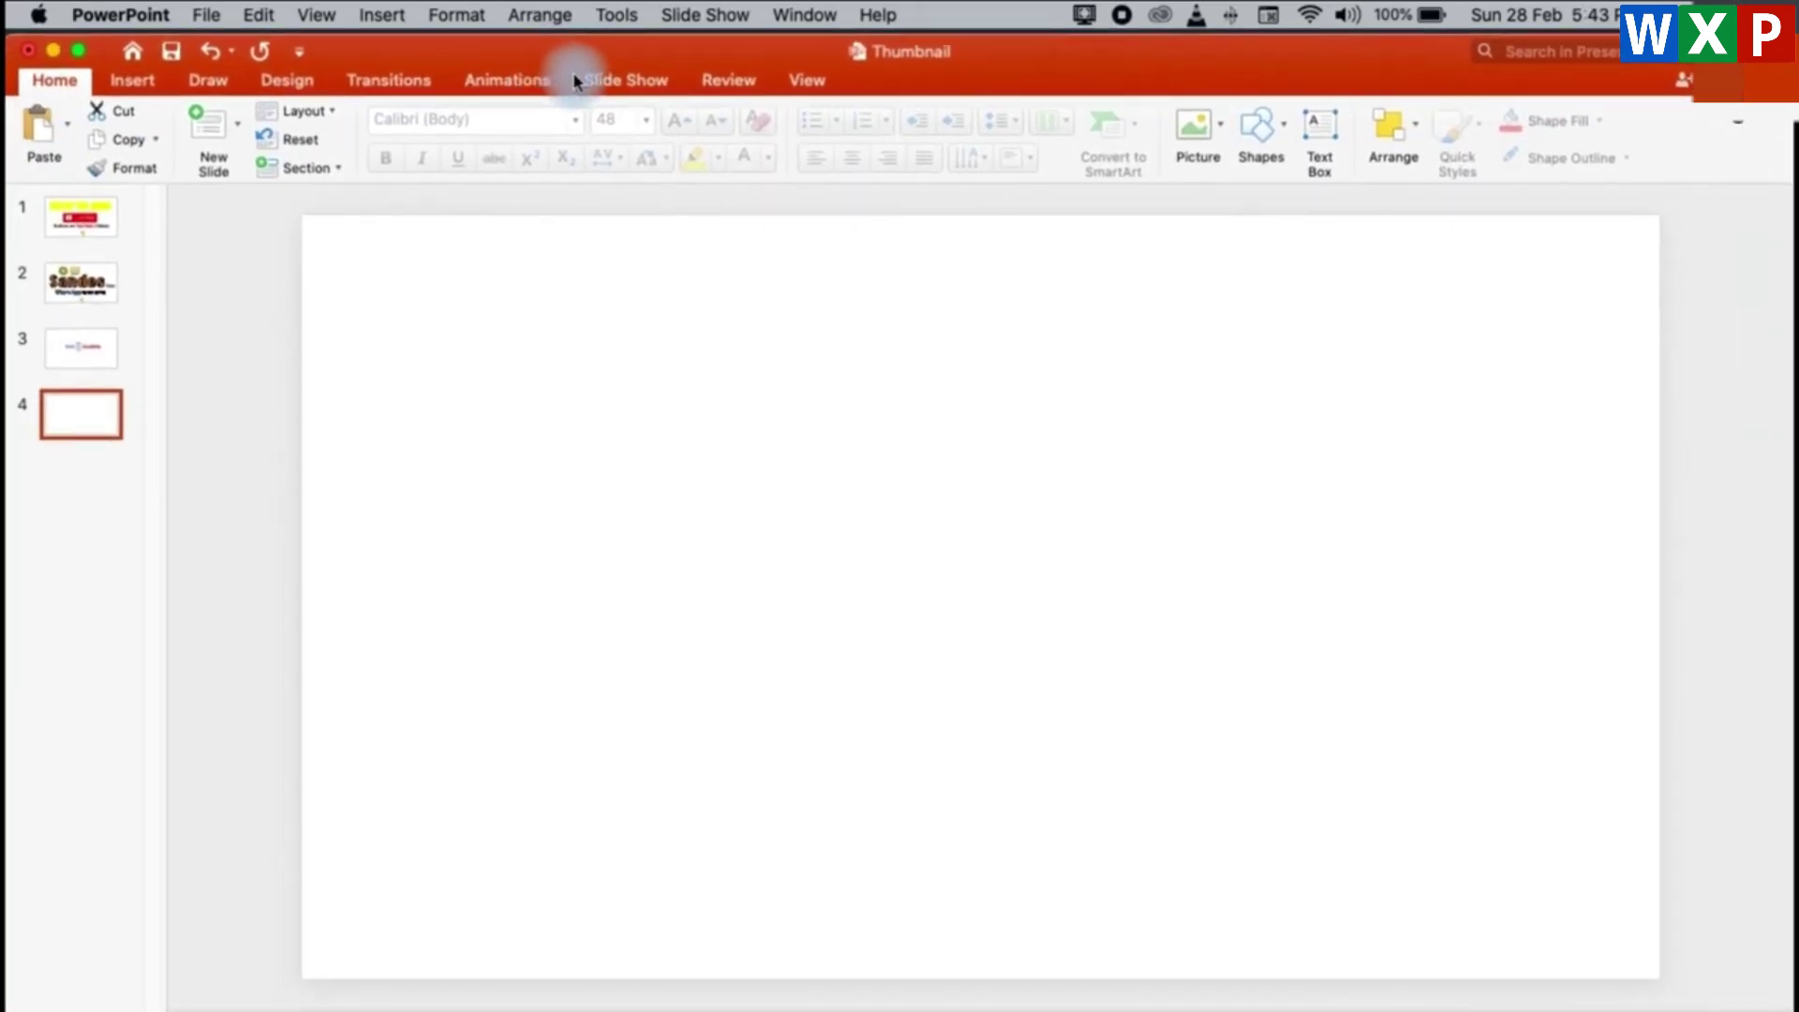
pyautogui.moveTo(573, 82); pyautogui.dragTo(574, 74)
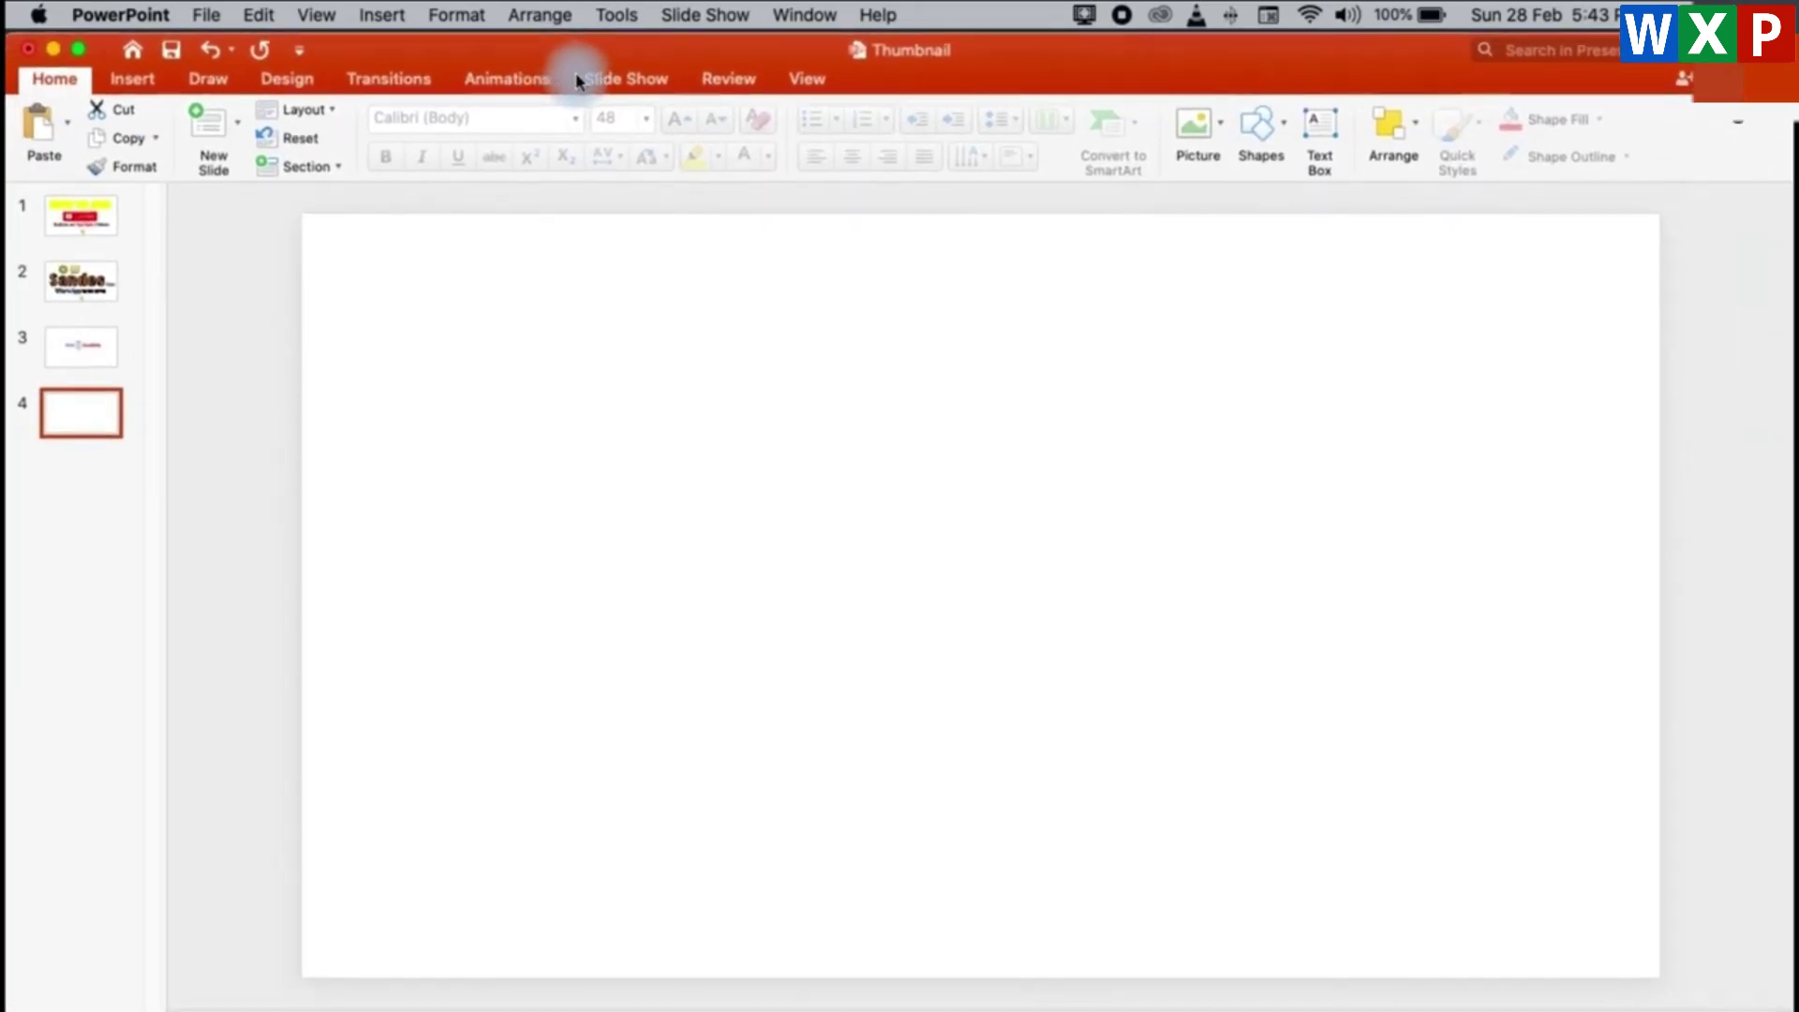
# Insert SUB copy 2.png from the Desktop and shrink it to 11.11 × 4.63 cm at the bottom-right.
pyautogui.click(128, 76)
pyautogui.click(201, 123)
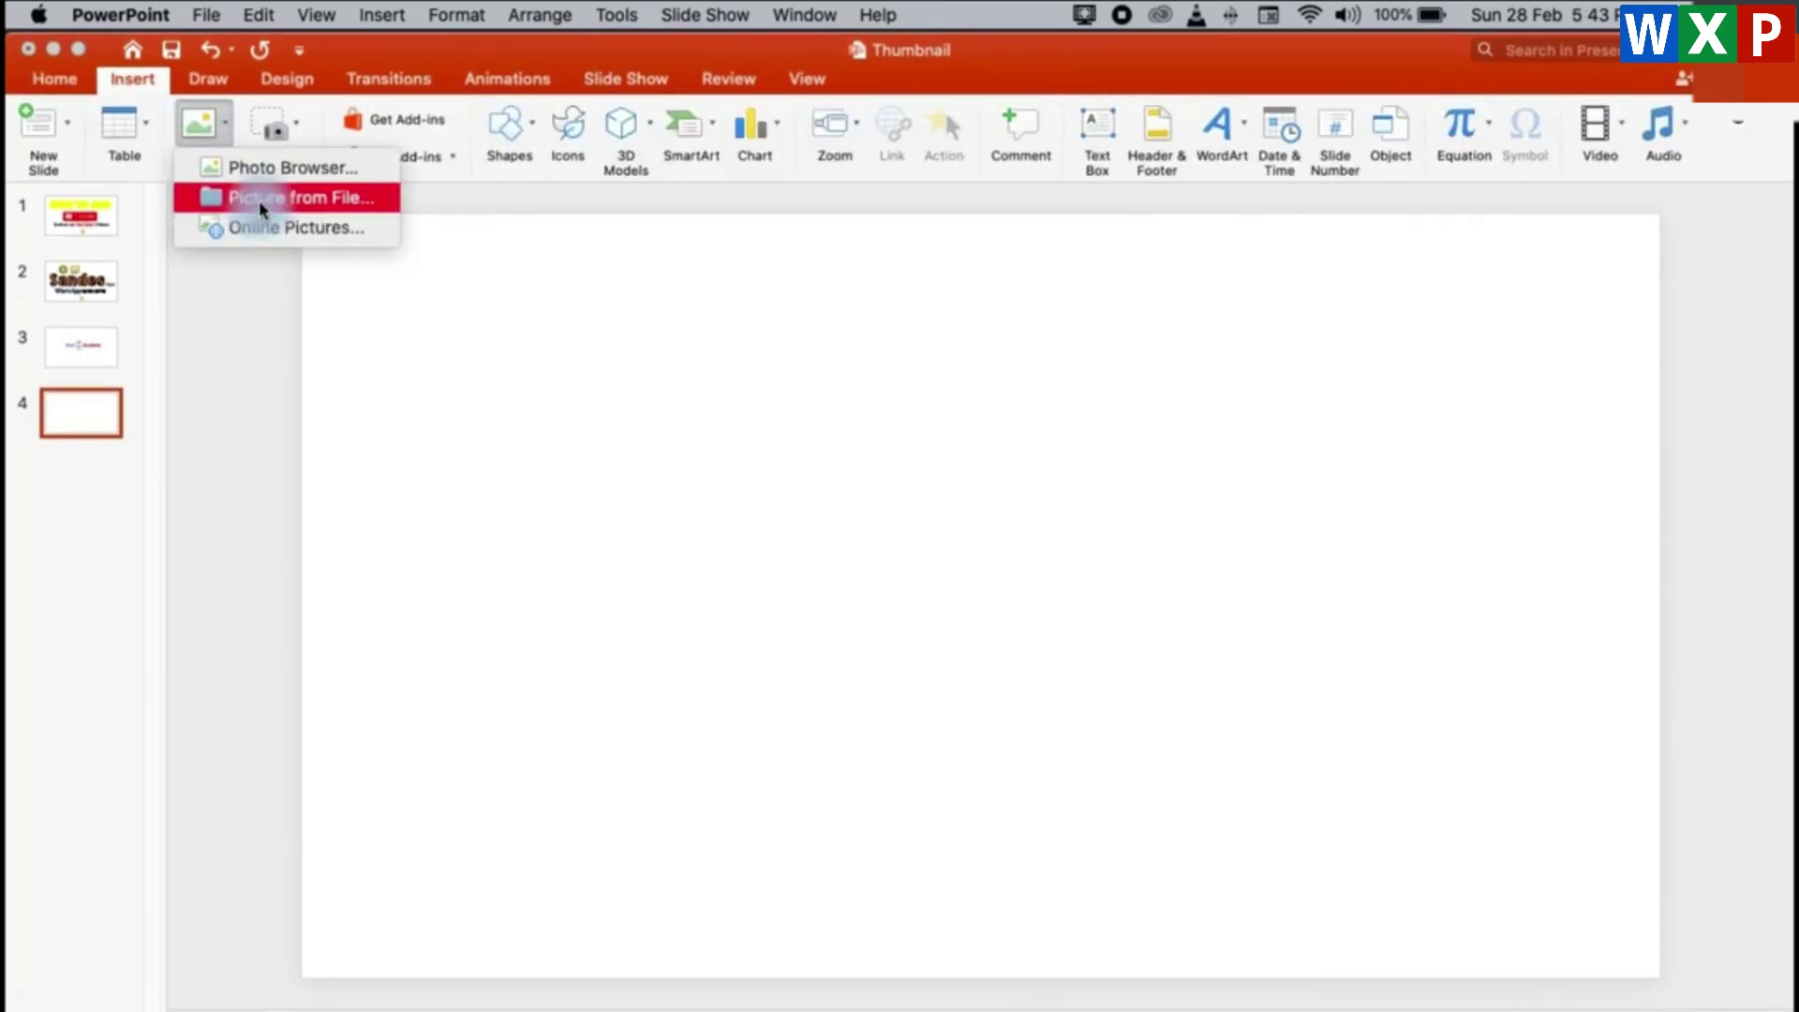
pyautogui.click(259, 200)
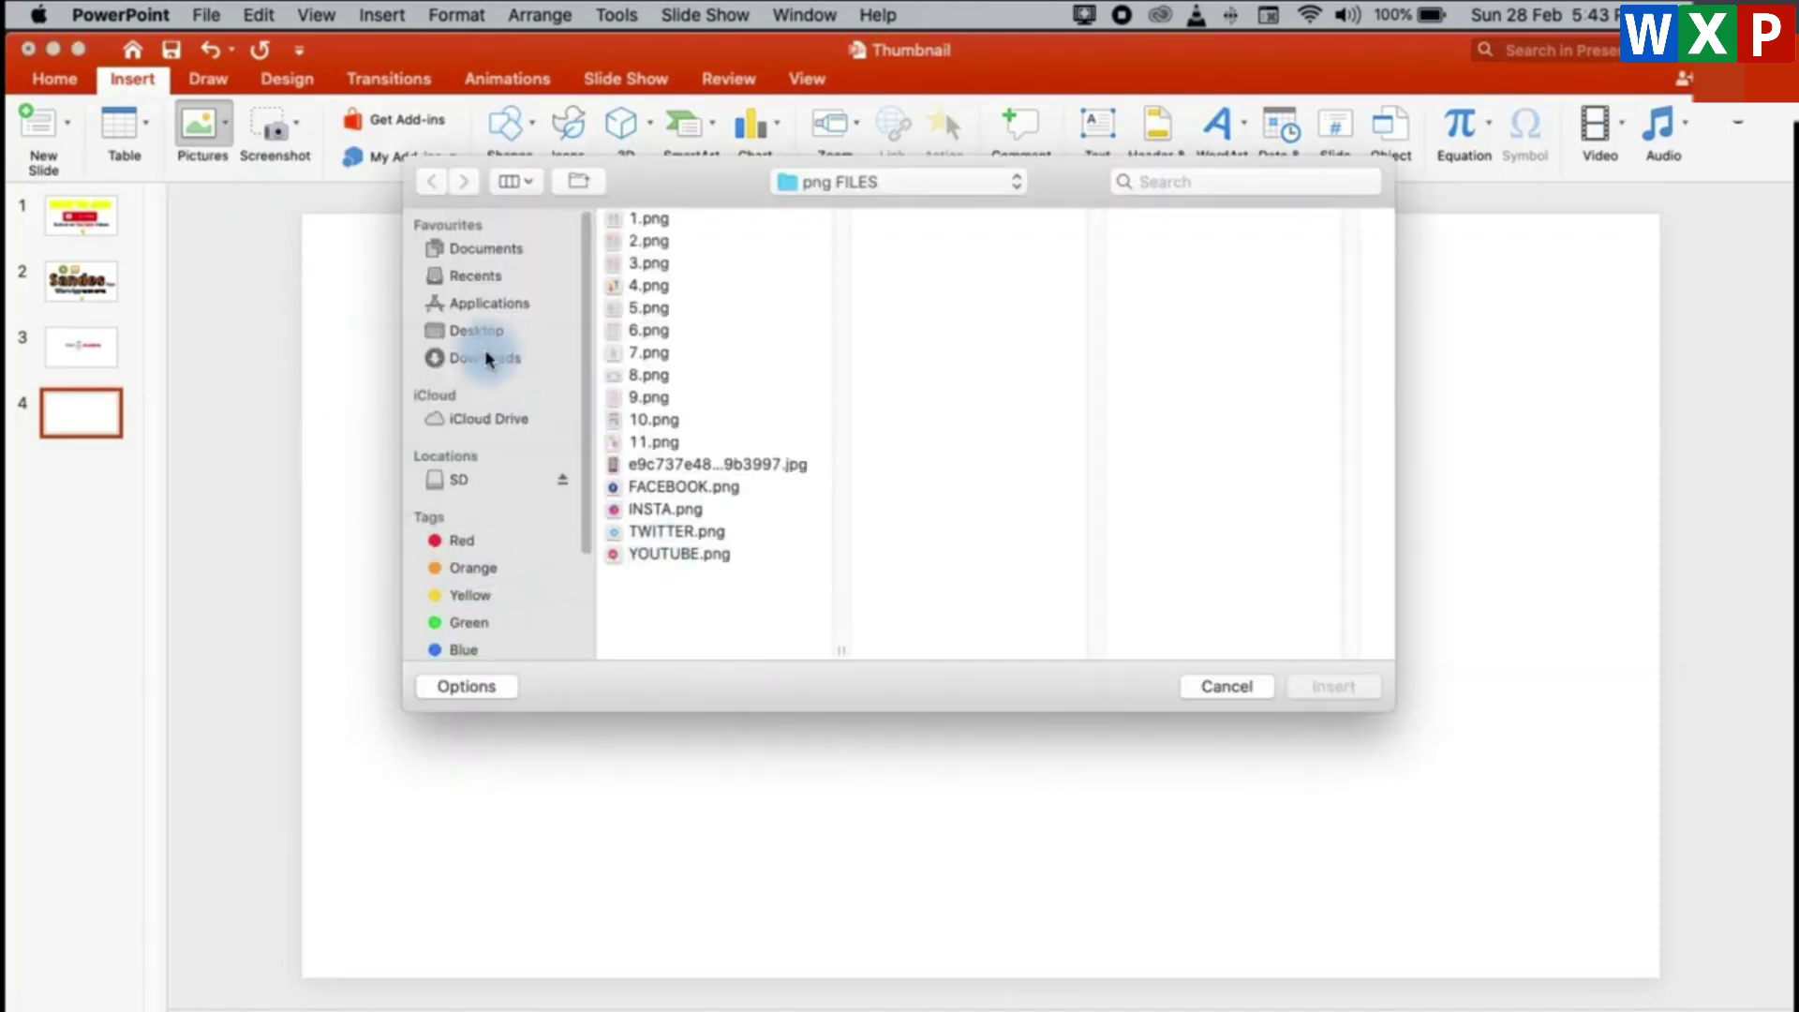
pyautogui.click(478, 335)
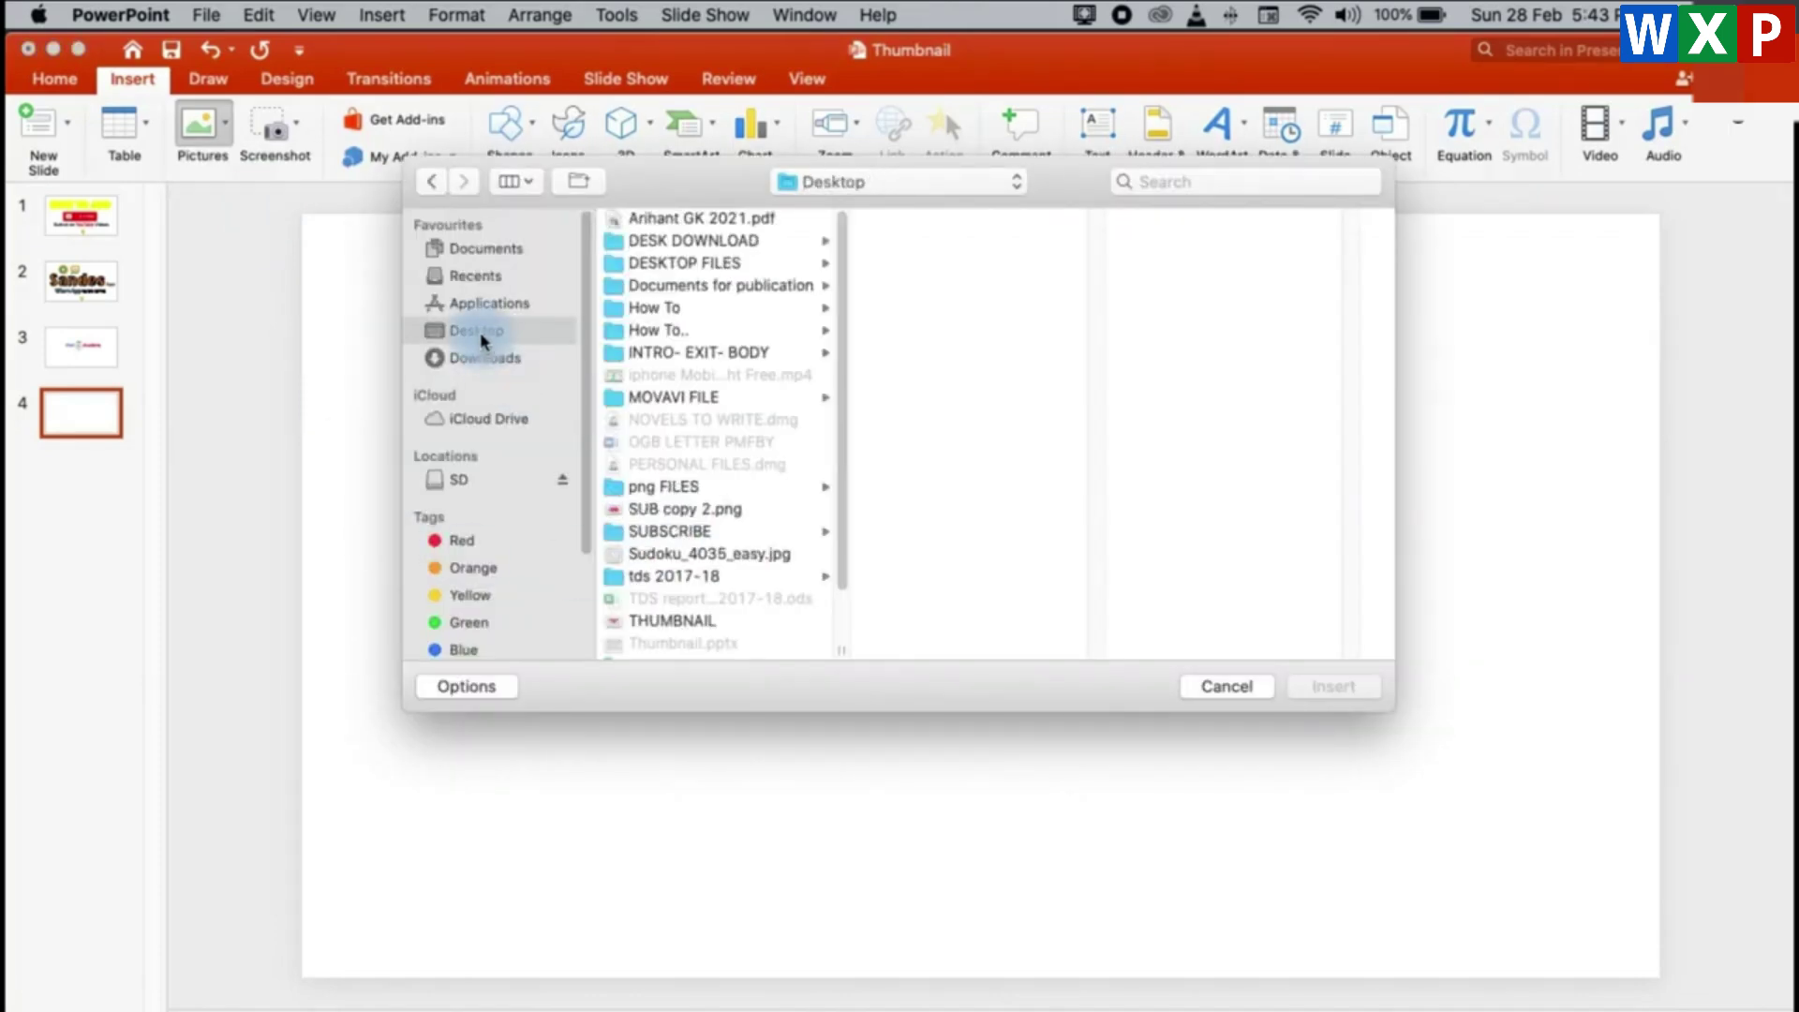
pyautogui.click(705, 512)
pyautogui.click(1310, 689)
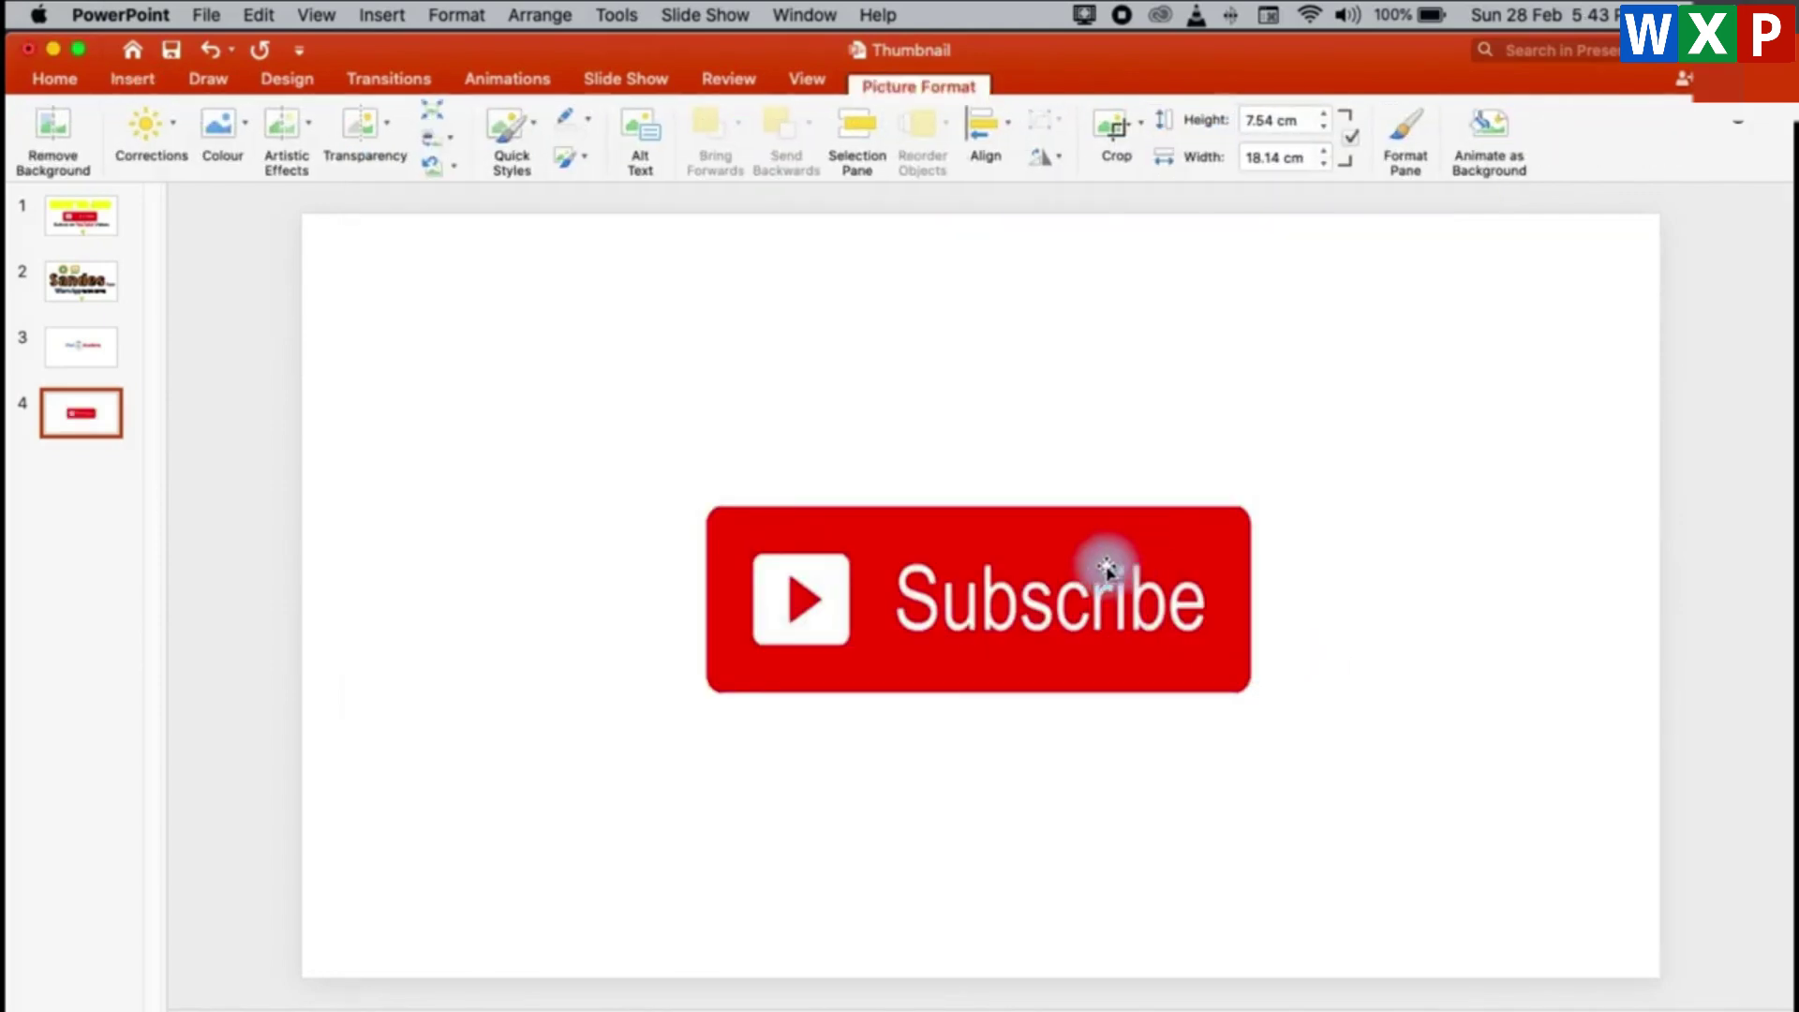
pyautogui.moveTo(1345, 444)
pyautogui.mouseDown()
pyautogui.moveTo(942, 602)
pyautogui.moveTo(1432, 813)
pyautogui.mouseUp()
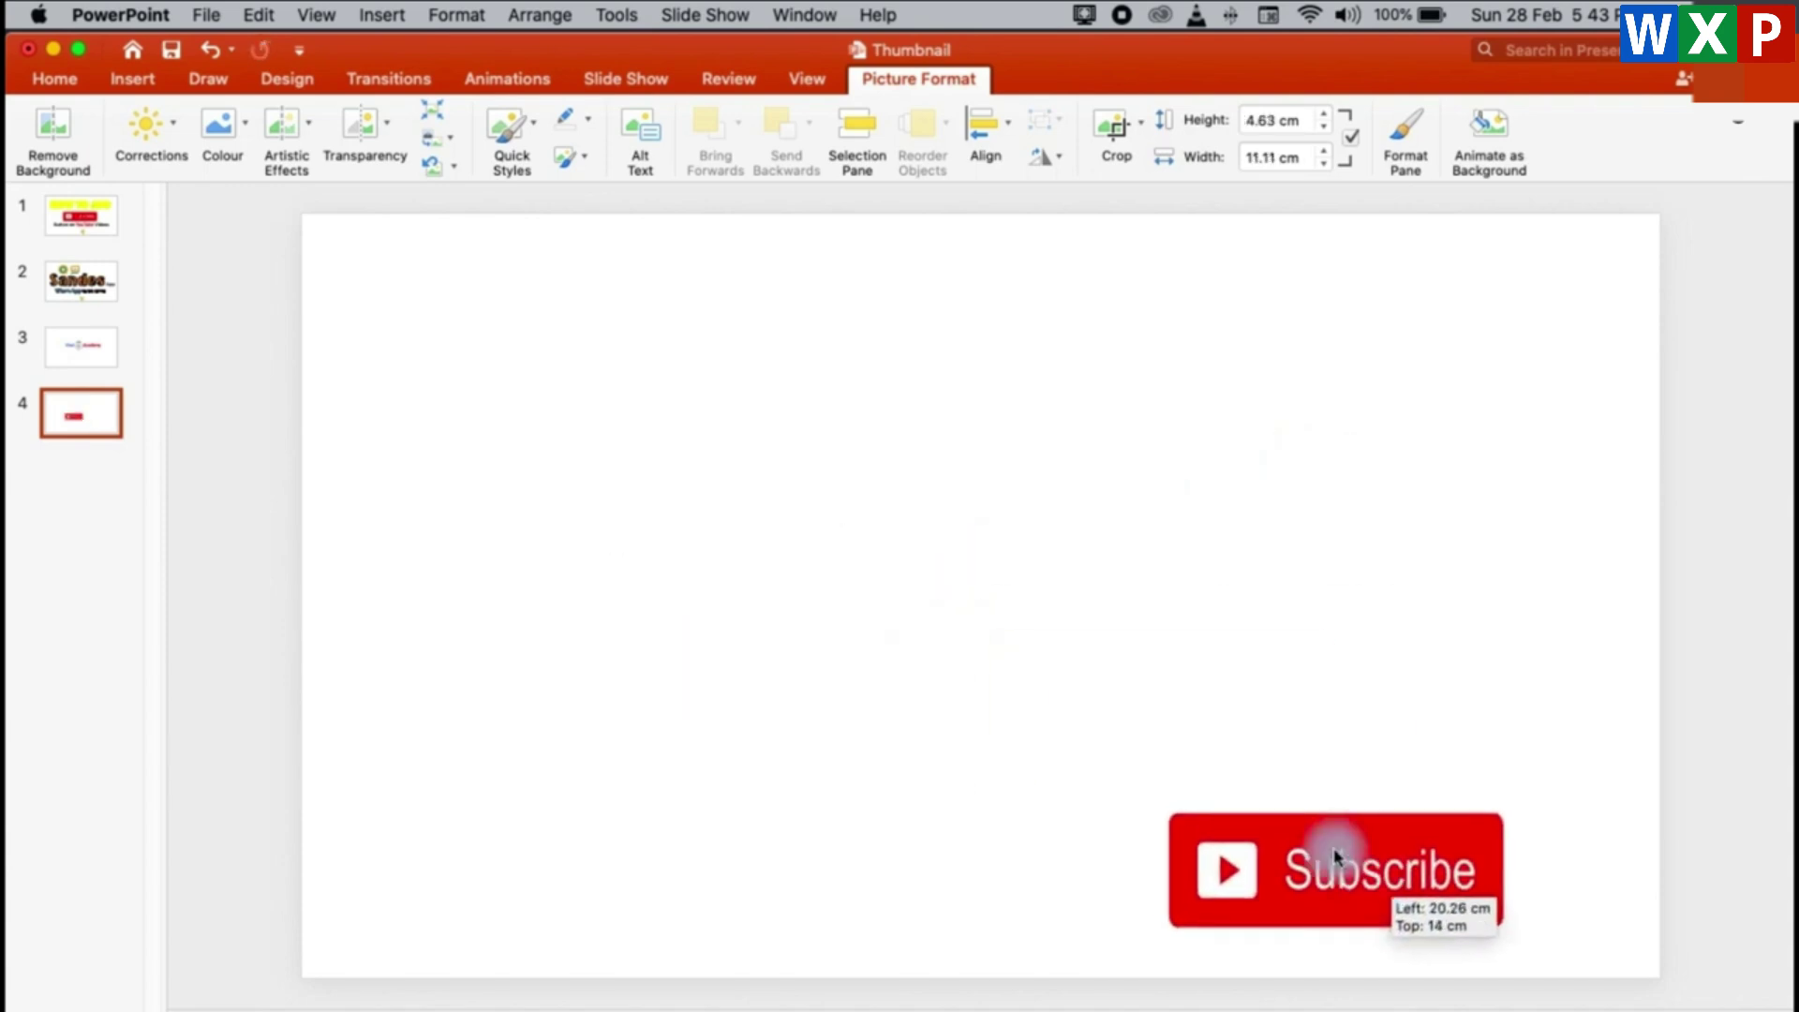
pyautogui.click(1010, 506)
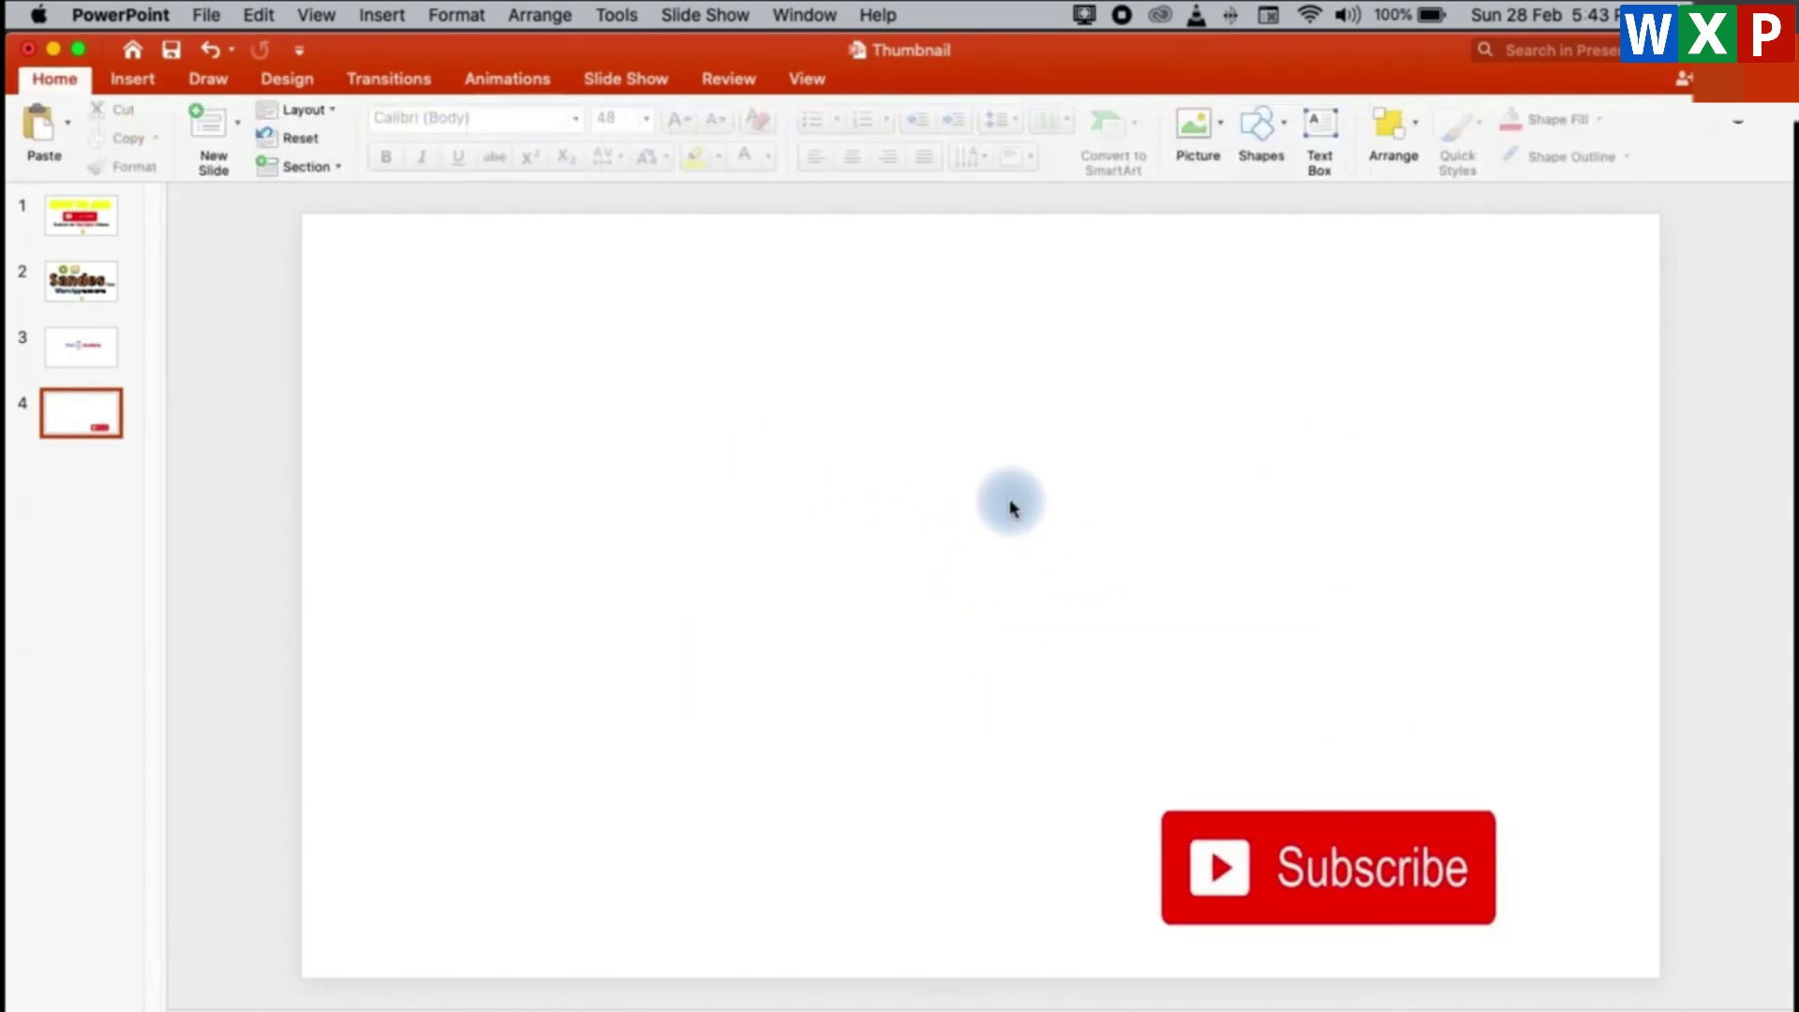
# Draw a rounded rectangle, about 14.68 × 3.71 cm, near the centre of slide 4.
pyautogui.click(132, 79)
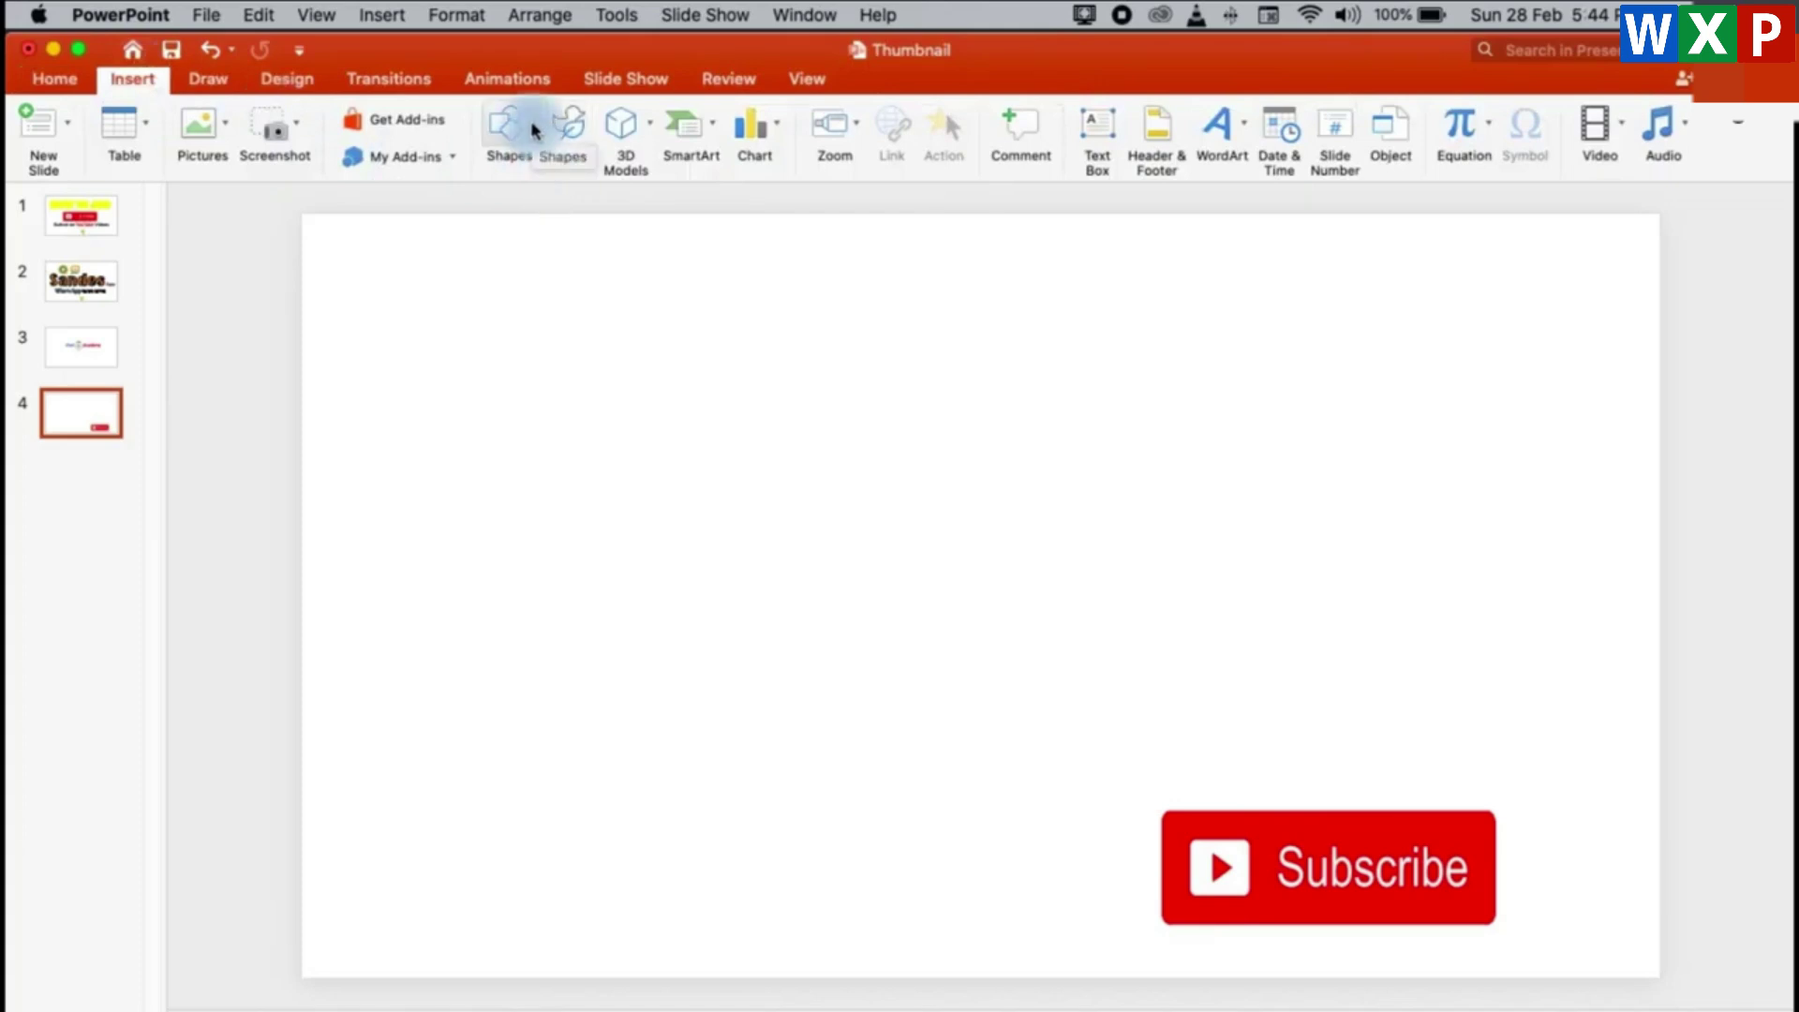
pyautogui.click(535, 131)
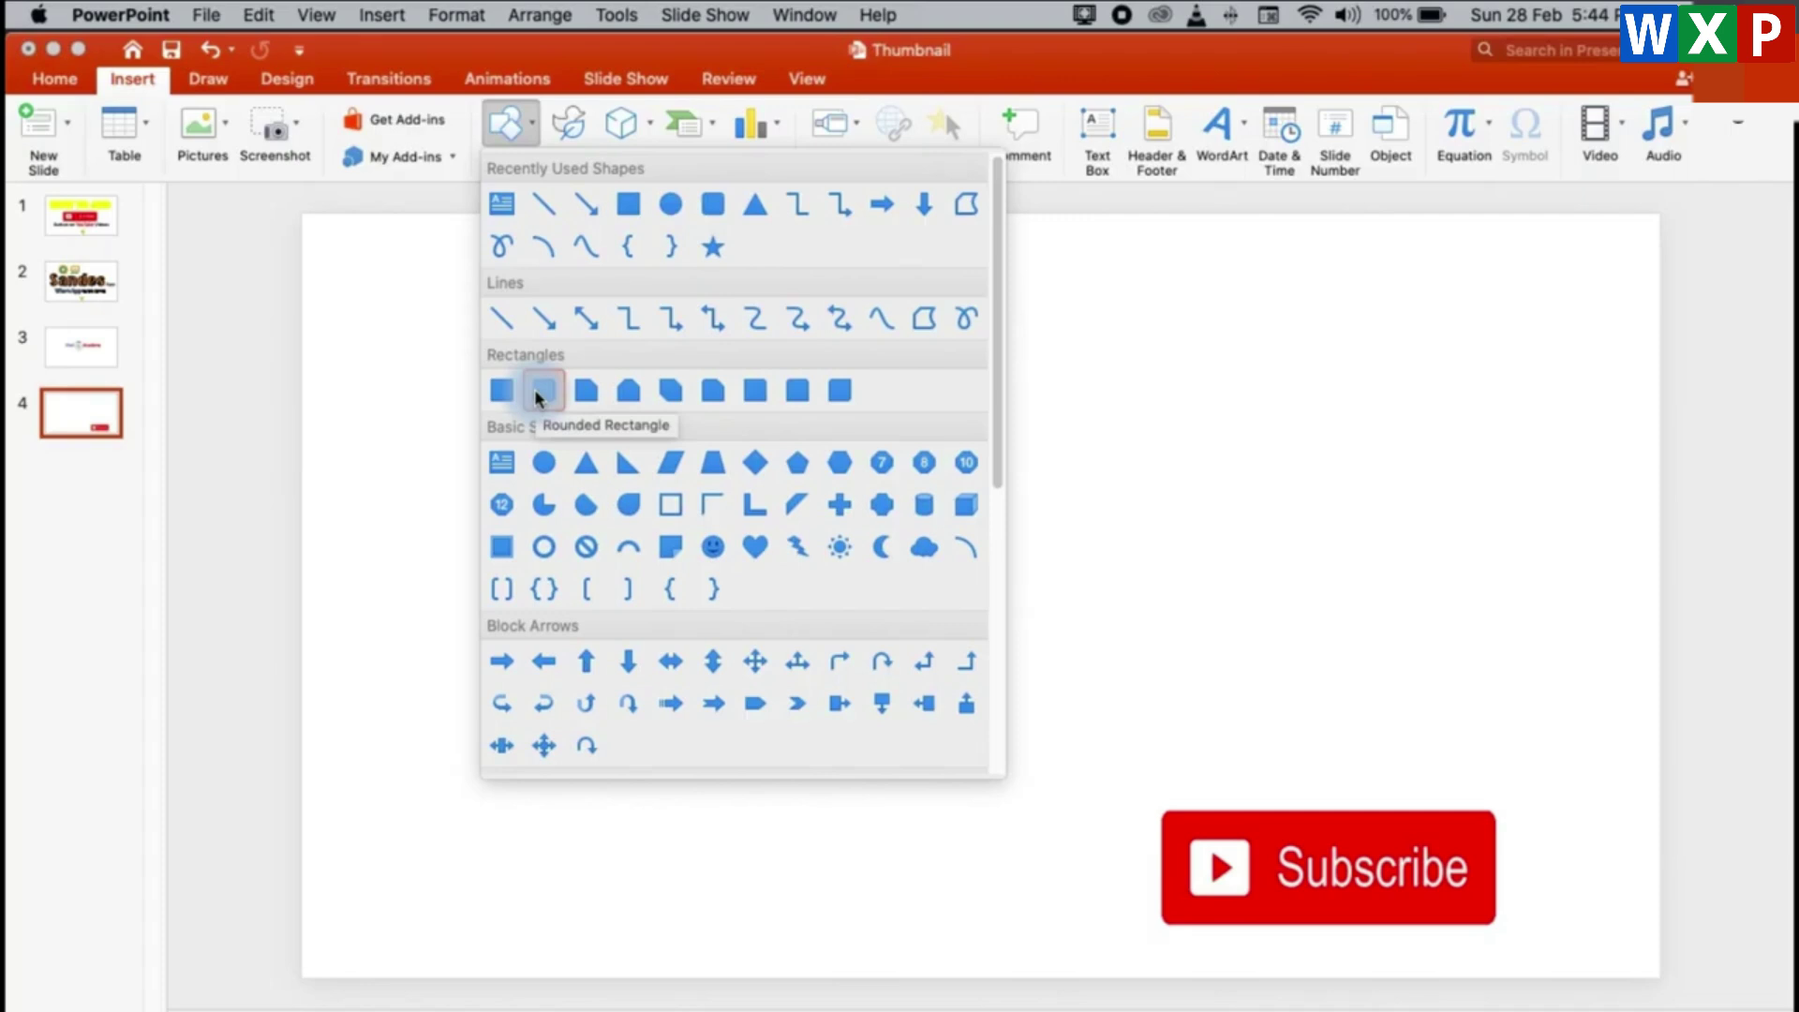
pyautogui.click(543, 389)
pyautogui.moveTo(681, 423)
pyautogui.mouseDown()
pyautogui.moveTo(1117, 633)
pyautogui.moveTo(1349, 567)
pyautogui.moveTo(1144, 494)
pyautogui.moveTo(1074, 521)
pyautogui.moveTo(1128, 524)
pyautogui.mouseUp()
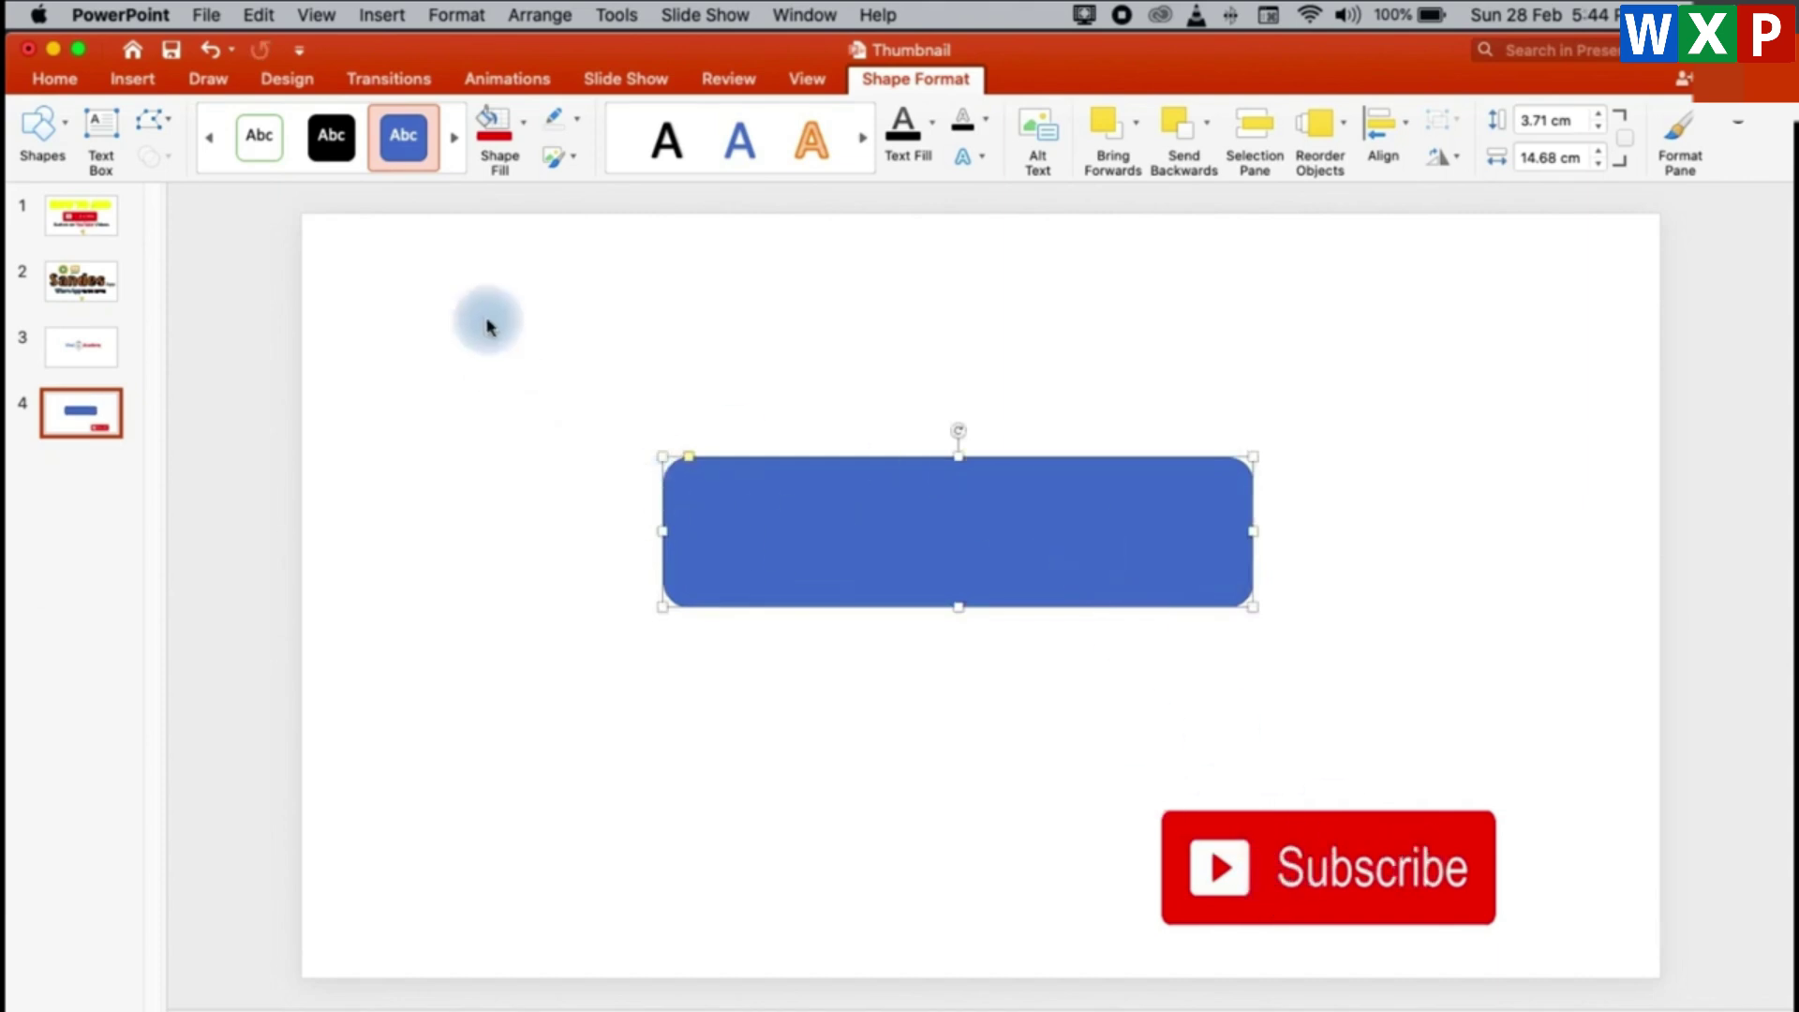
# Fill the rounded rectangle with red and remove its outline.
pyautogui.click(523, 132)
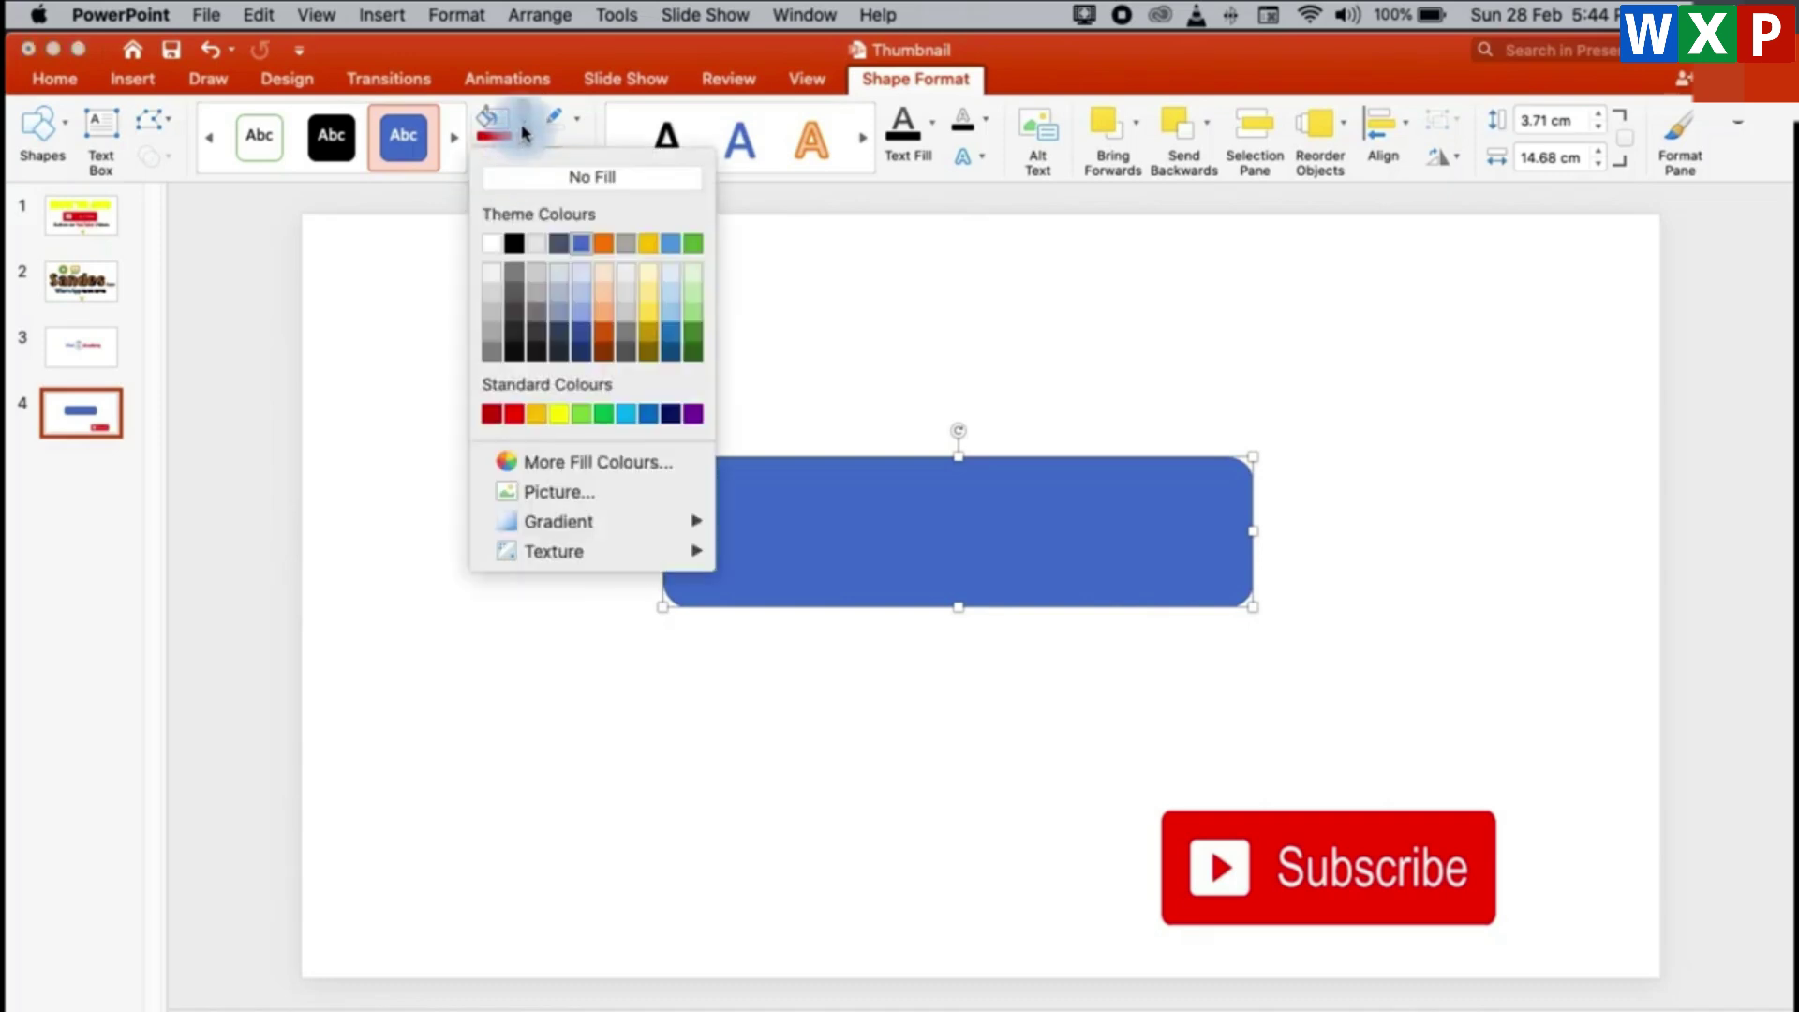
pyautogui.click(520, 413)
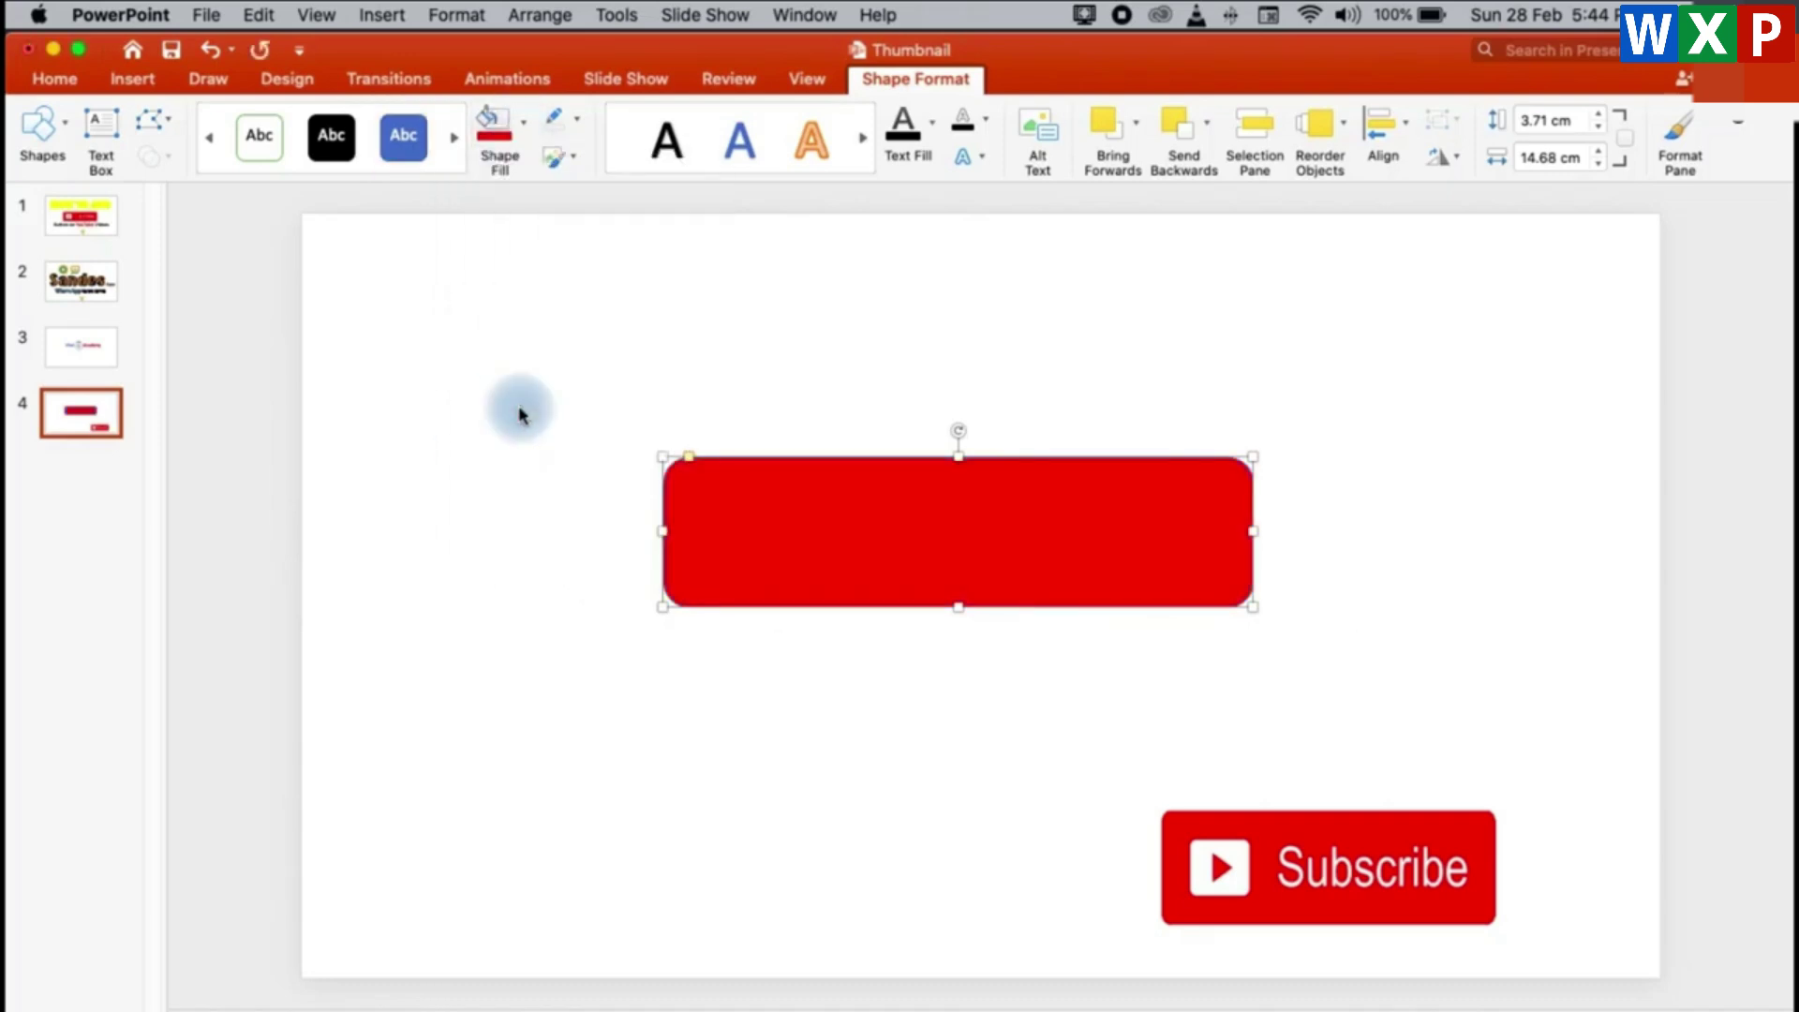
pyautogui.click(576, 122)
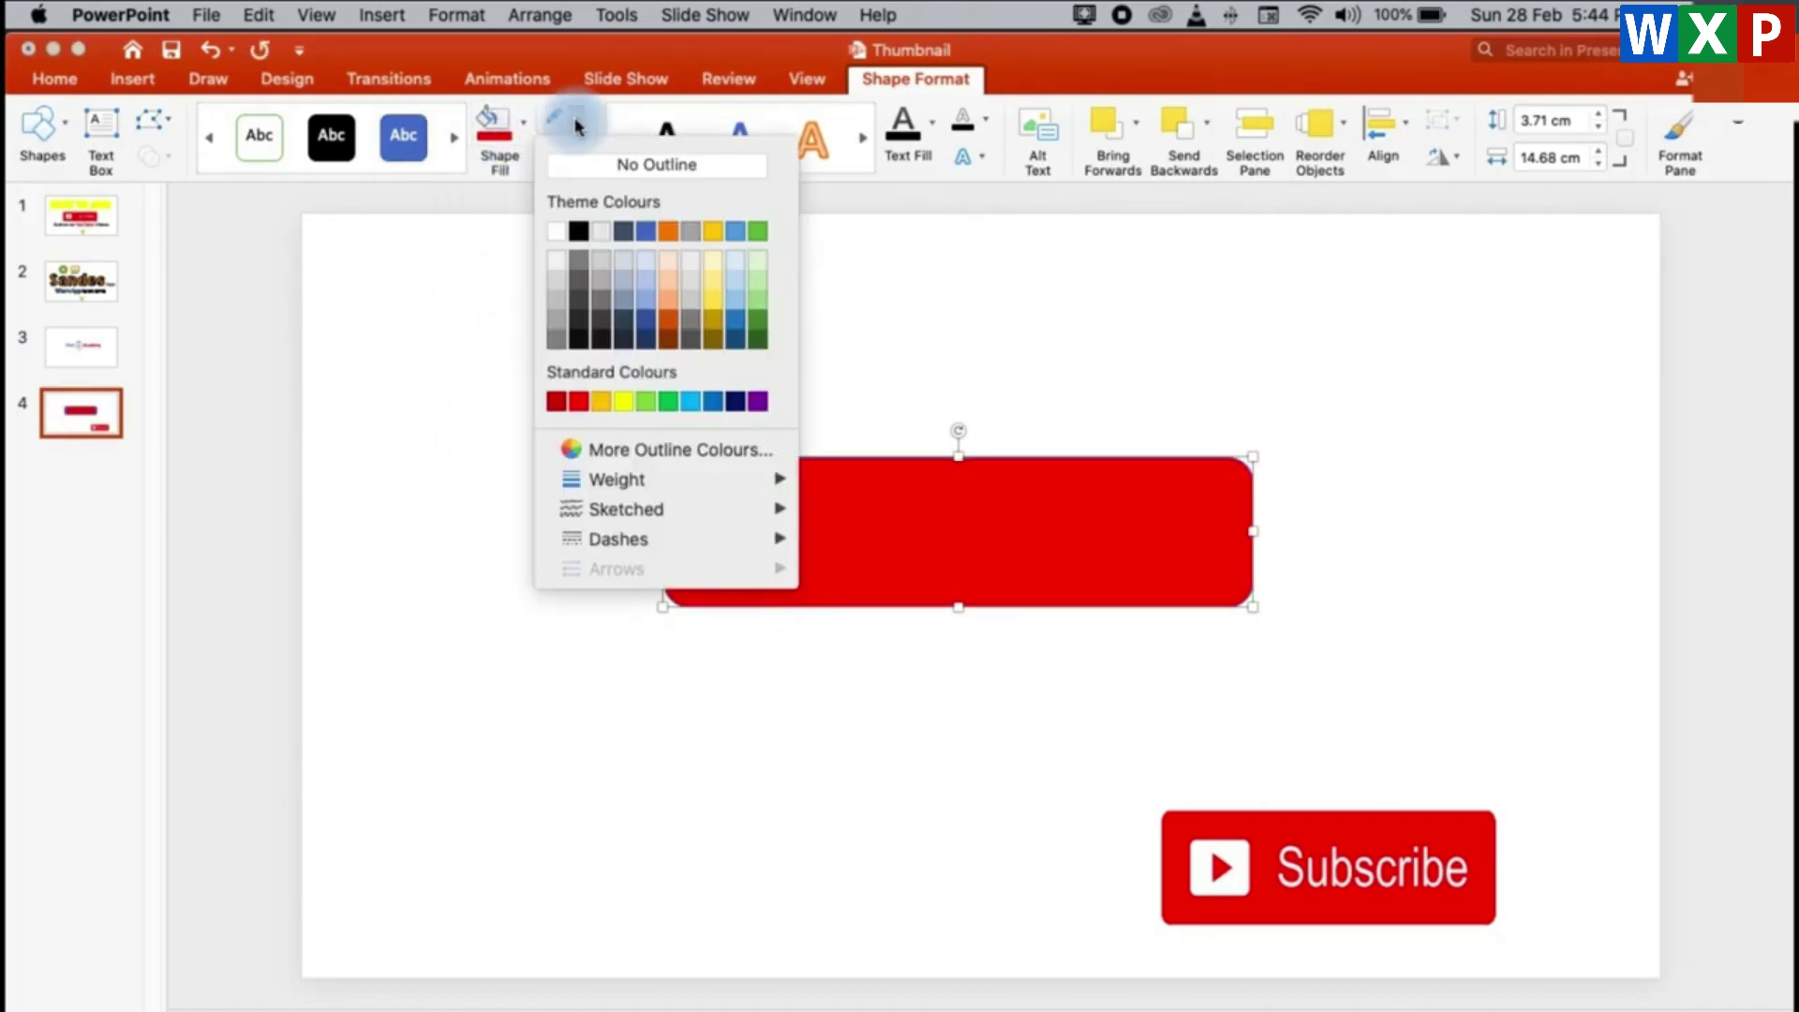
pyautogui.click(639, 167)
pyautogui.click(863, 346)
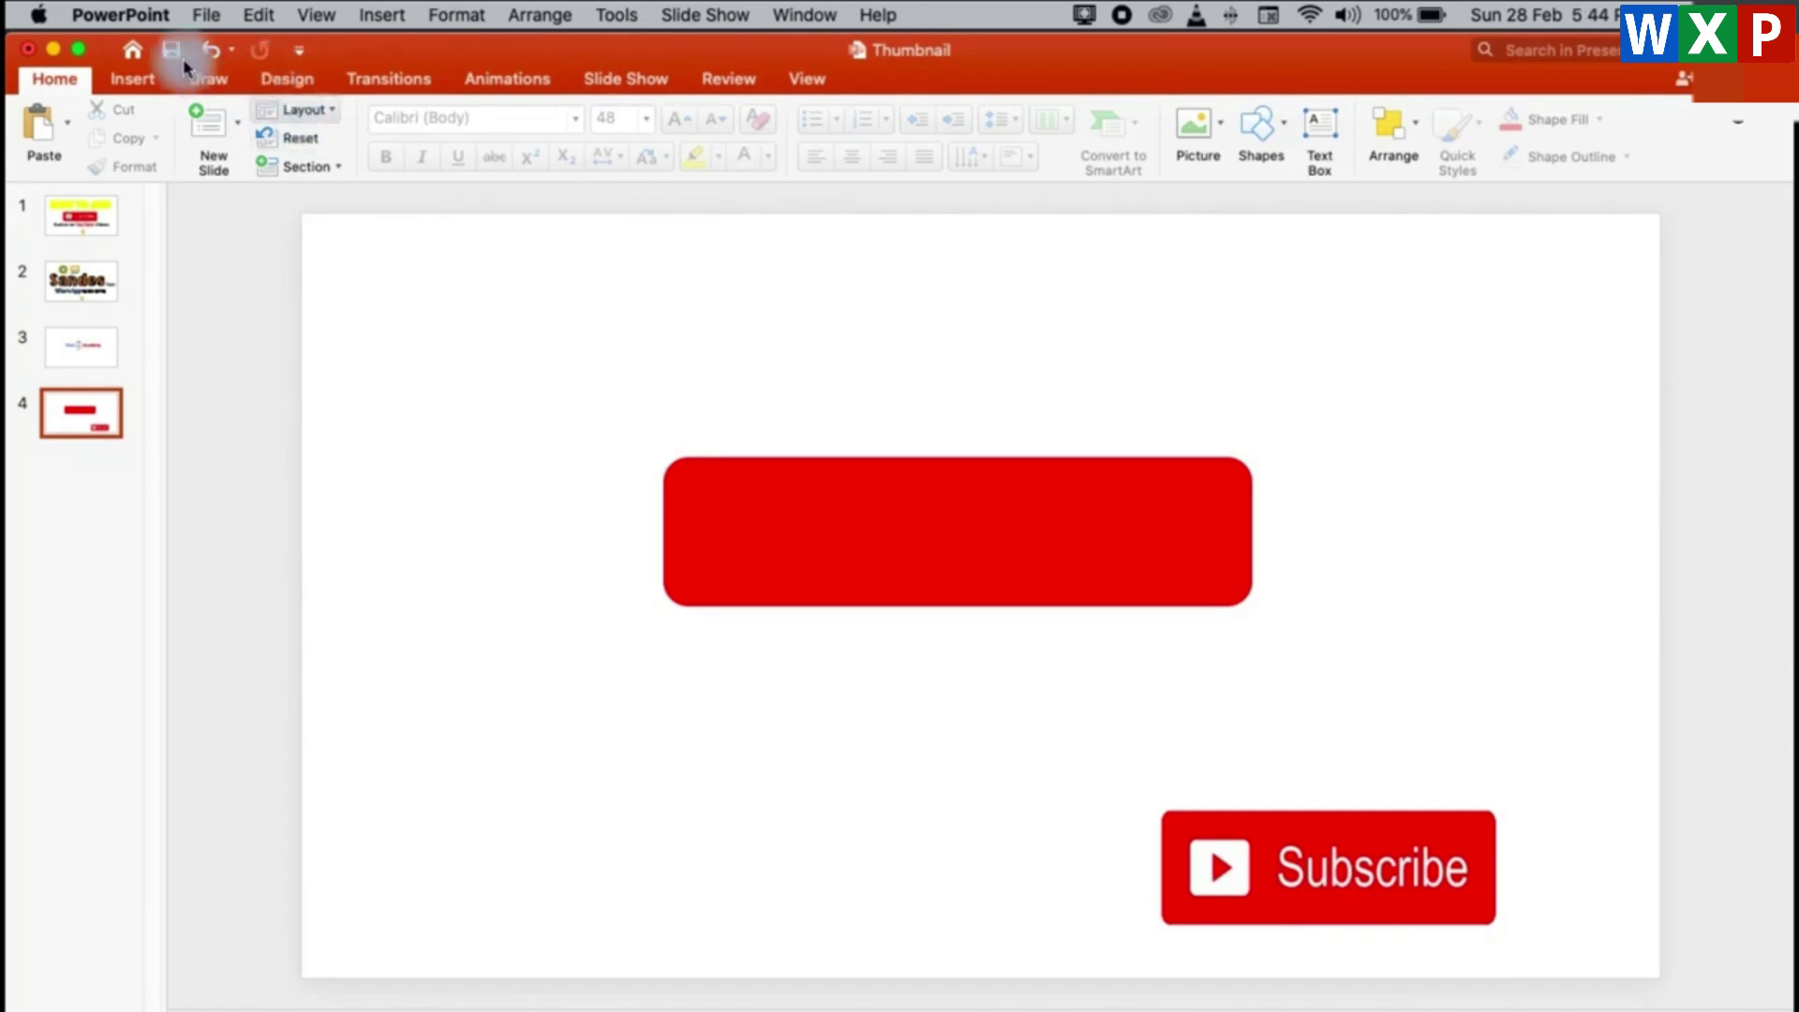
# Draw a small rounded rectangle inside the left end of the red bar.
pyautogui.click(136, 79)
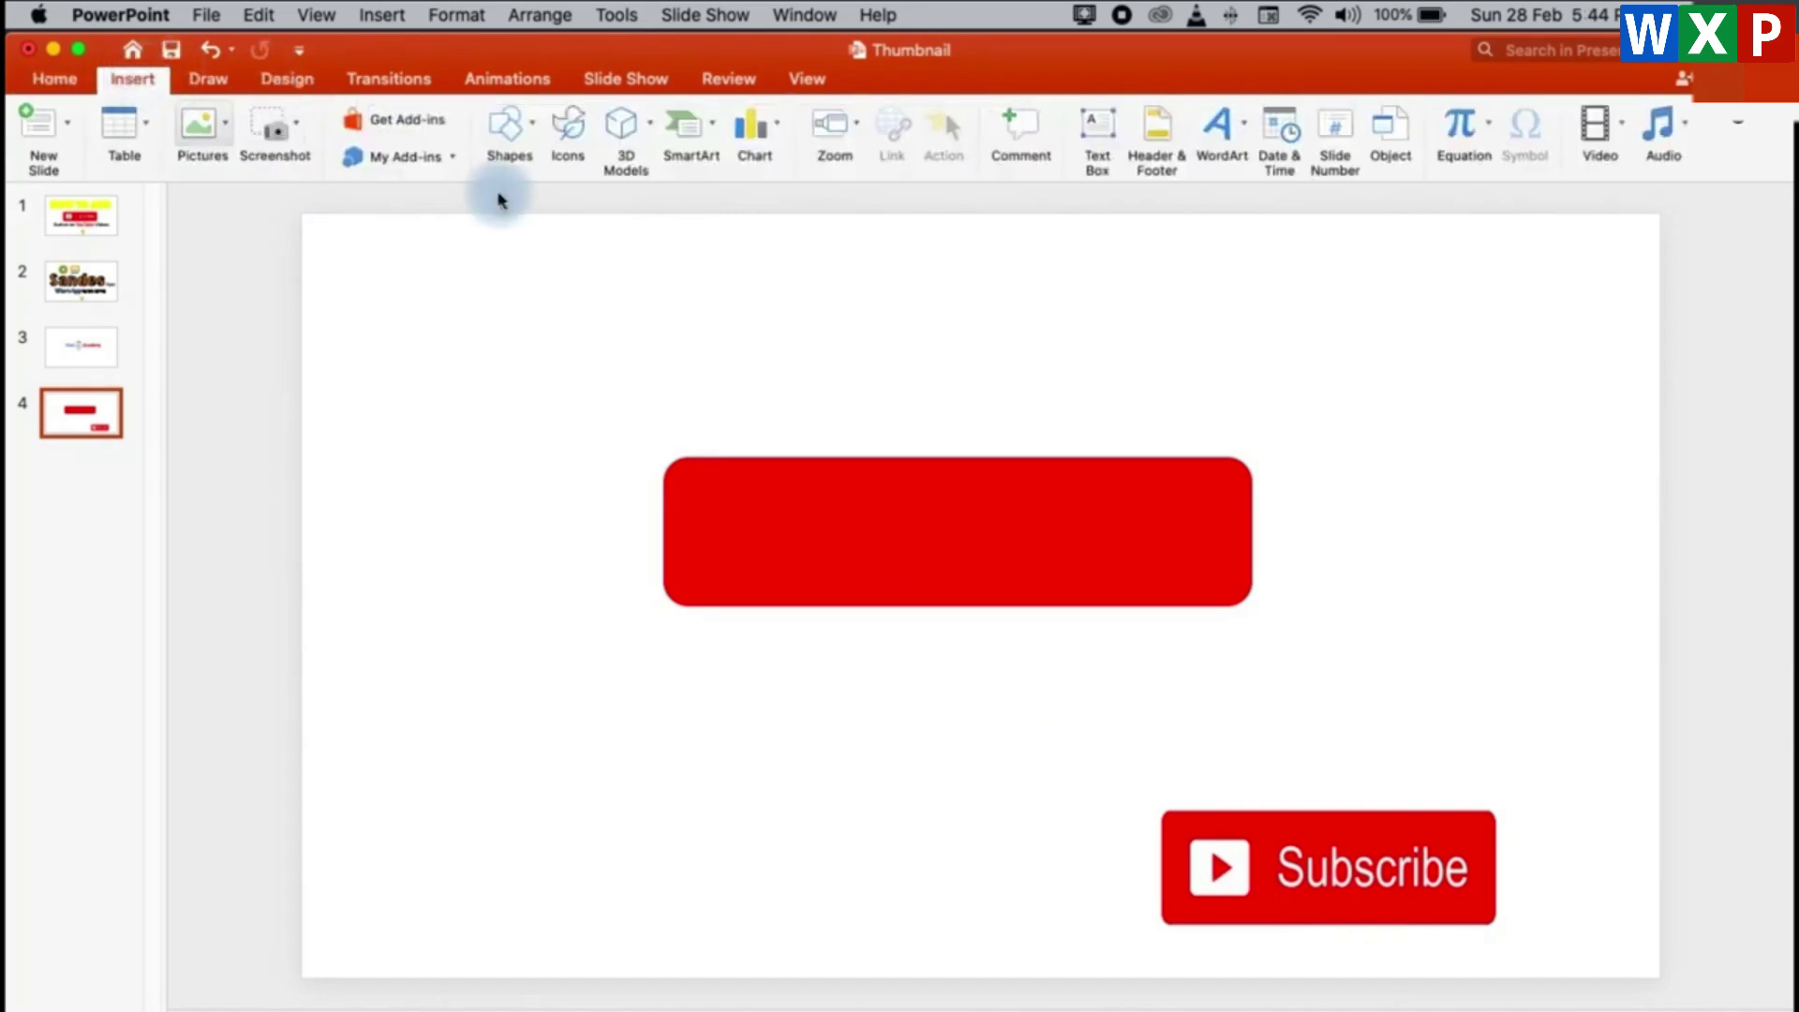
pyautogui.click(534, 148)
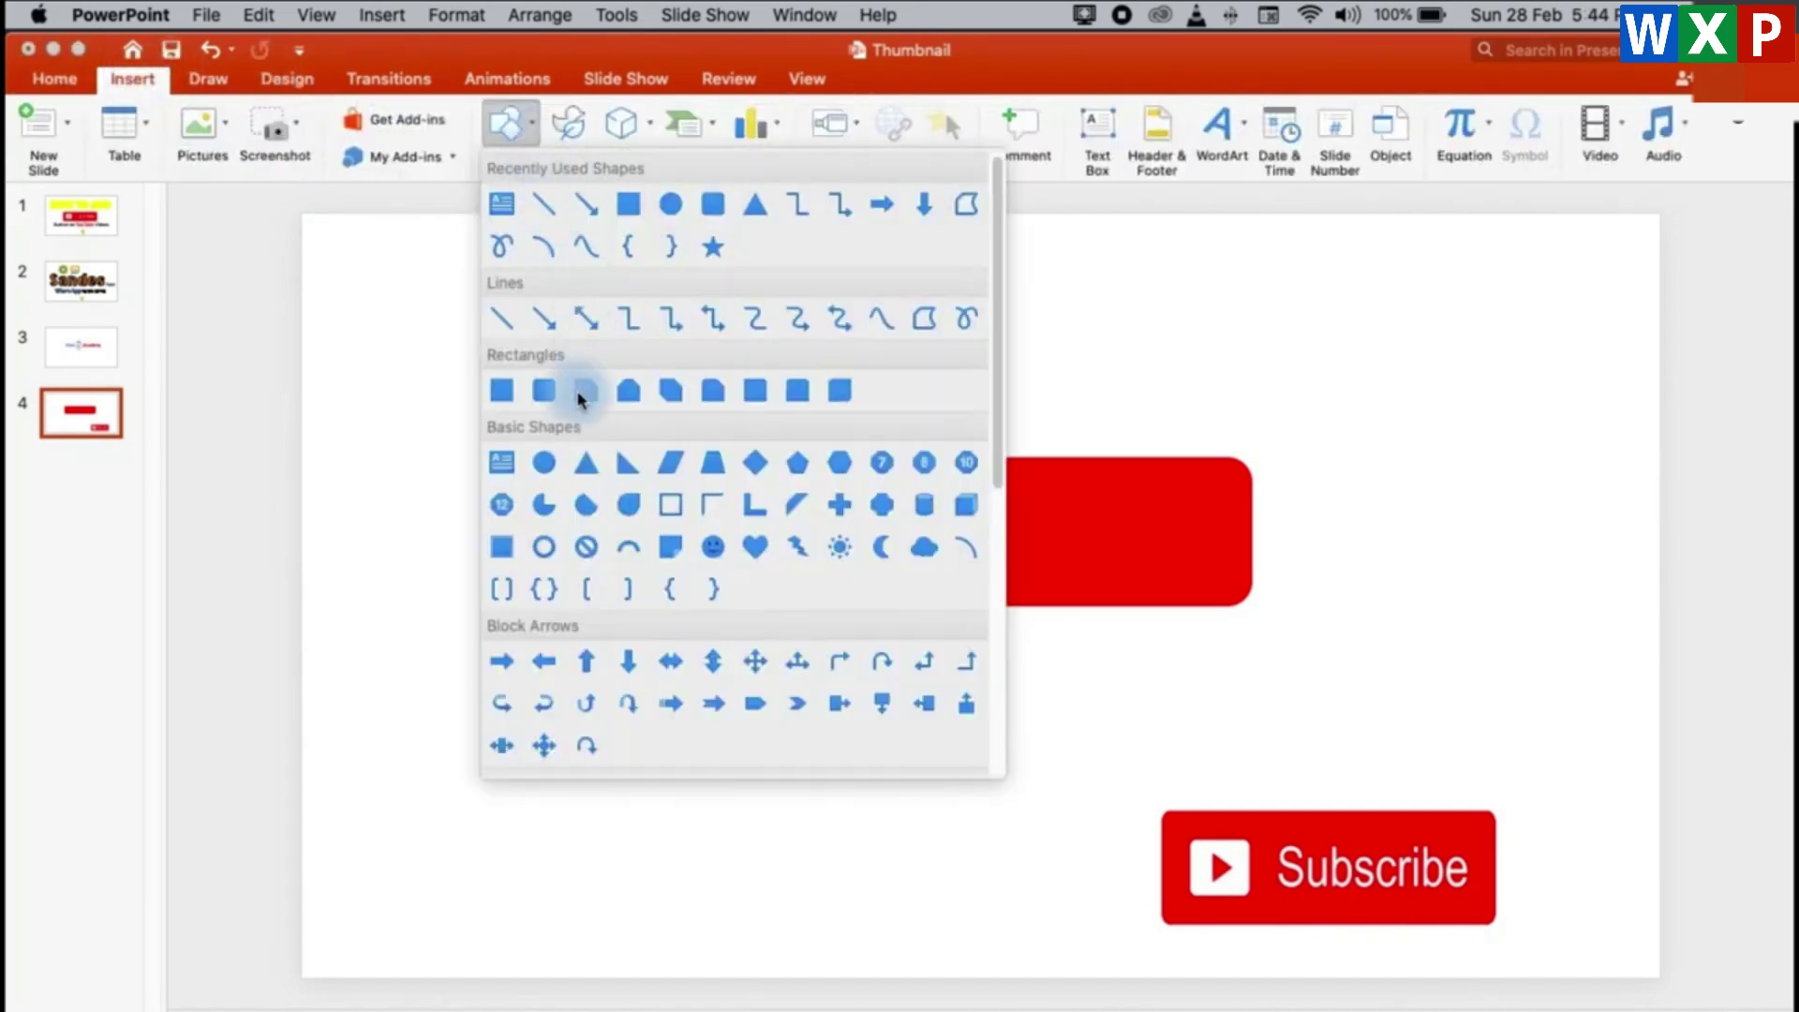
pyautogui.click(714, 203)
pyautogui.moveTo(704, 498); pyautogui.dragTo(811, 574)
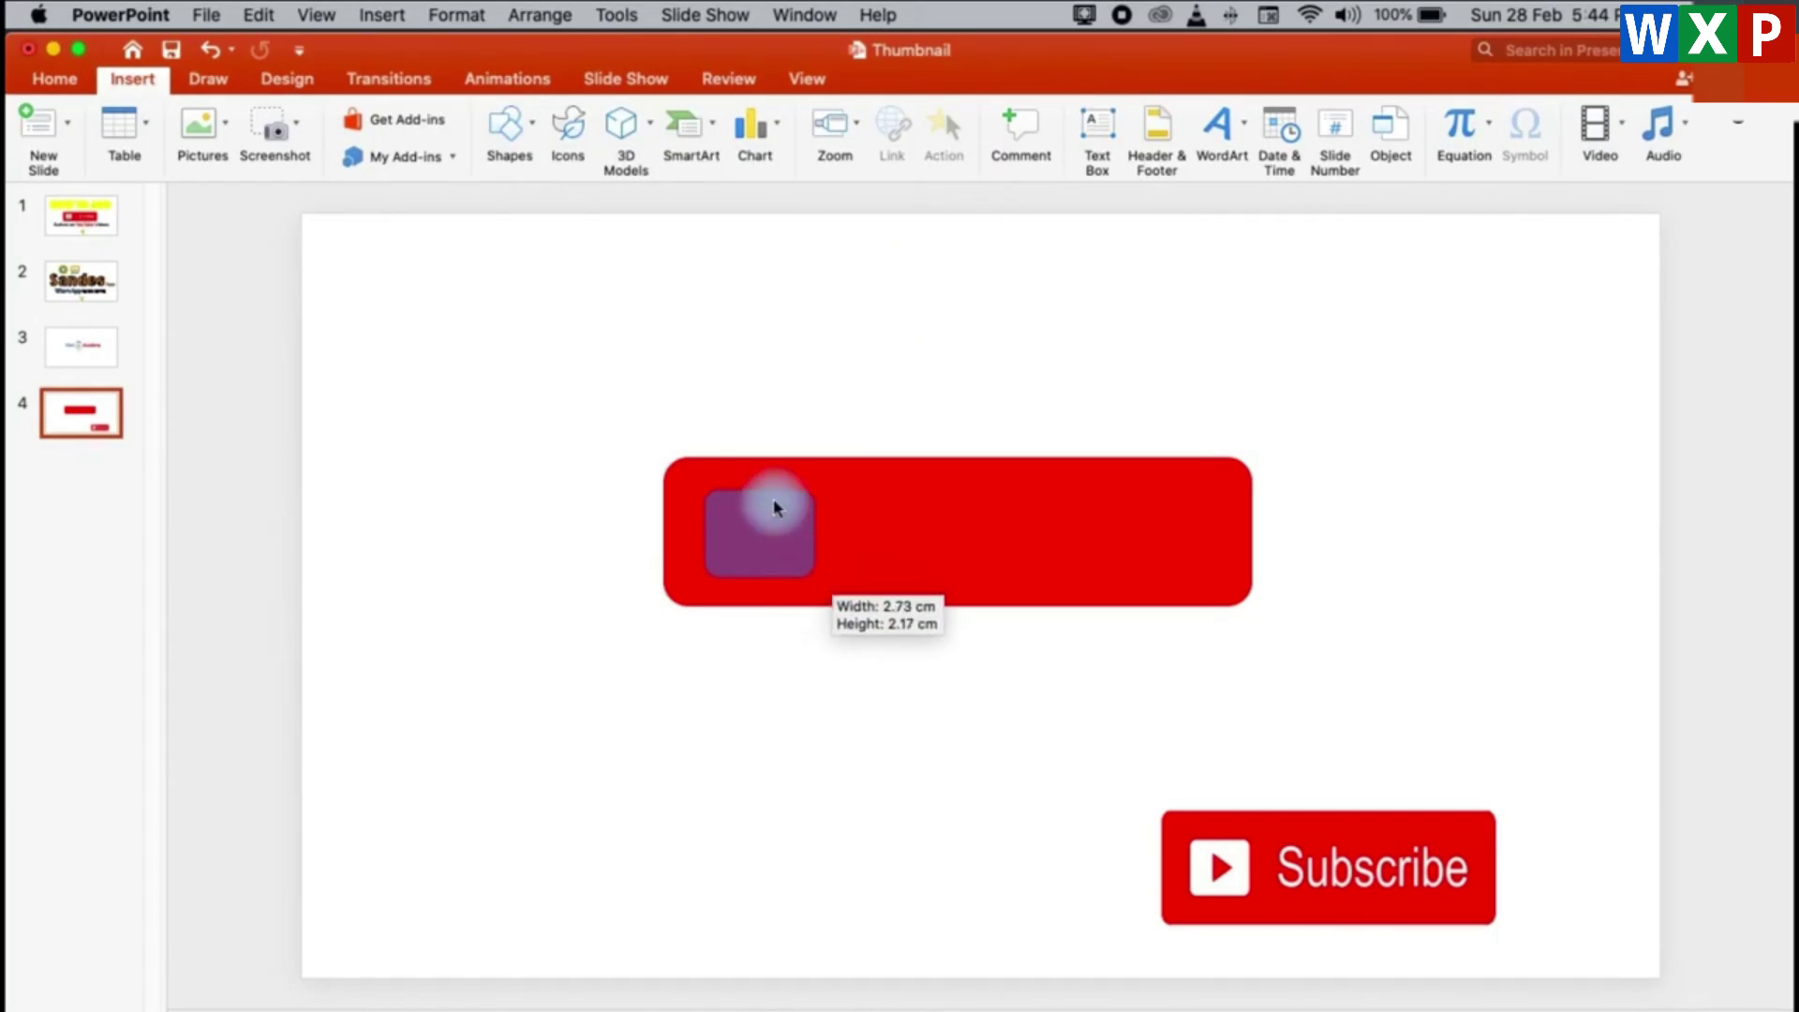
pyautogui.moveTo(812, 574); pyautogui.dragTo(778, 534)
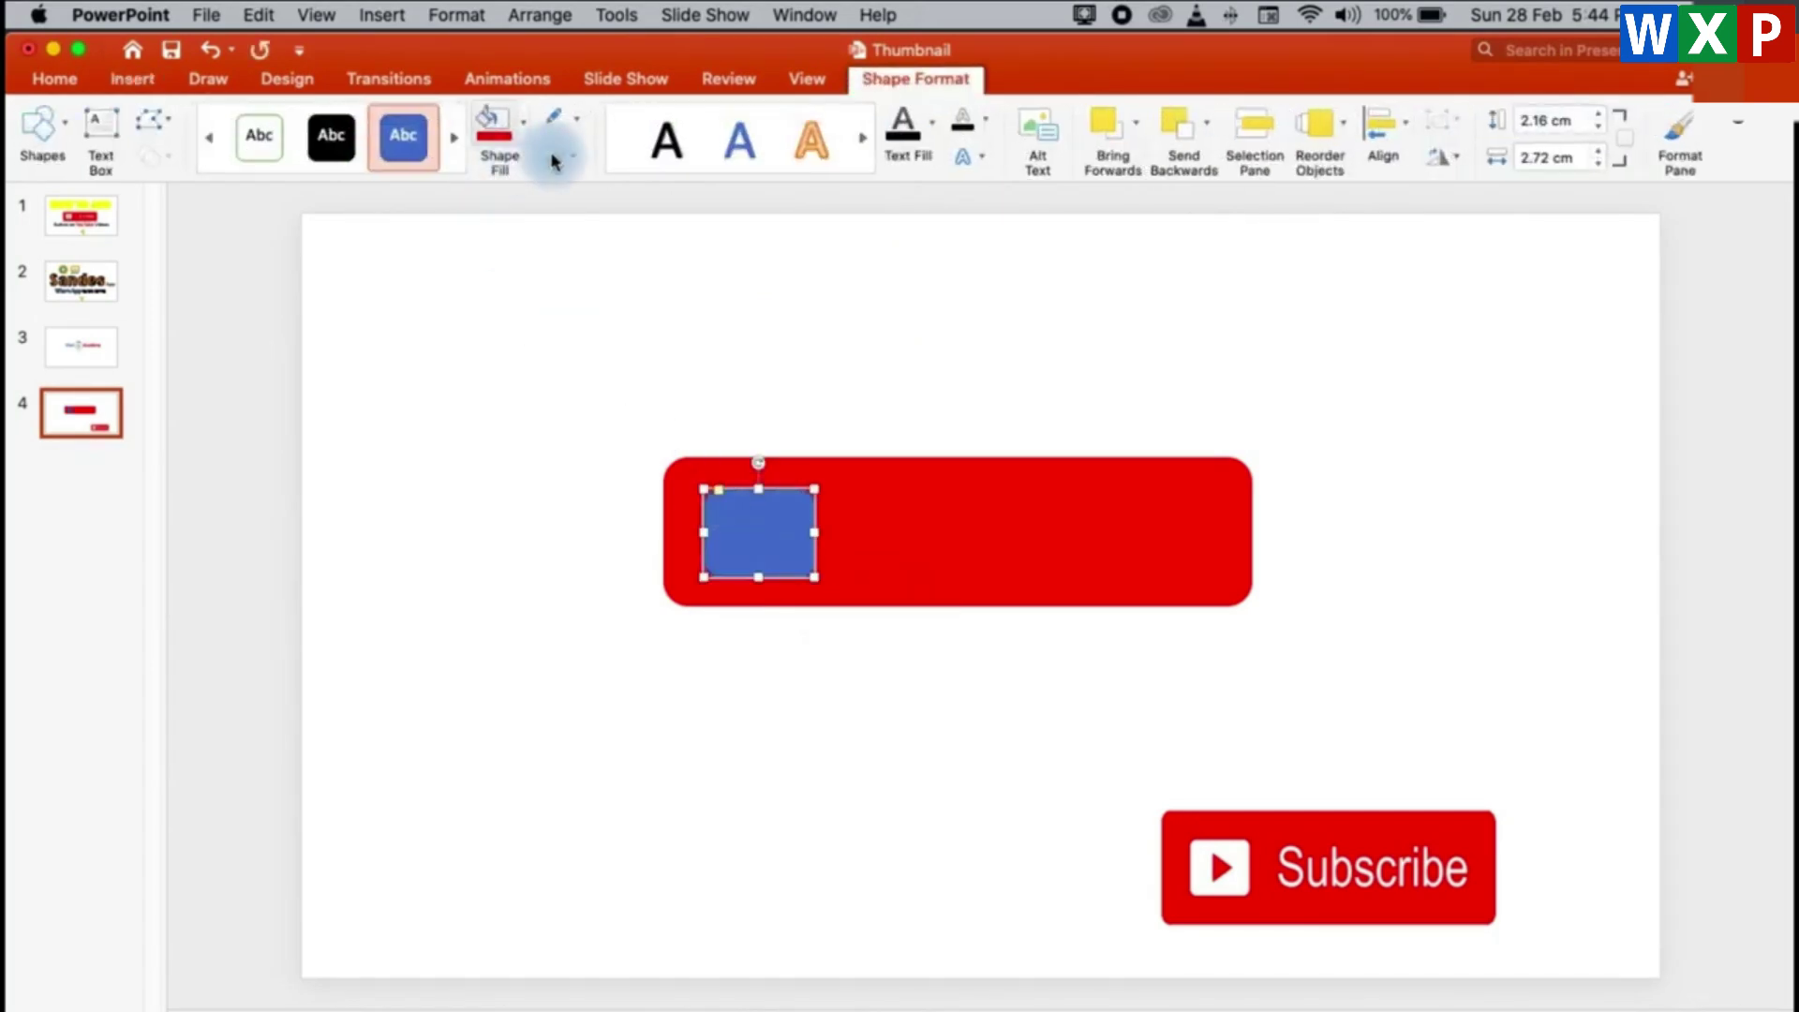
# Remove the small square's outline and fill it with white.
pyautogui.click(577, 120)
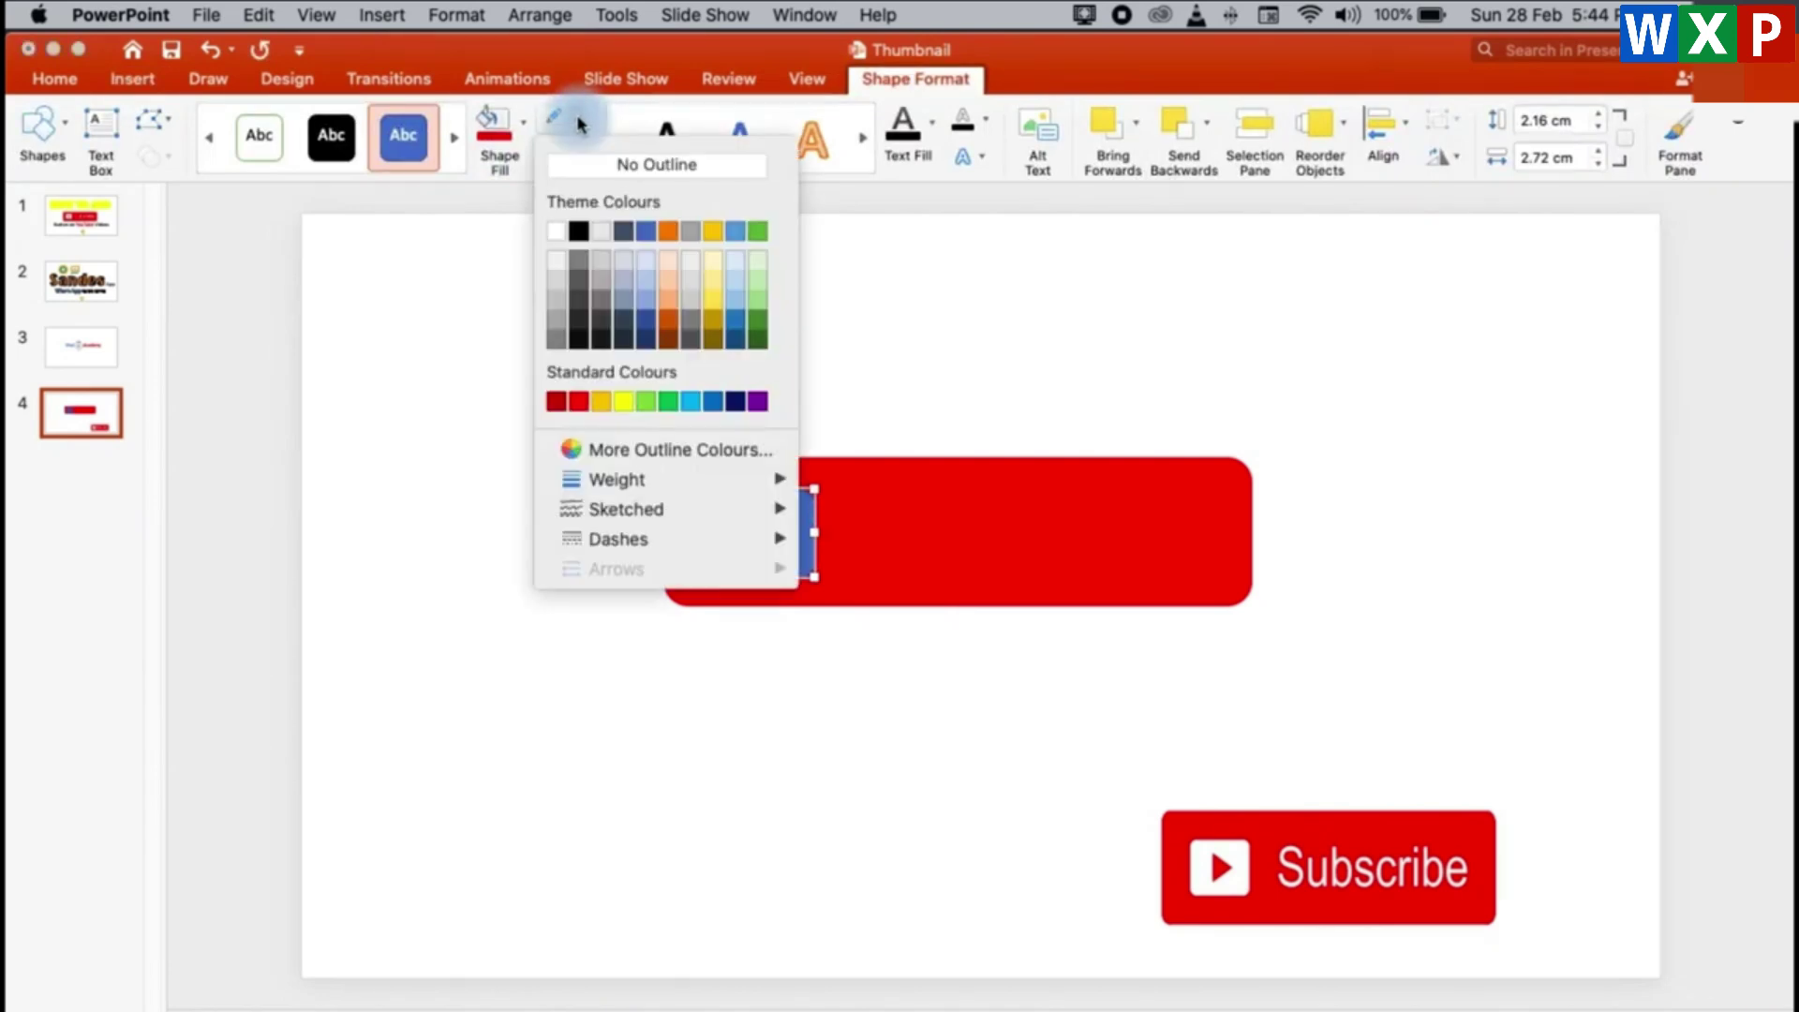
pyautogui.click(613, 169)
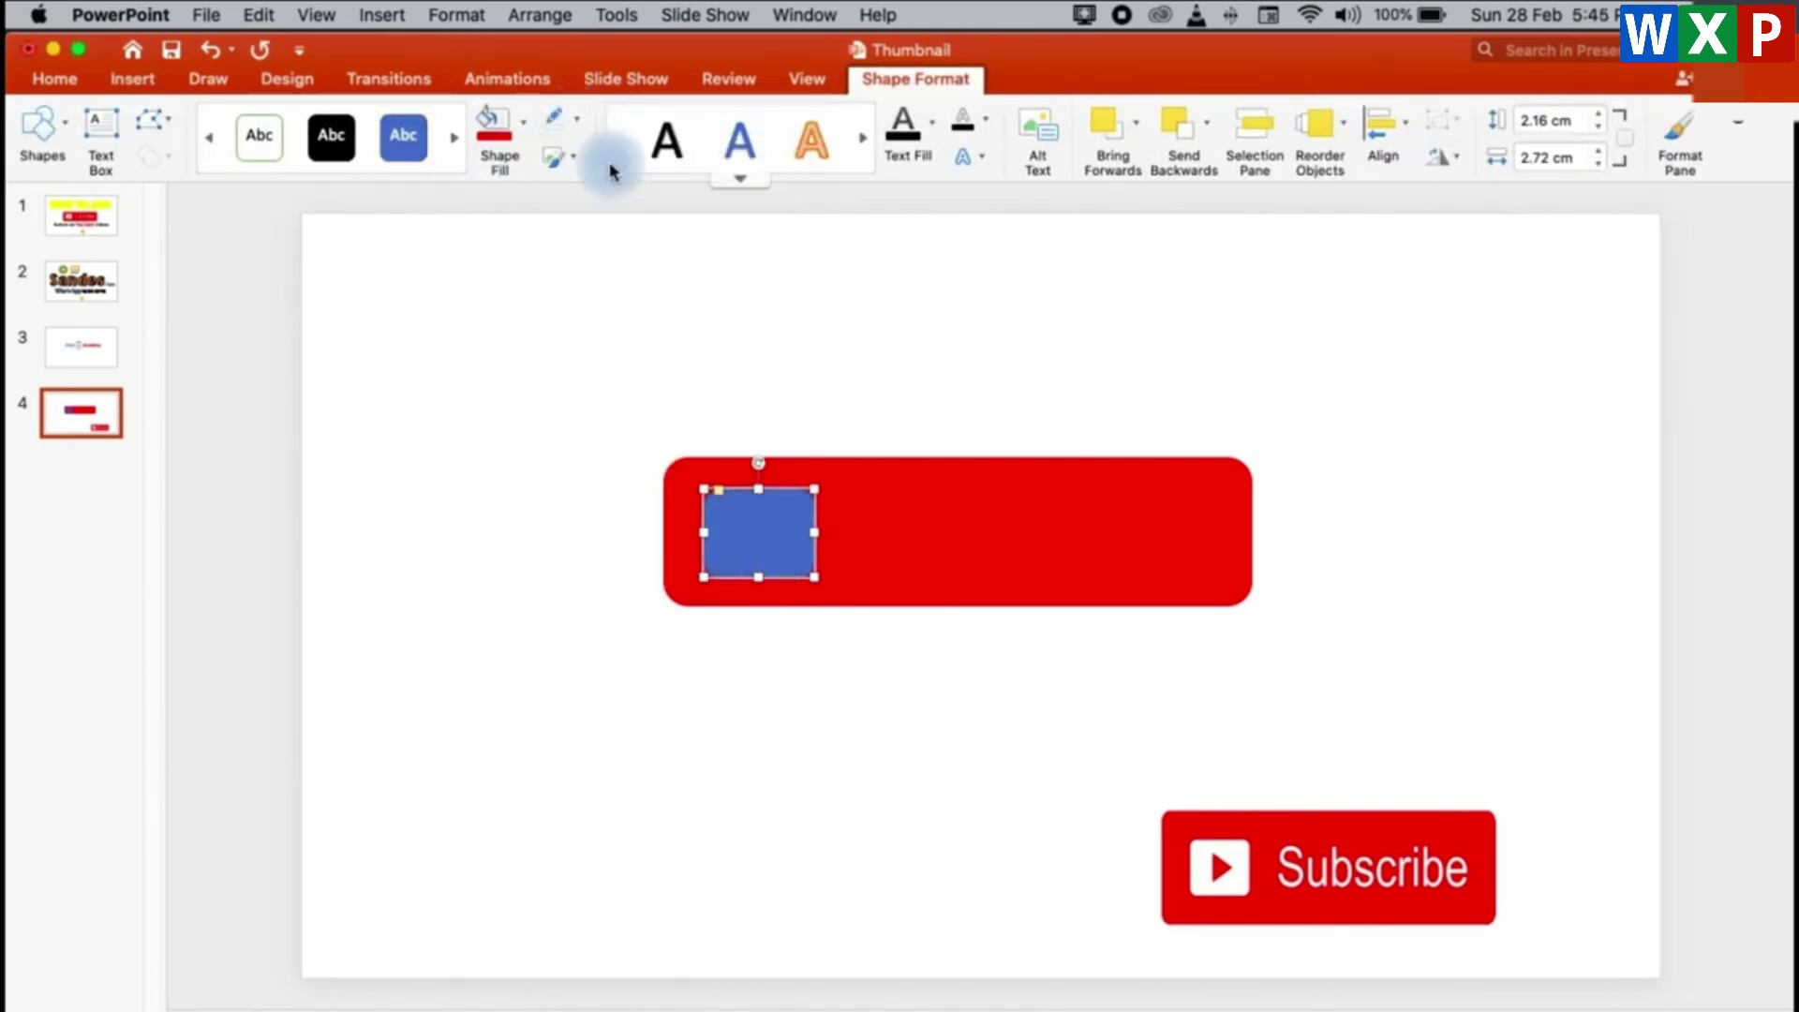
pyautogui.click(523, 121)
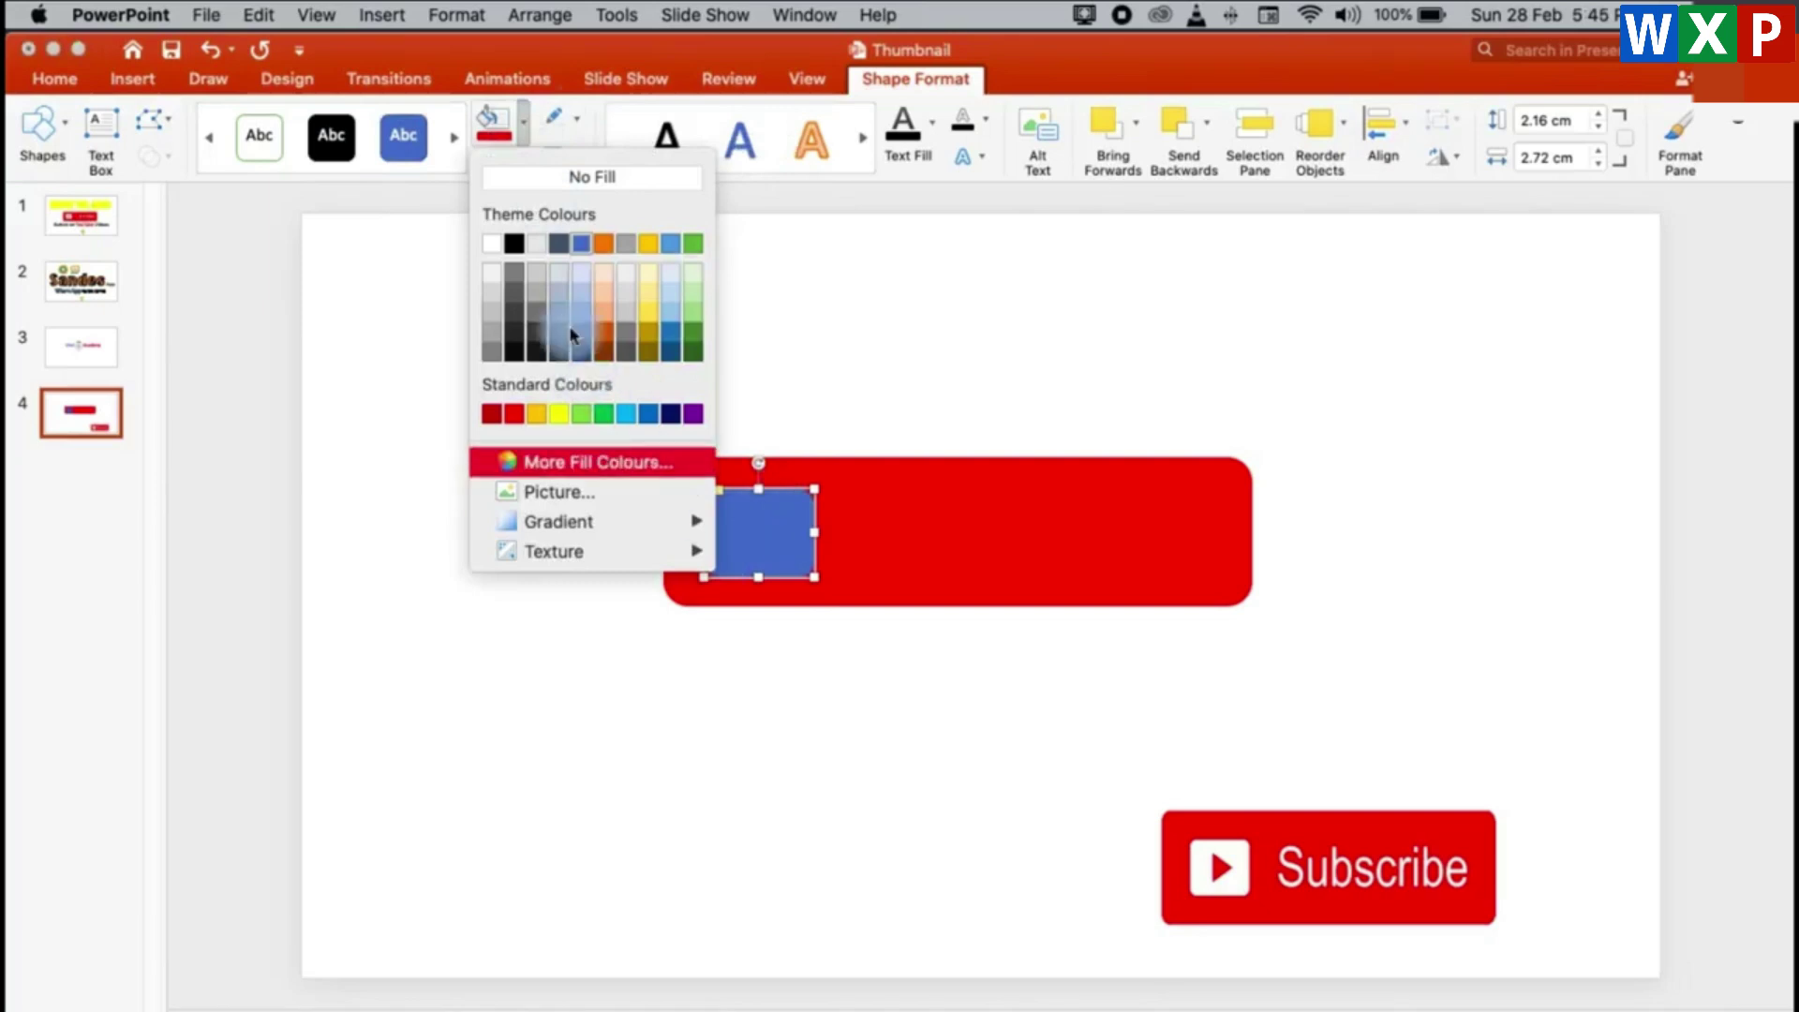
pyautogui.click(497, 246)
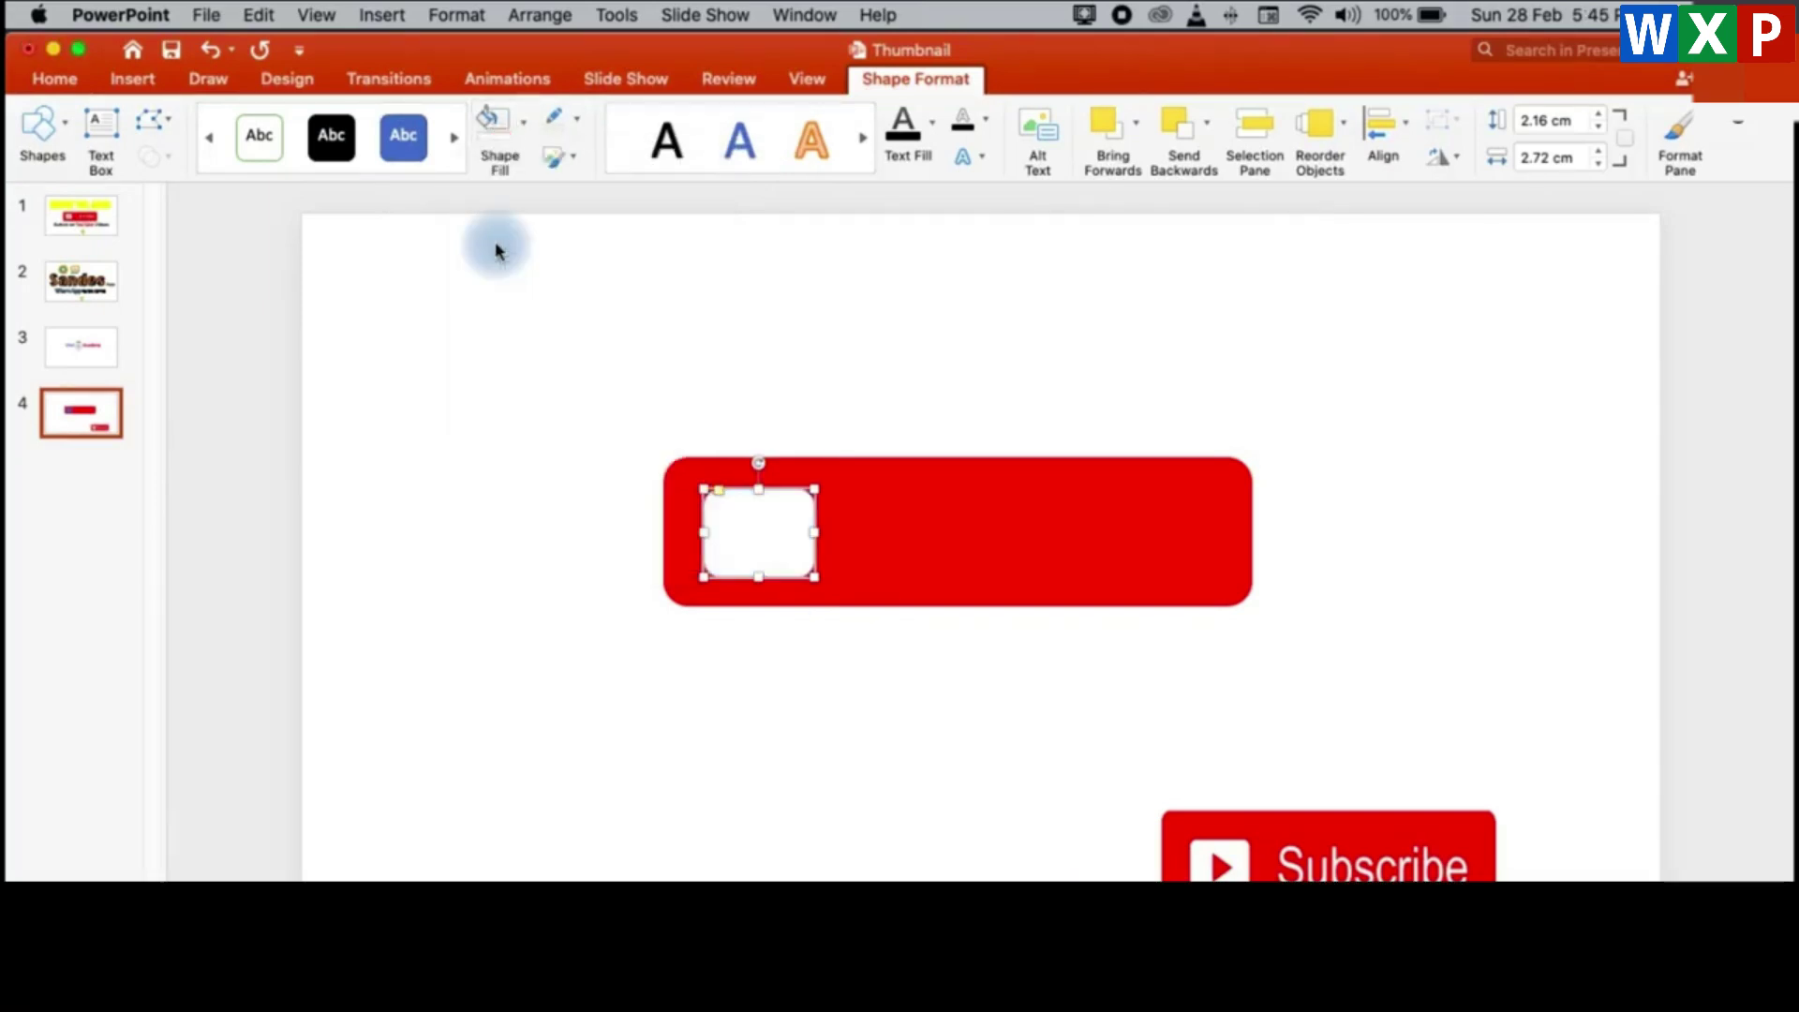
pyautogui.click(803, 319)
# Resize the white square to about 2.17 × 1.83 cm and nudge it into position.
pyautogui.click(764, 557)
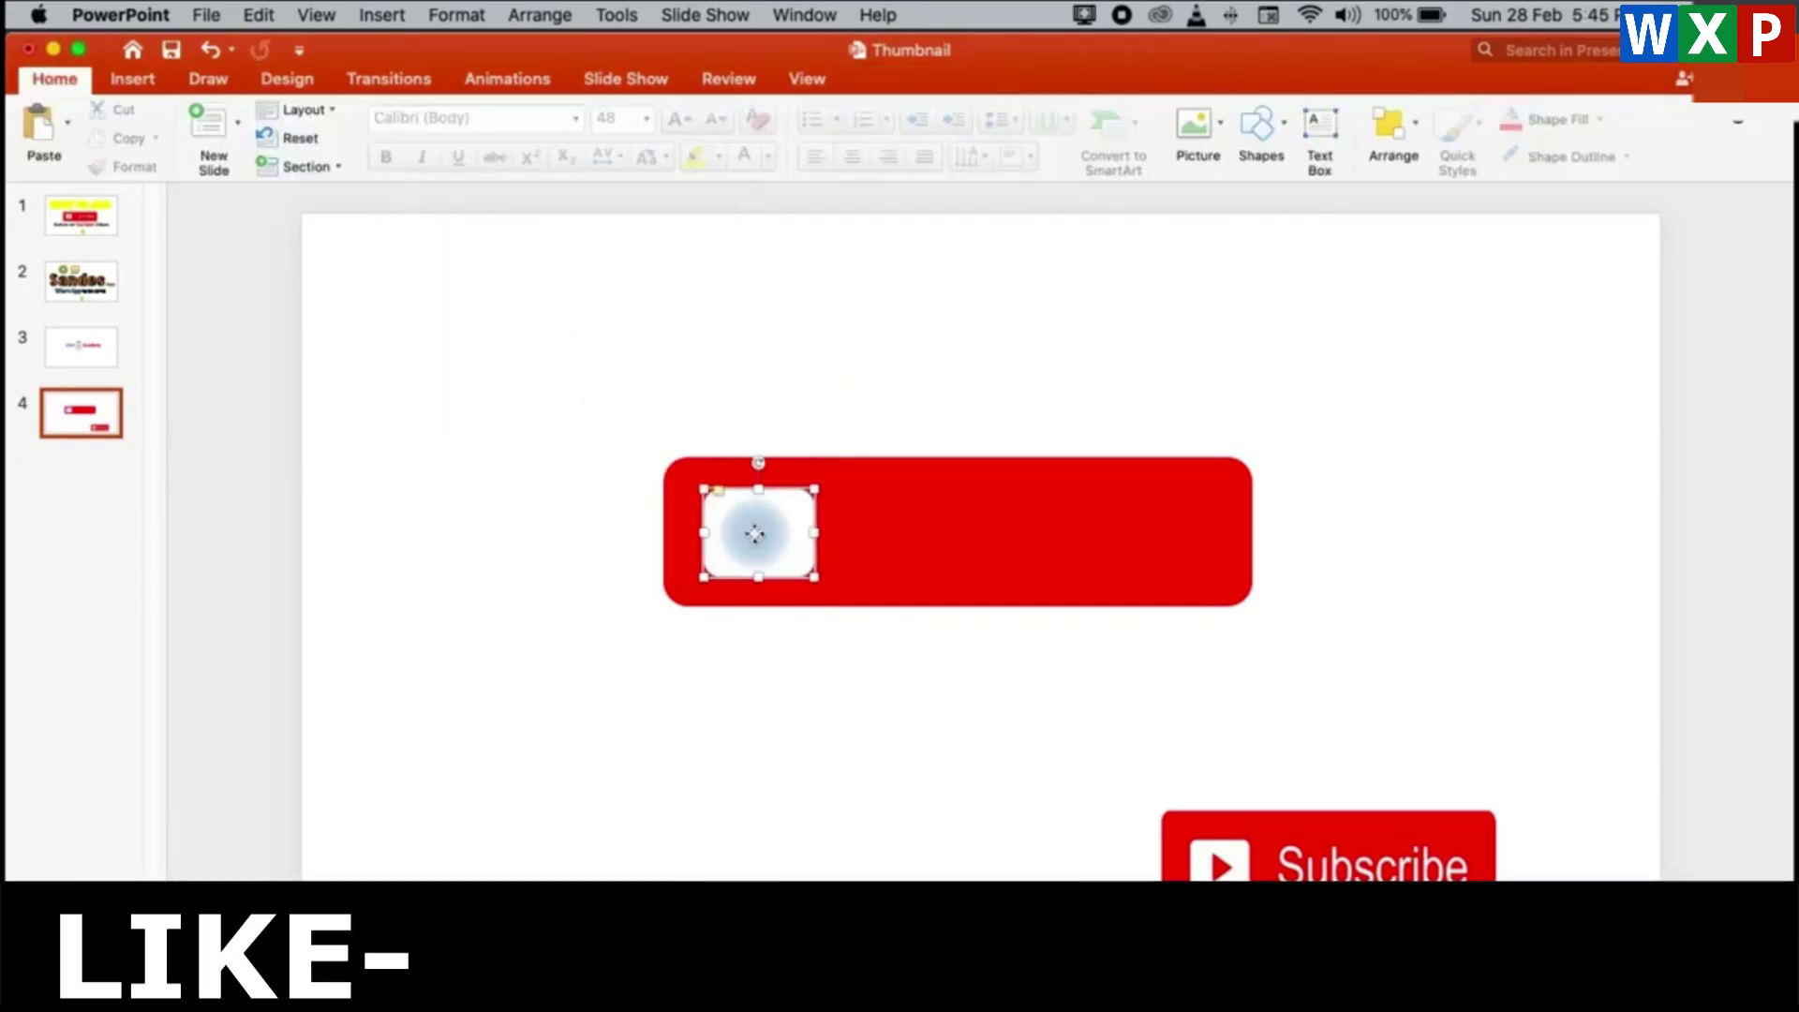
pyautogui.moveTo(812, 491); pyautogui.dragTo(793, 503)
pyautogui.press('Up')
pyautogui.press('Up')
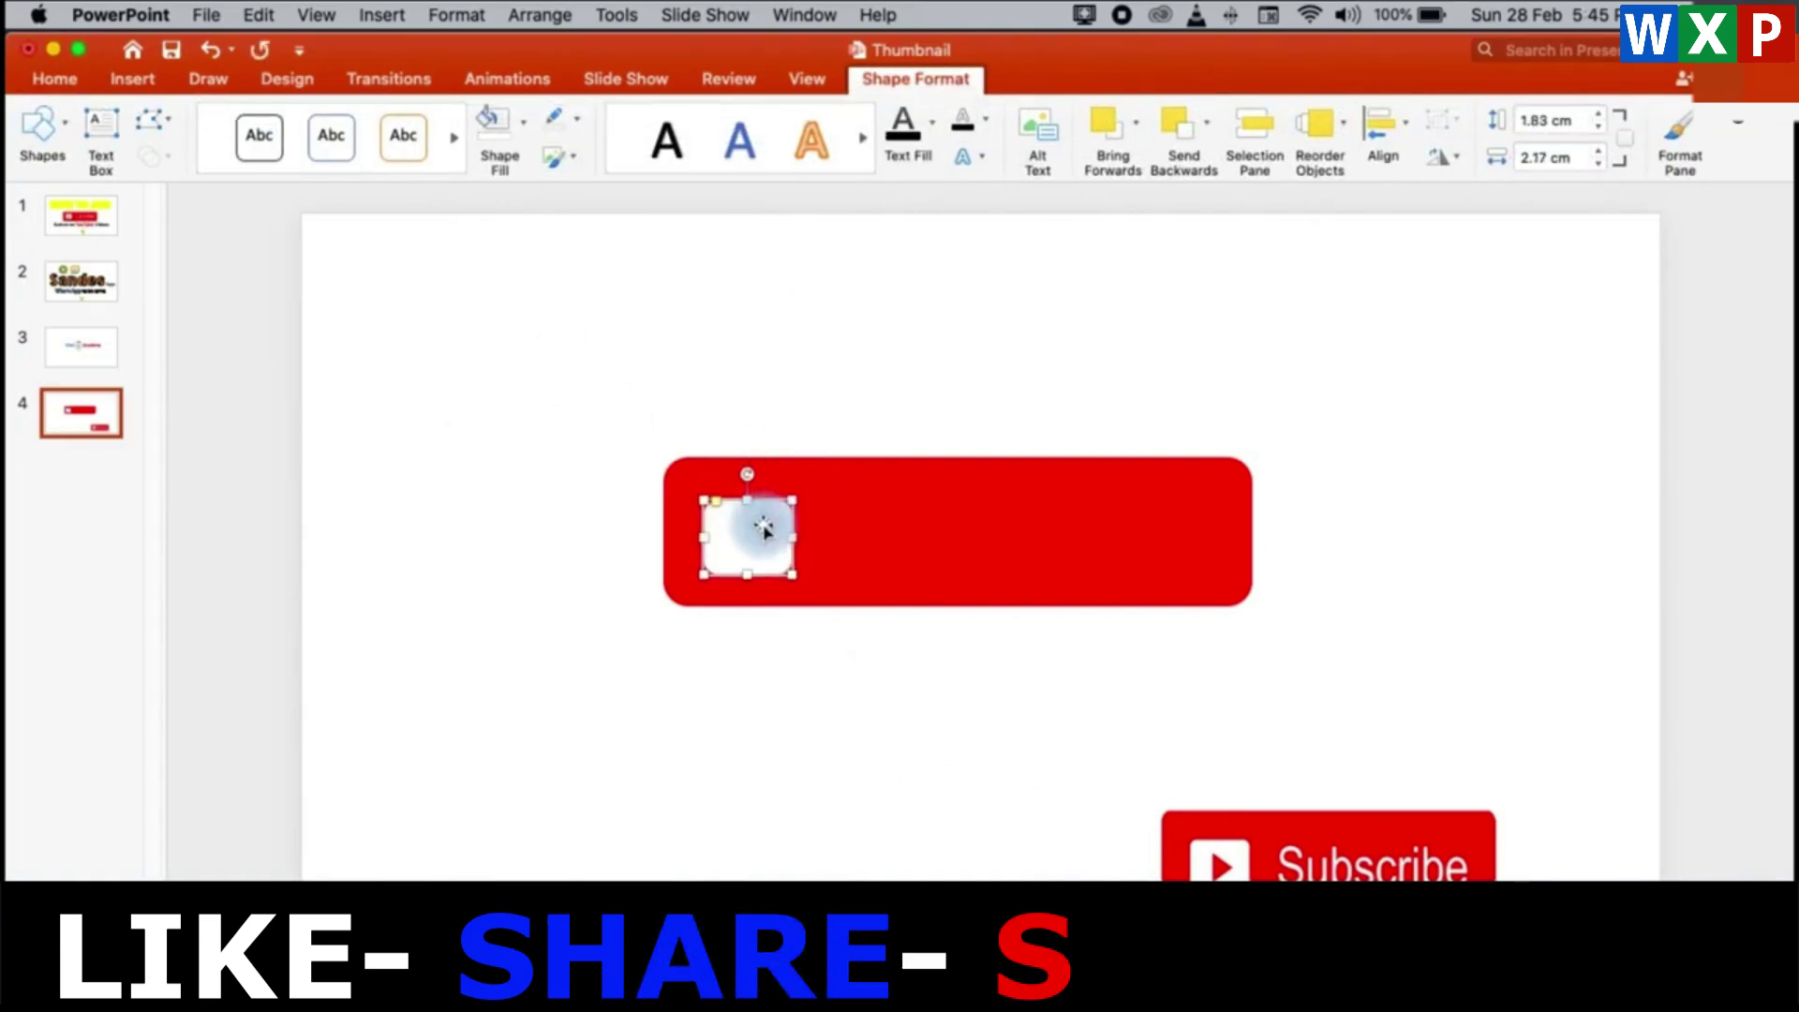
pyautogui.press('Up')
pyautogui.press('Up')
pyautogui.press('Up')
pyautogui.press('Up')
pyautogui.press('Up')
pyautogui.press('Up')
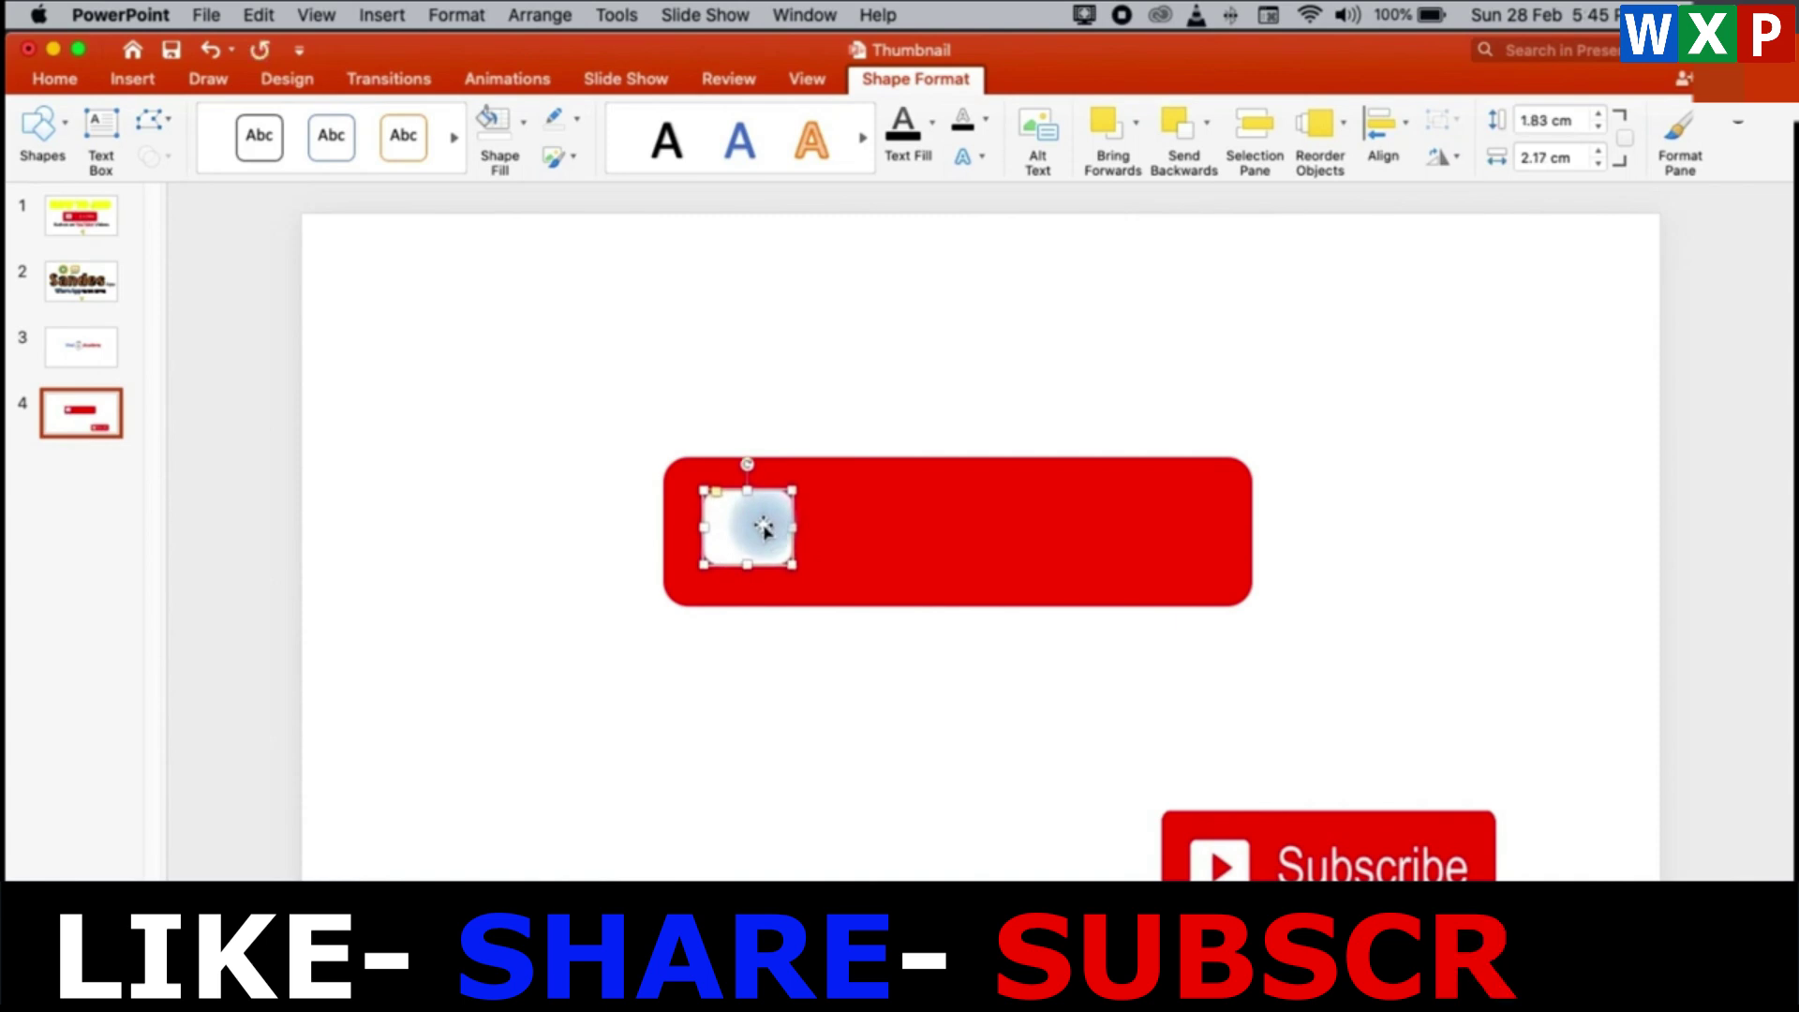
pyautogui.press('Down')
pyautogui.press('Right')
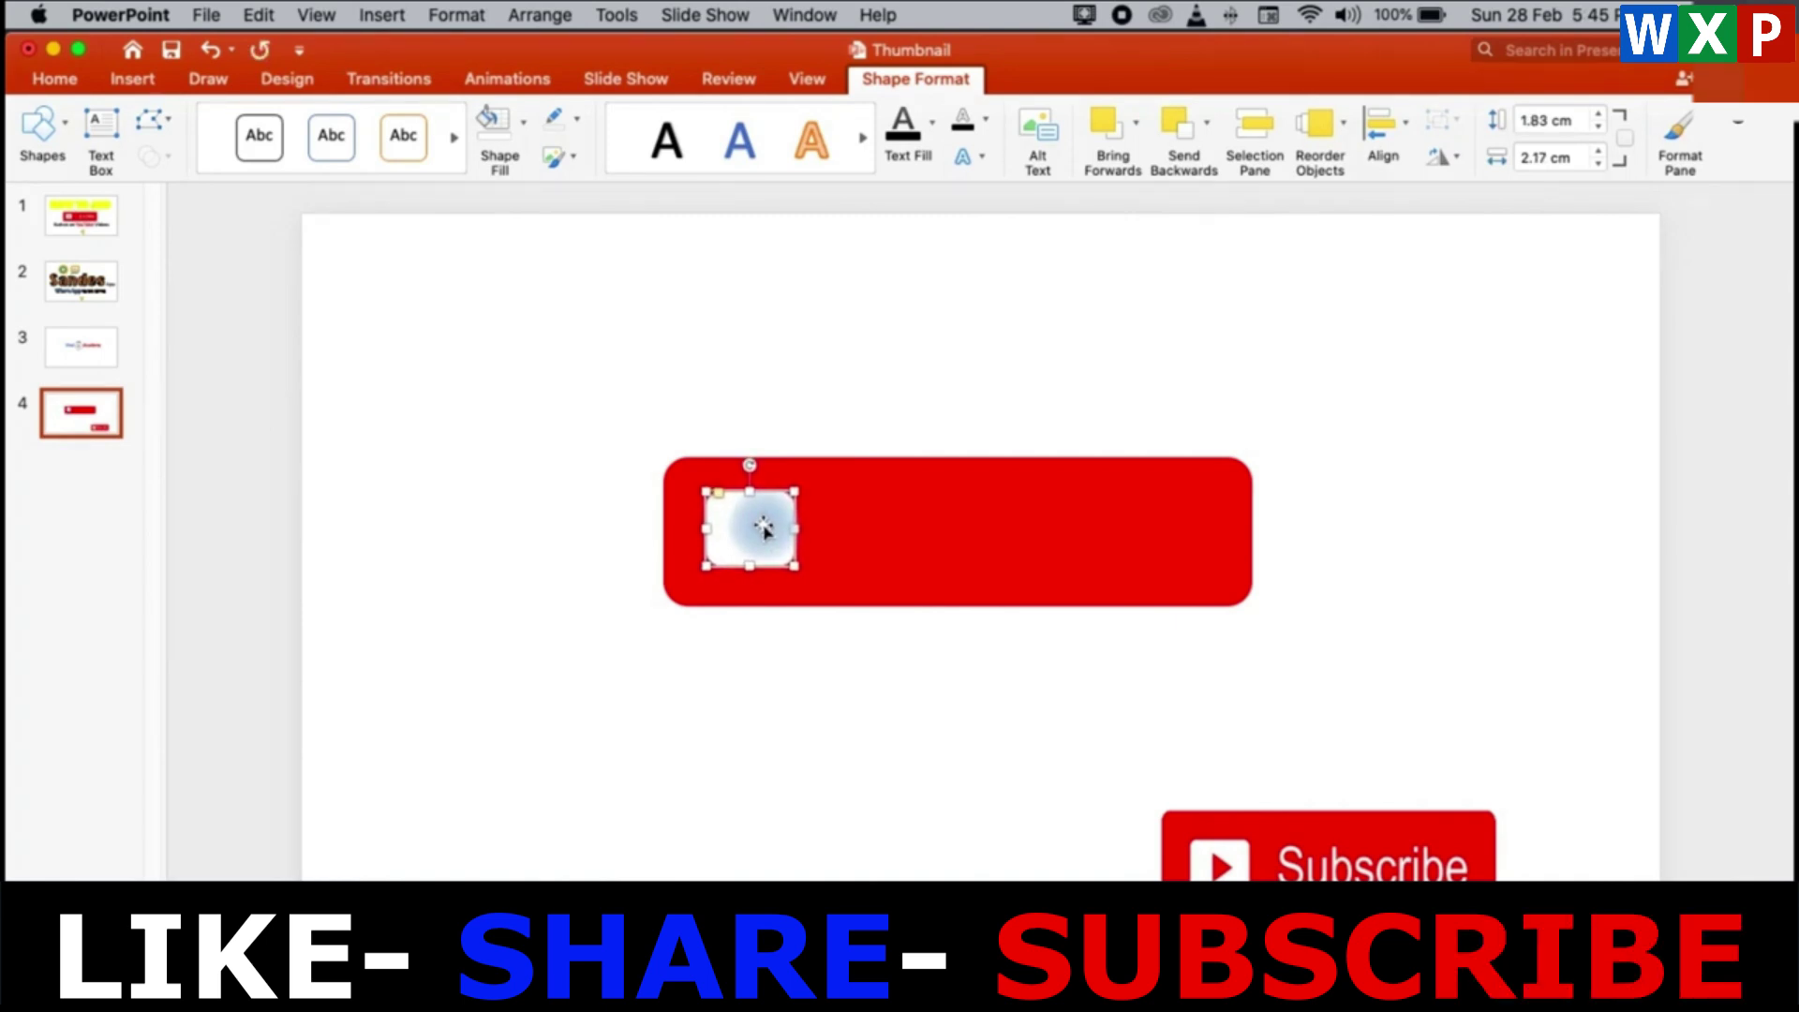
pyautogui.click(796, 332)
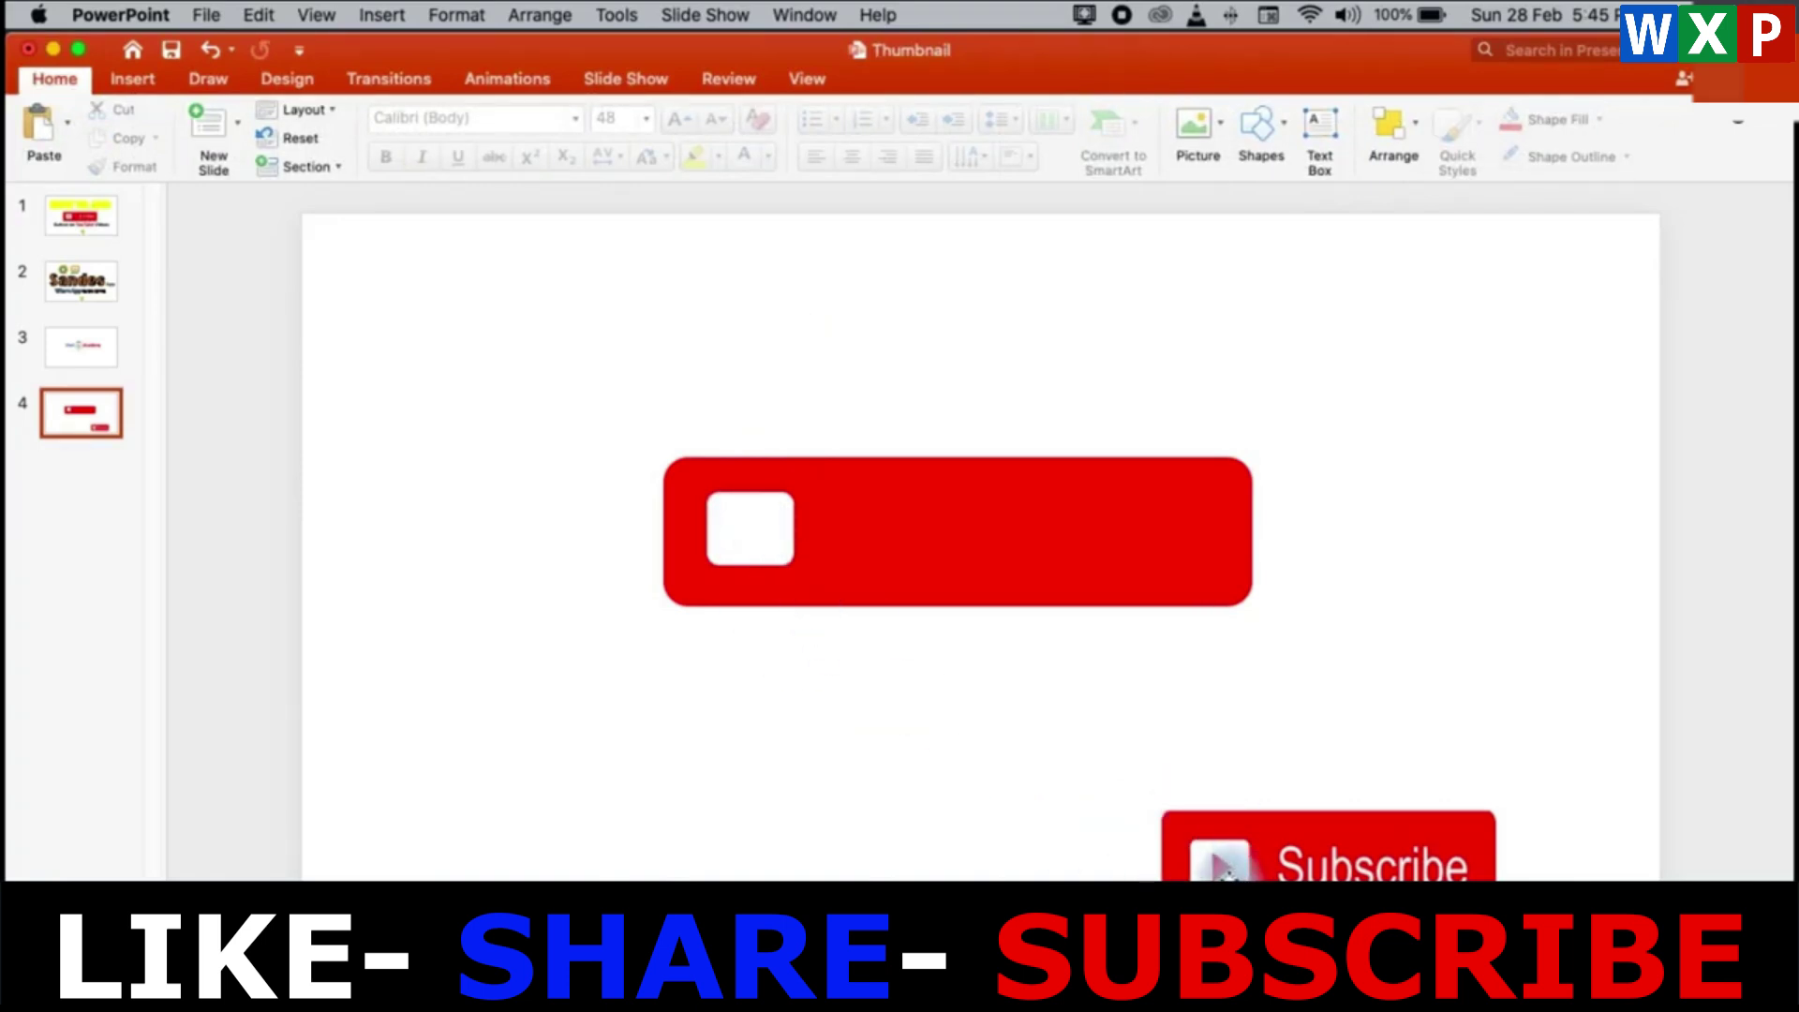
# Draw a small isosceles triangle in the white square and rotate it 90° to point right.
pyautogui.click(129, 79)
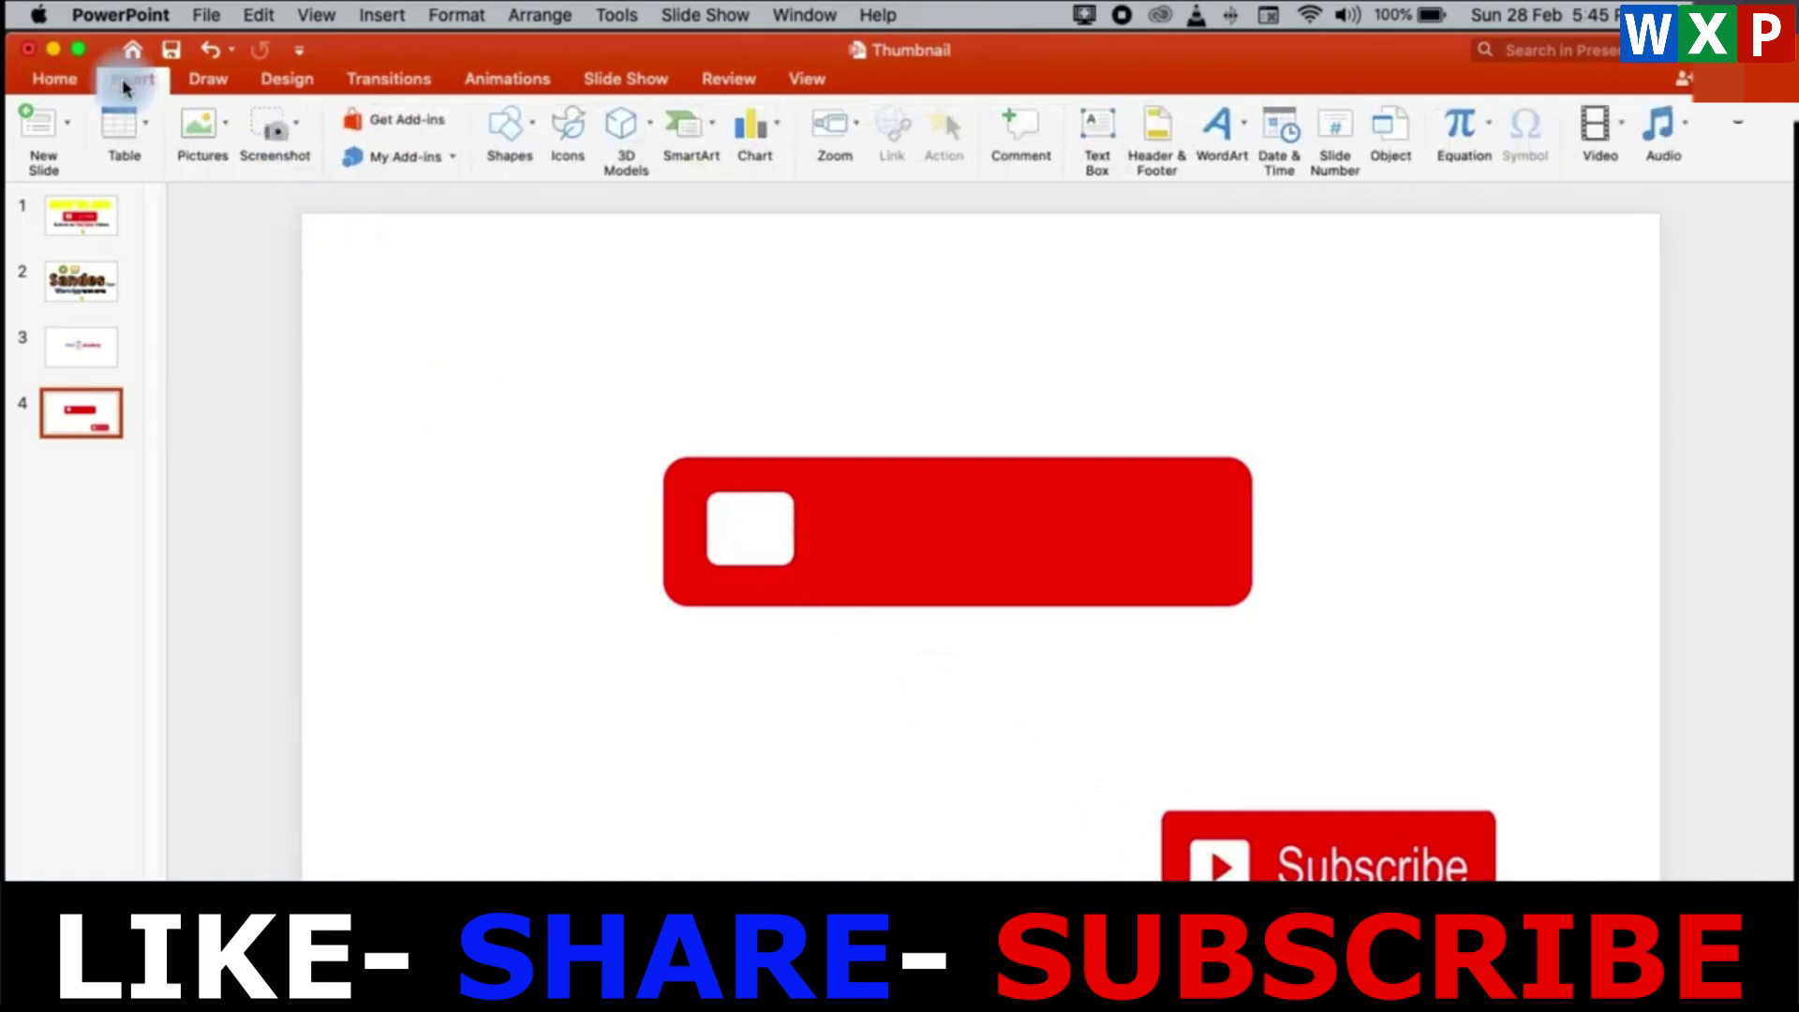
pyautogui.click(531, 142)
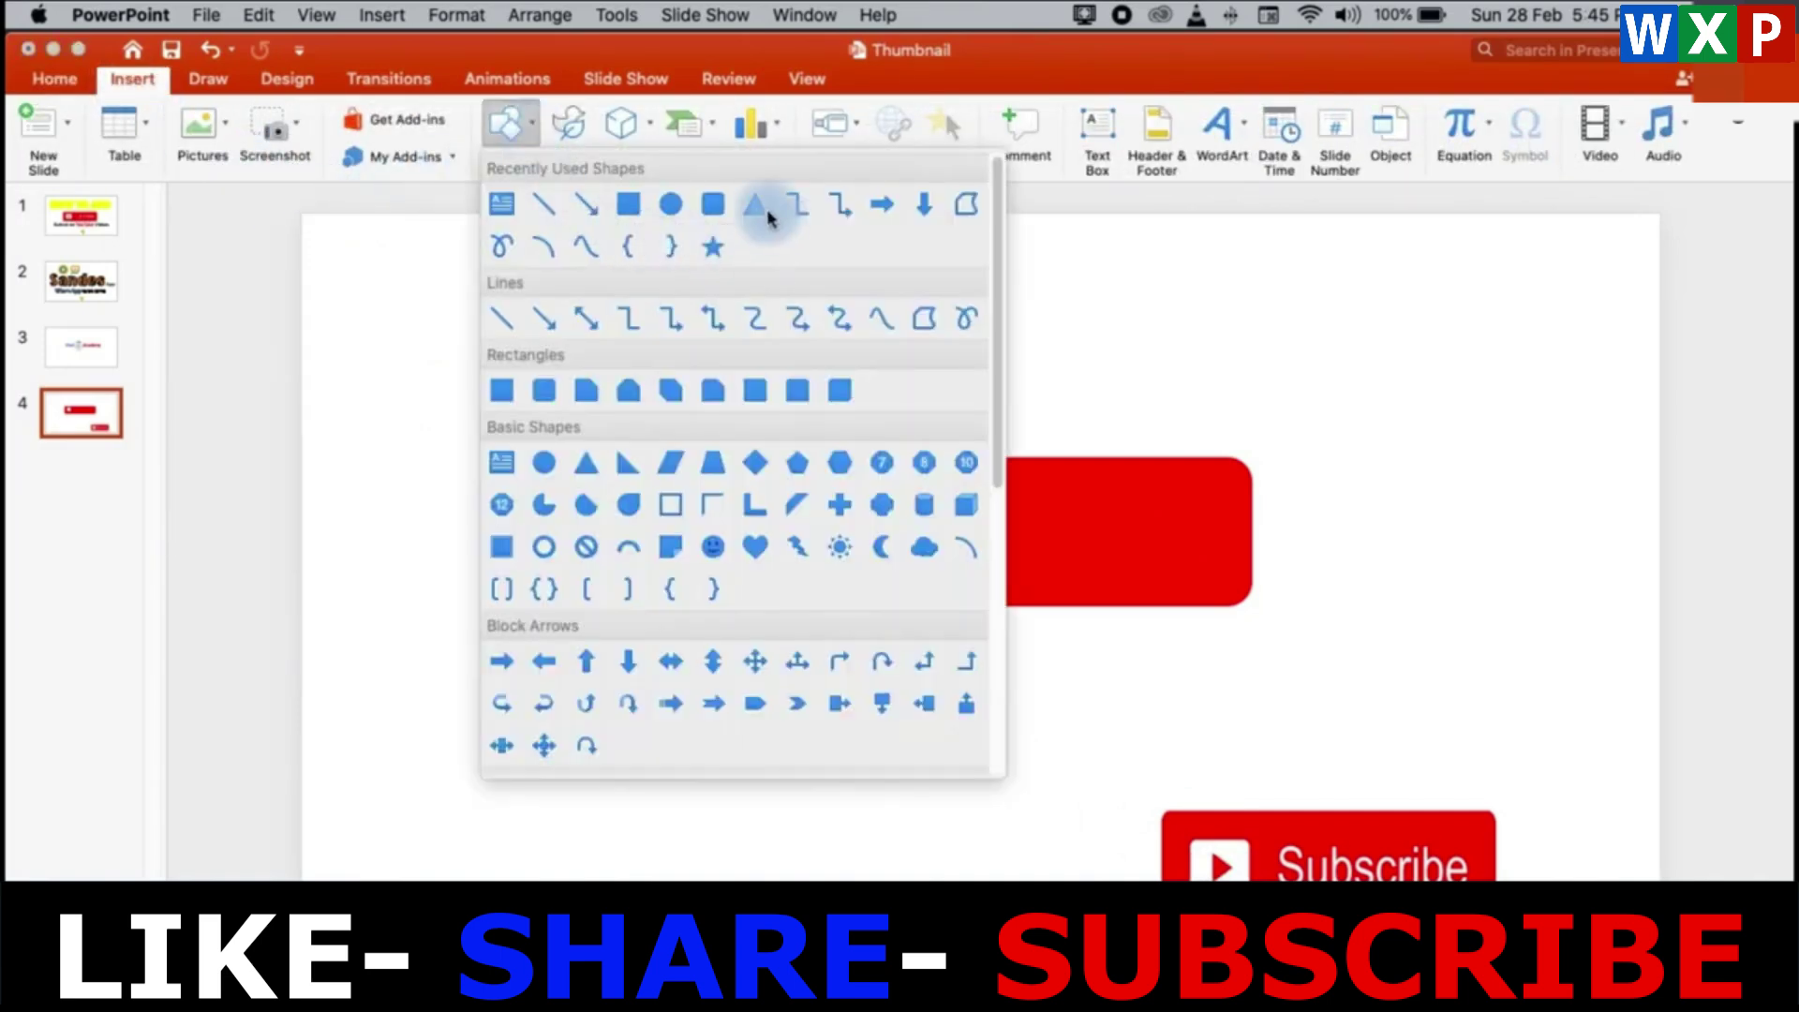
pyautogui.click(586, 463)
pyautogui.moveTo(732, 512); pyautogui.dragTo(760, 540)
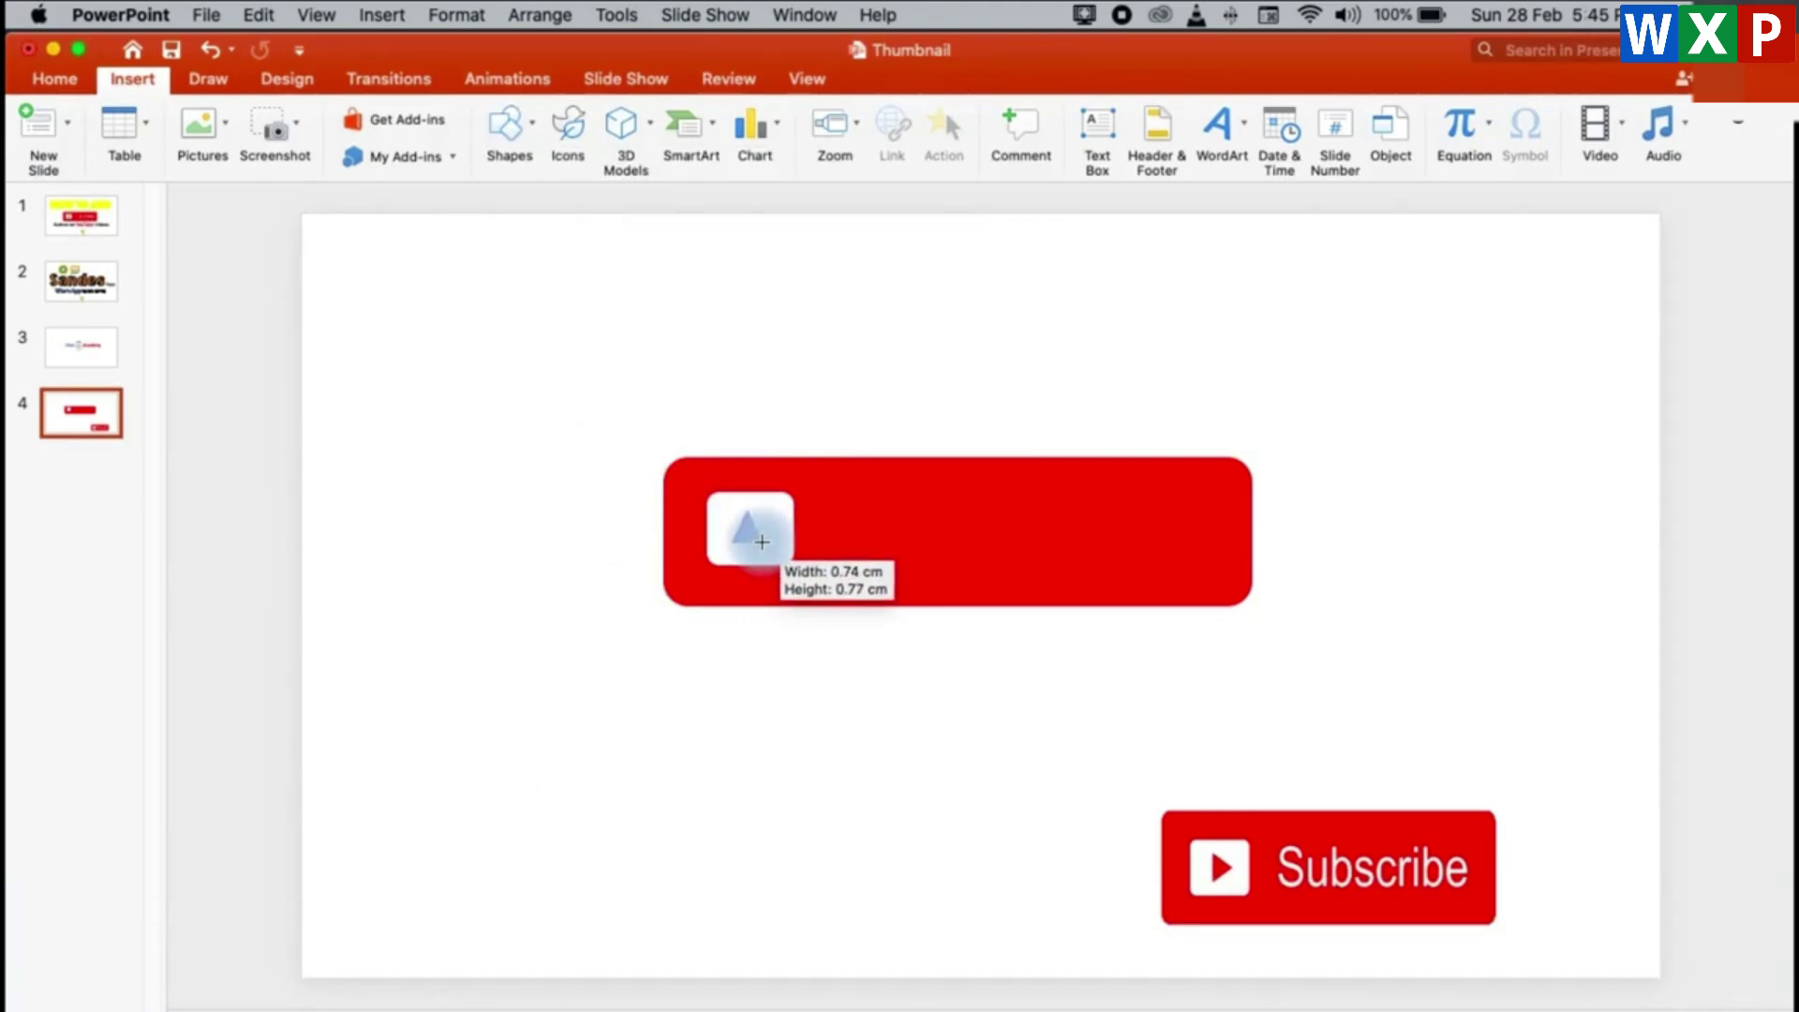
pyautogui.moveTo(762, 542); pyautogui.dragTo(763, 545)
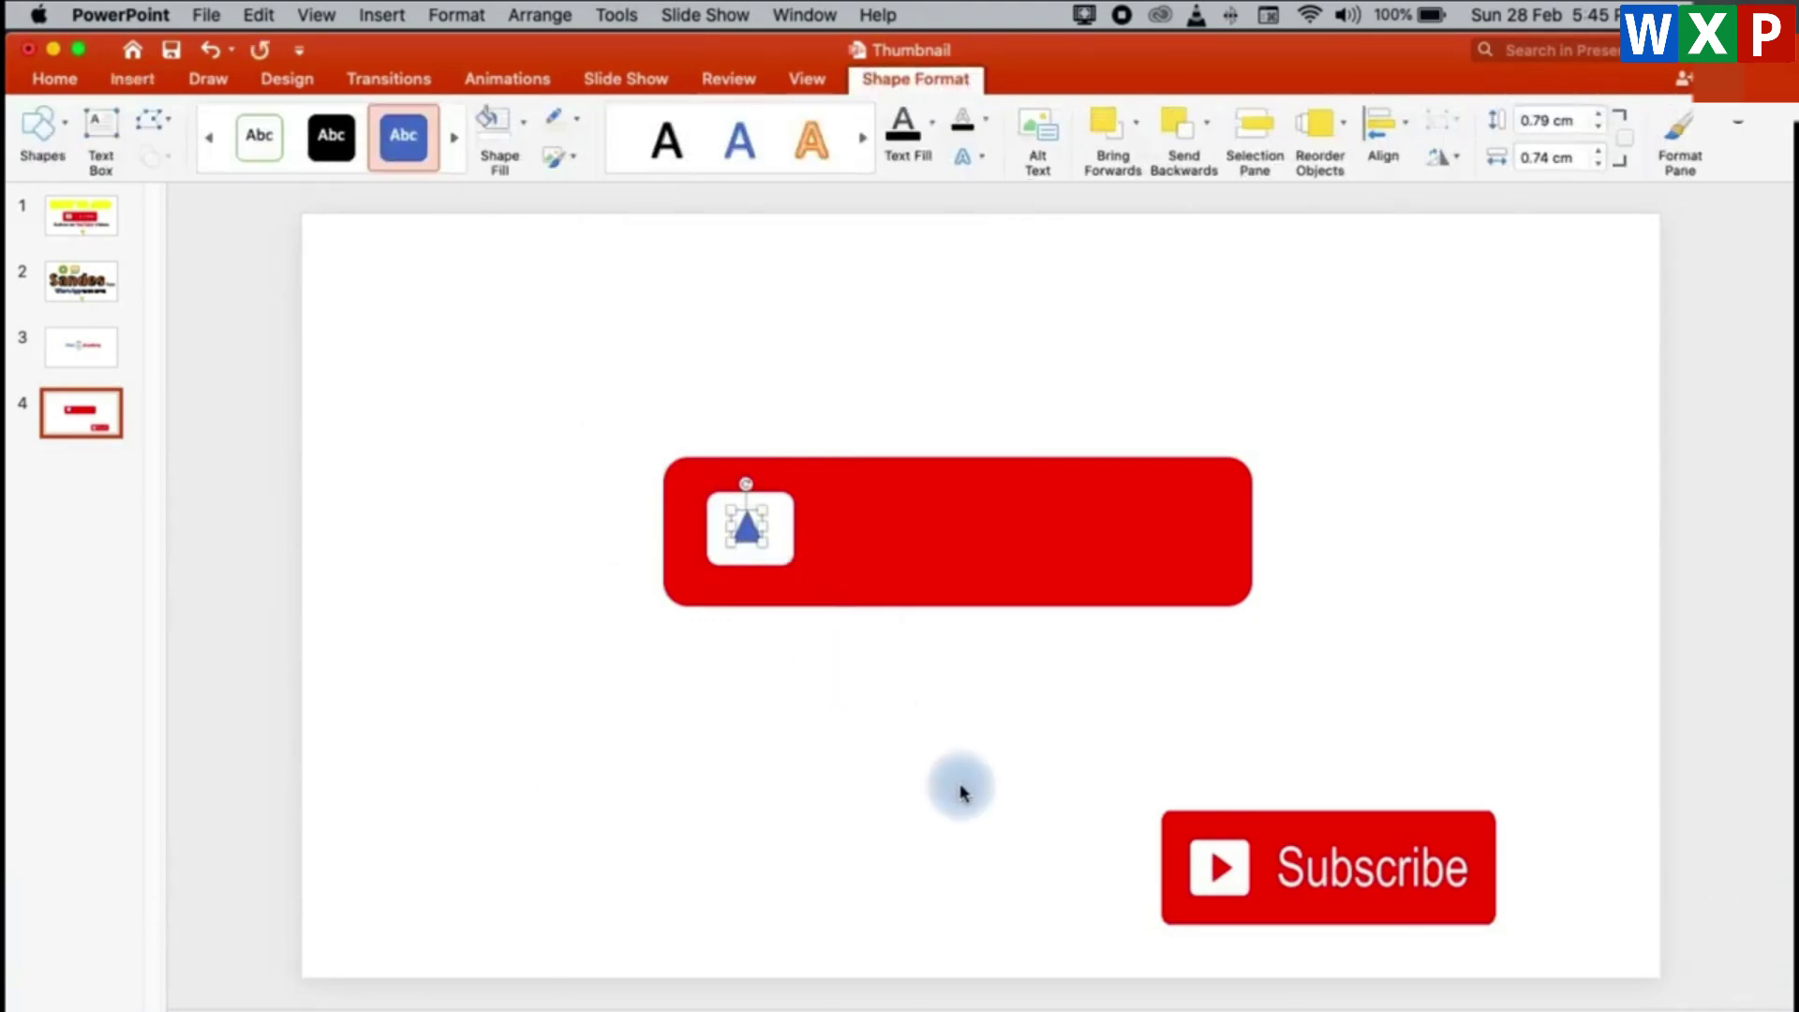
pyautogui.moveTo(741, 483); pyautogui.dragTo(785, 528)
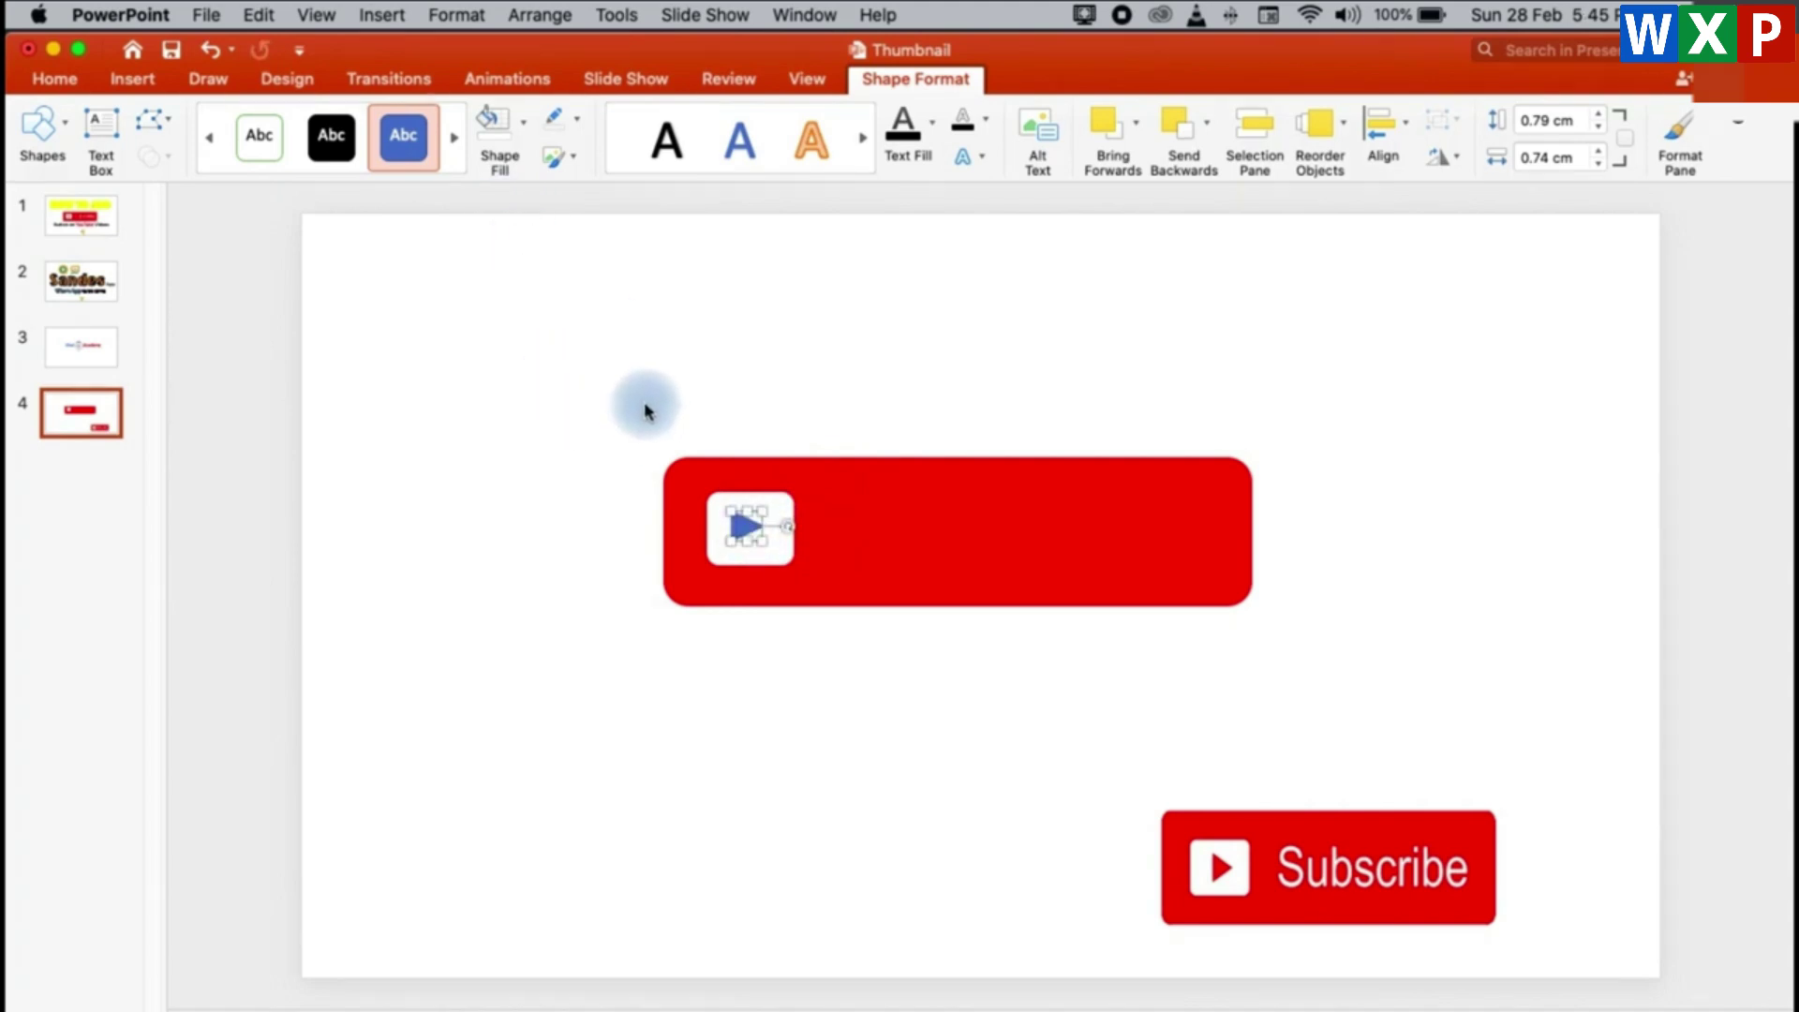
# Fill the triangle with red and remove its outline.
pyautogui.click(523, 128)
pyautogui.click(506, 413)
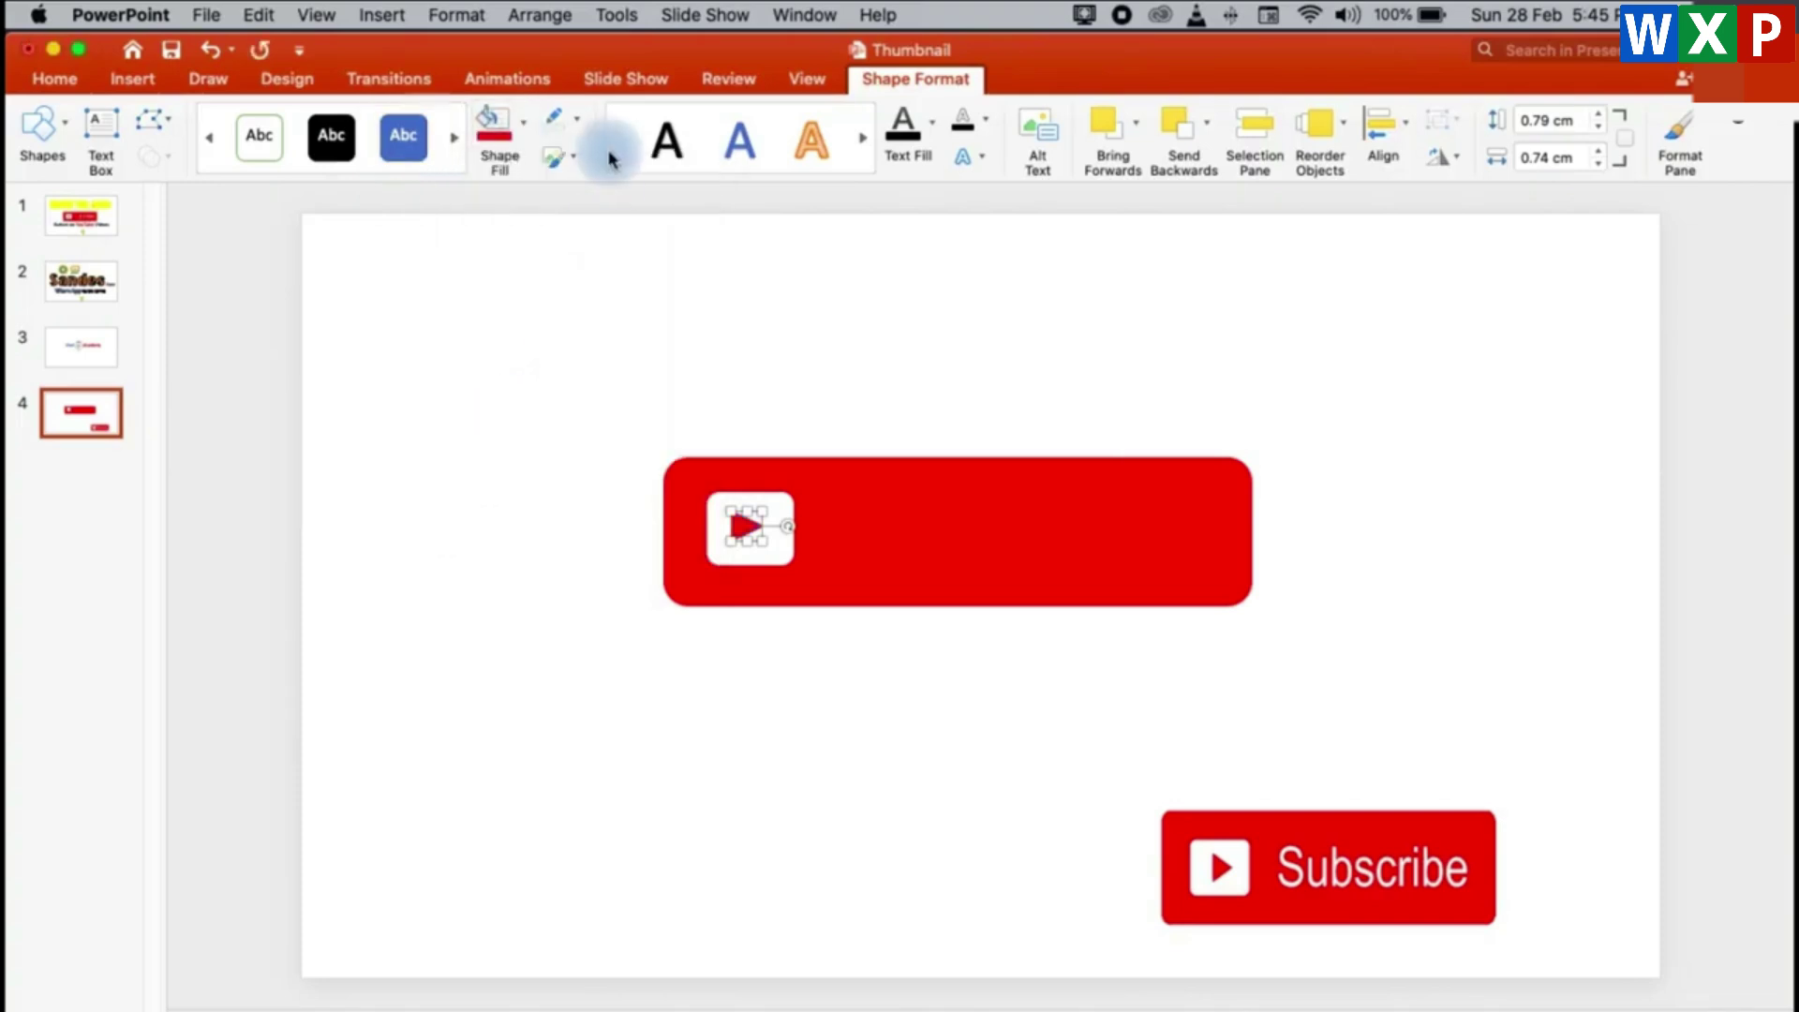
pyautogui.click(574, 116)
pyautogui.click(614, 171)
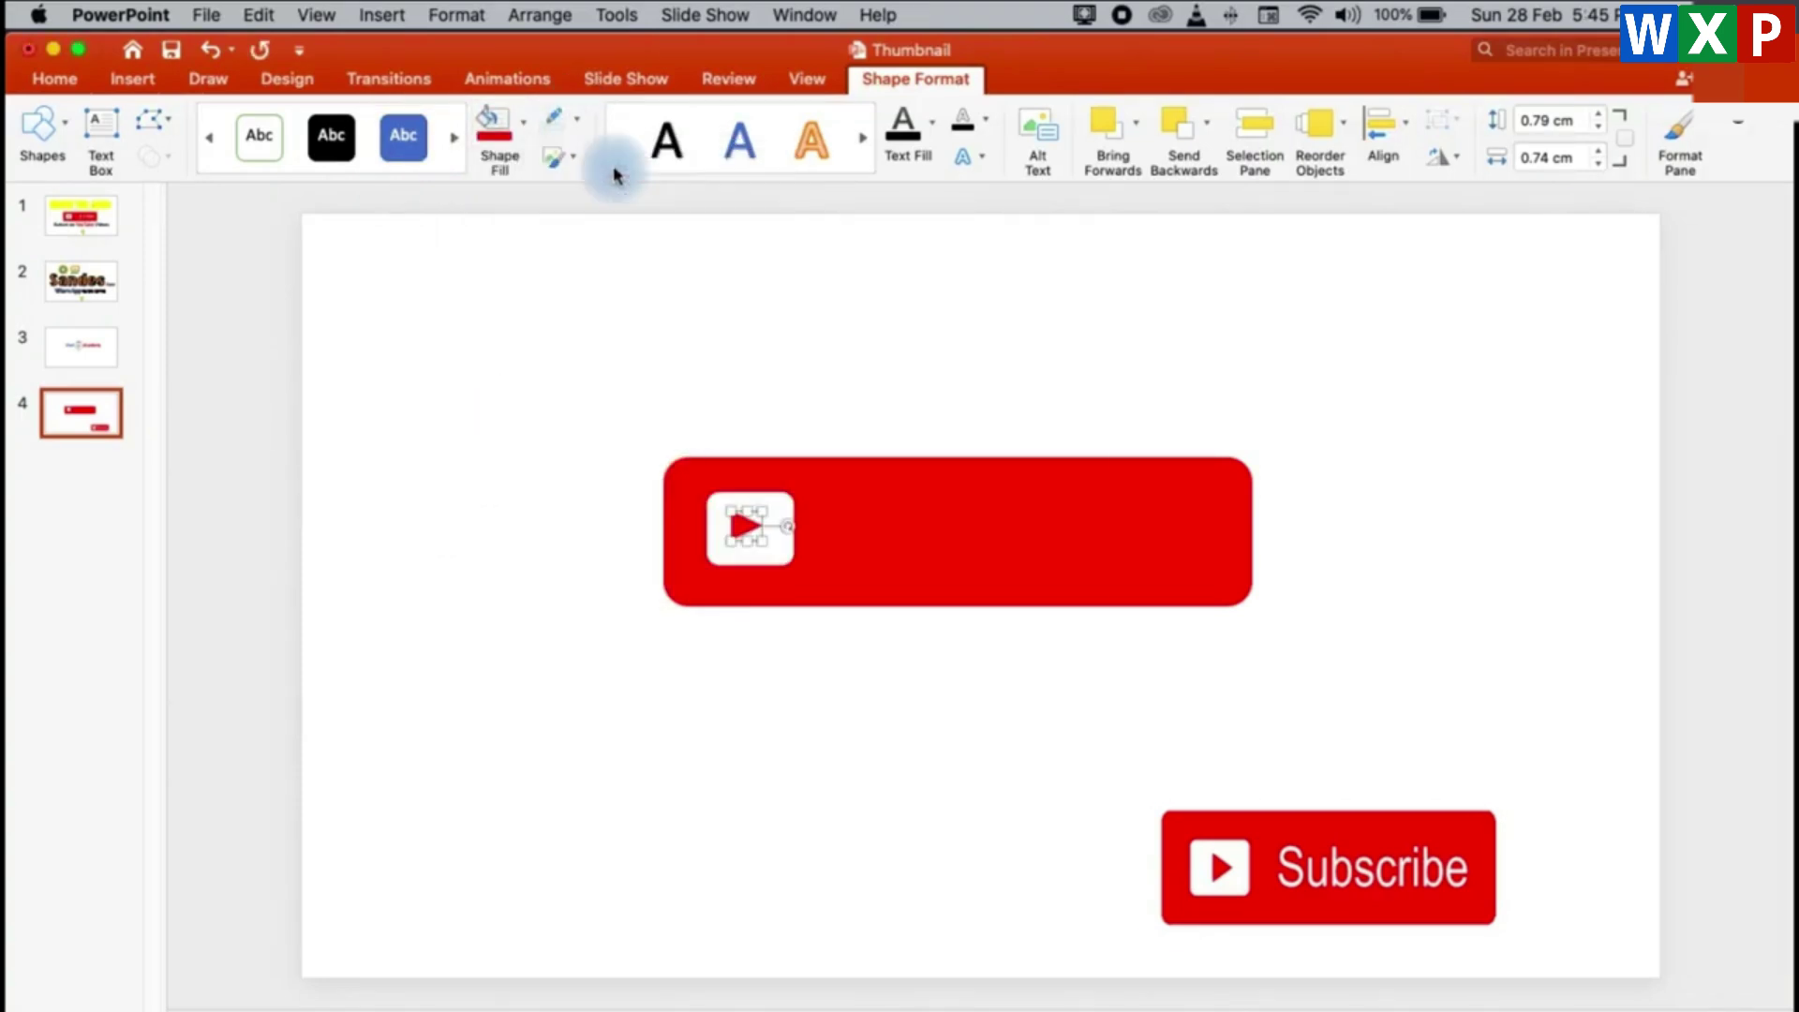
# Resize the play triangle to fit and centre it in the white square.
pyautogui.click(751, 548)
pyautogui.moveTo(749, 546); pyautogui.dragTo(753, 514)
pyautogui.click(753, 356)
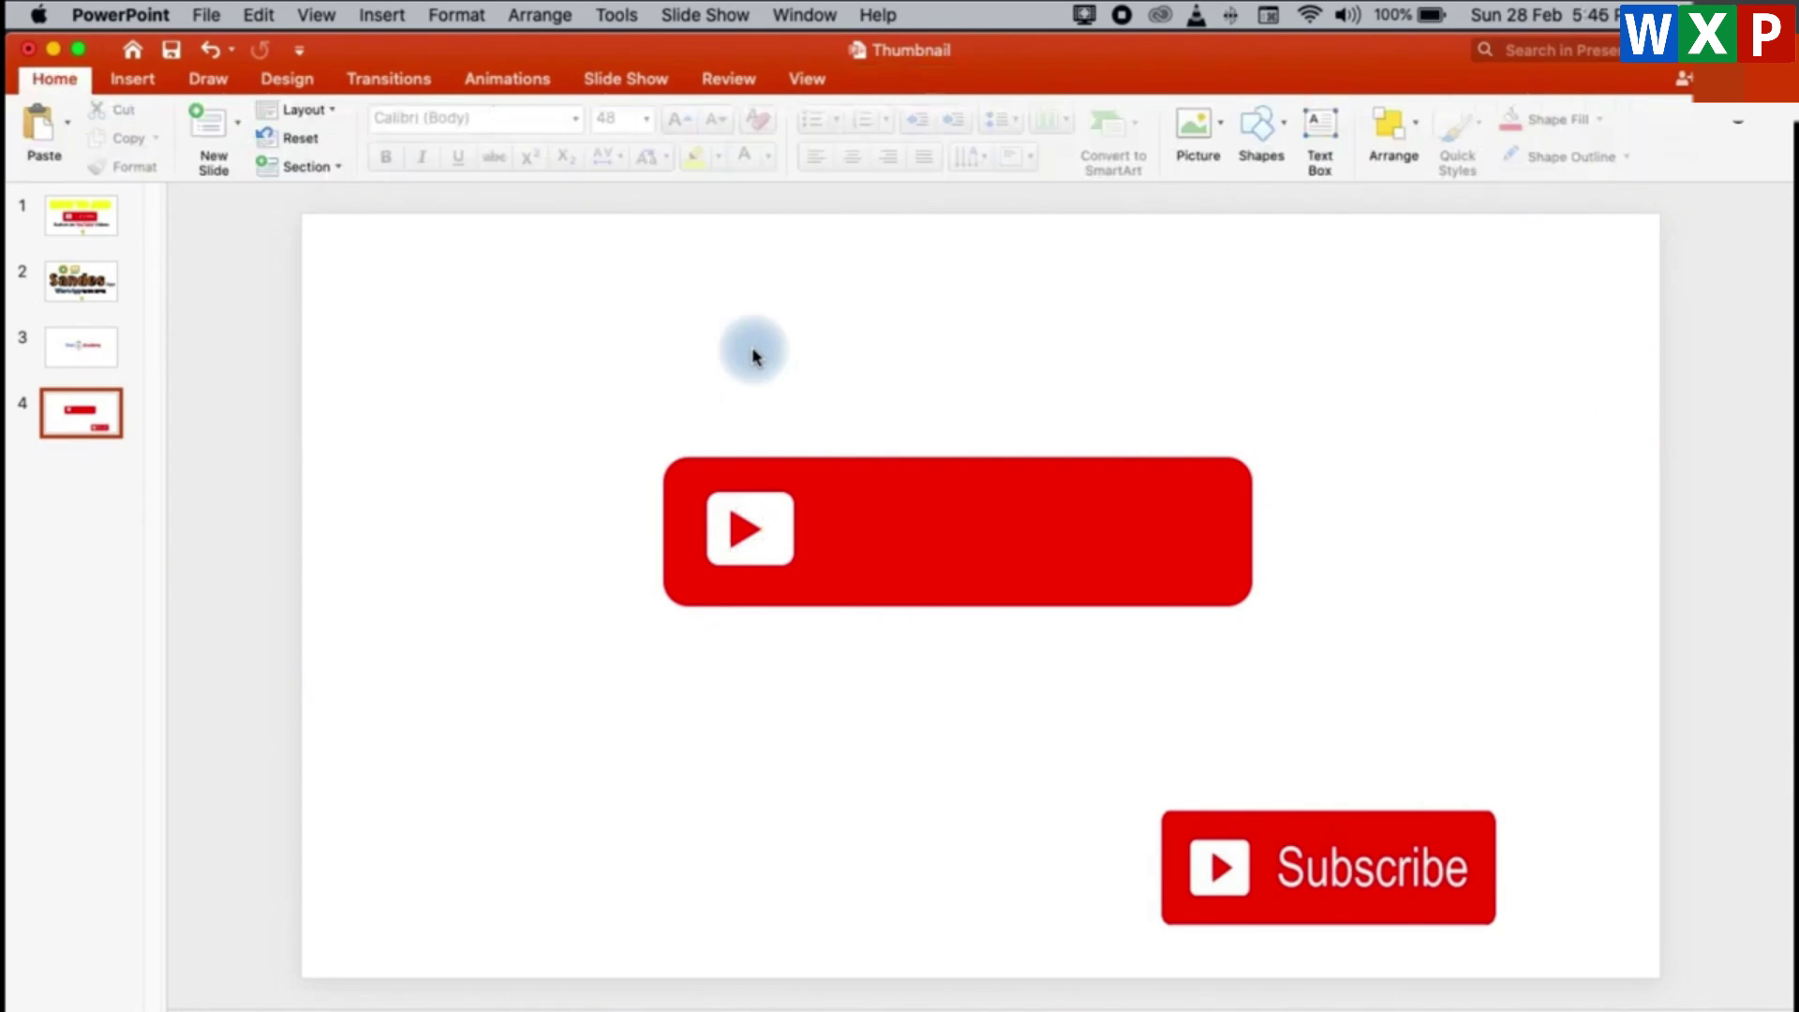
pyautogui.click(751, 547)
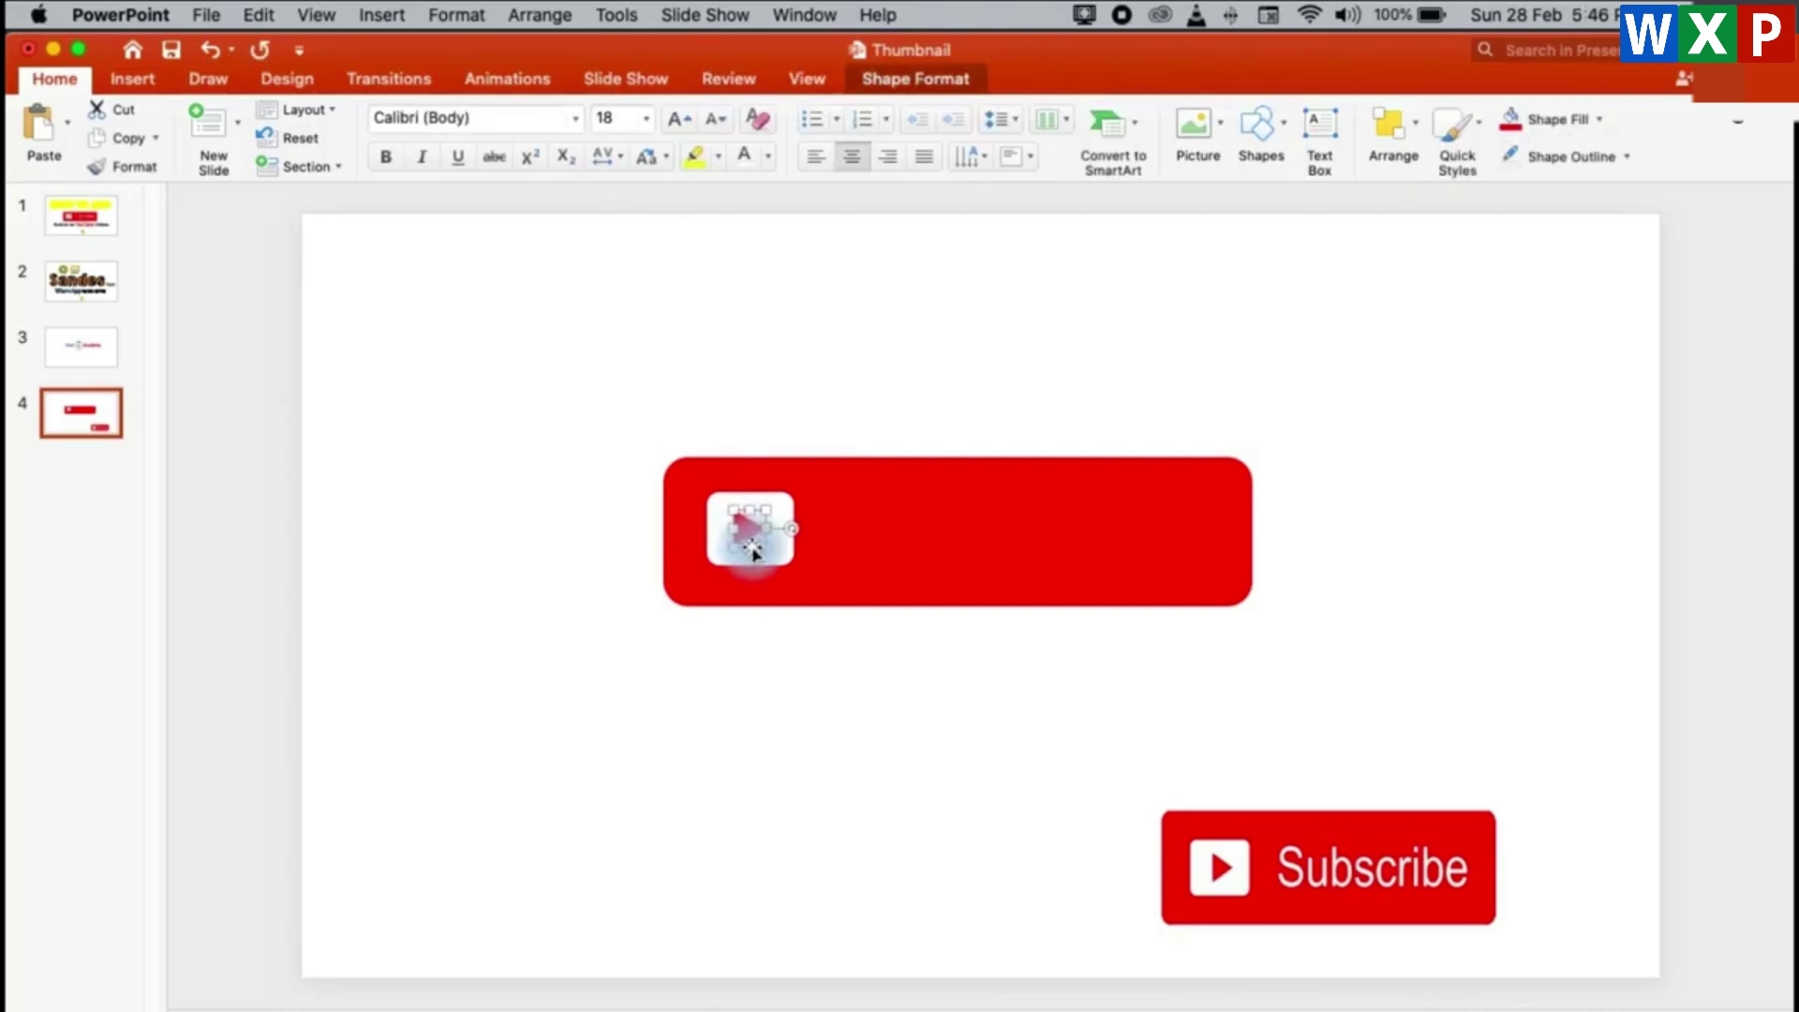
pyautogui.moveTo(752, 551); pyautogui.dragTo(750, 549)
pyautogui.click(819, 337)
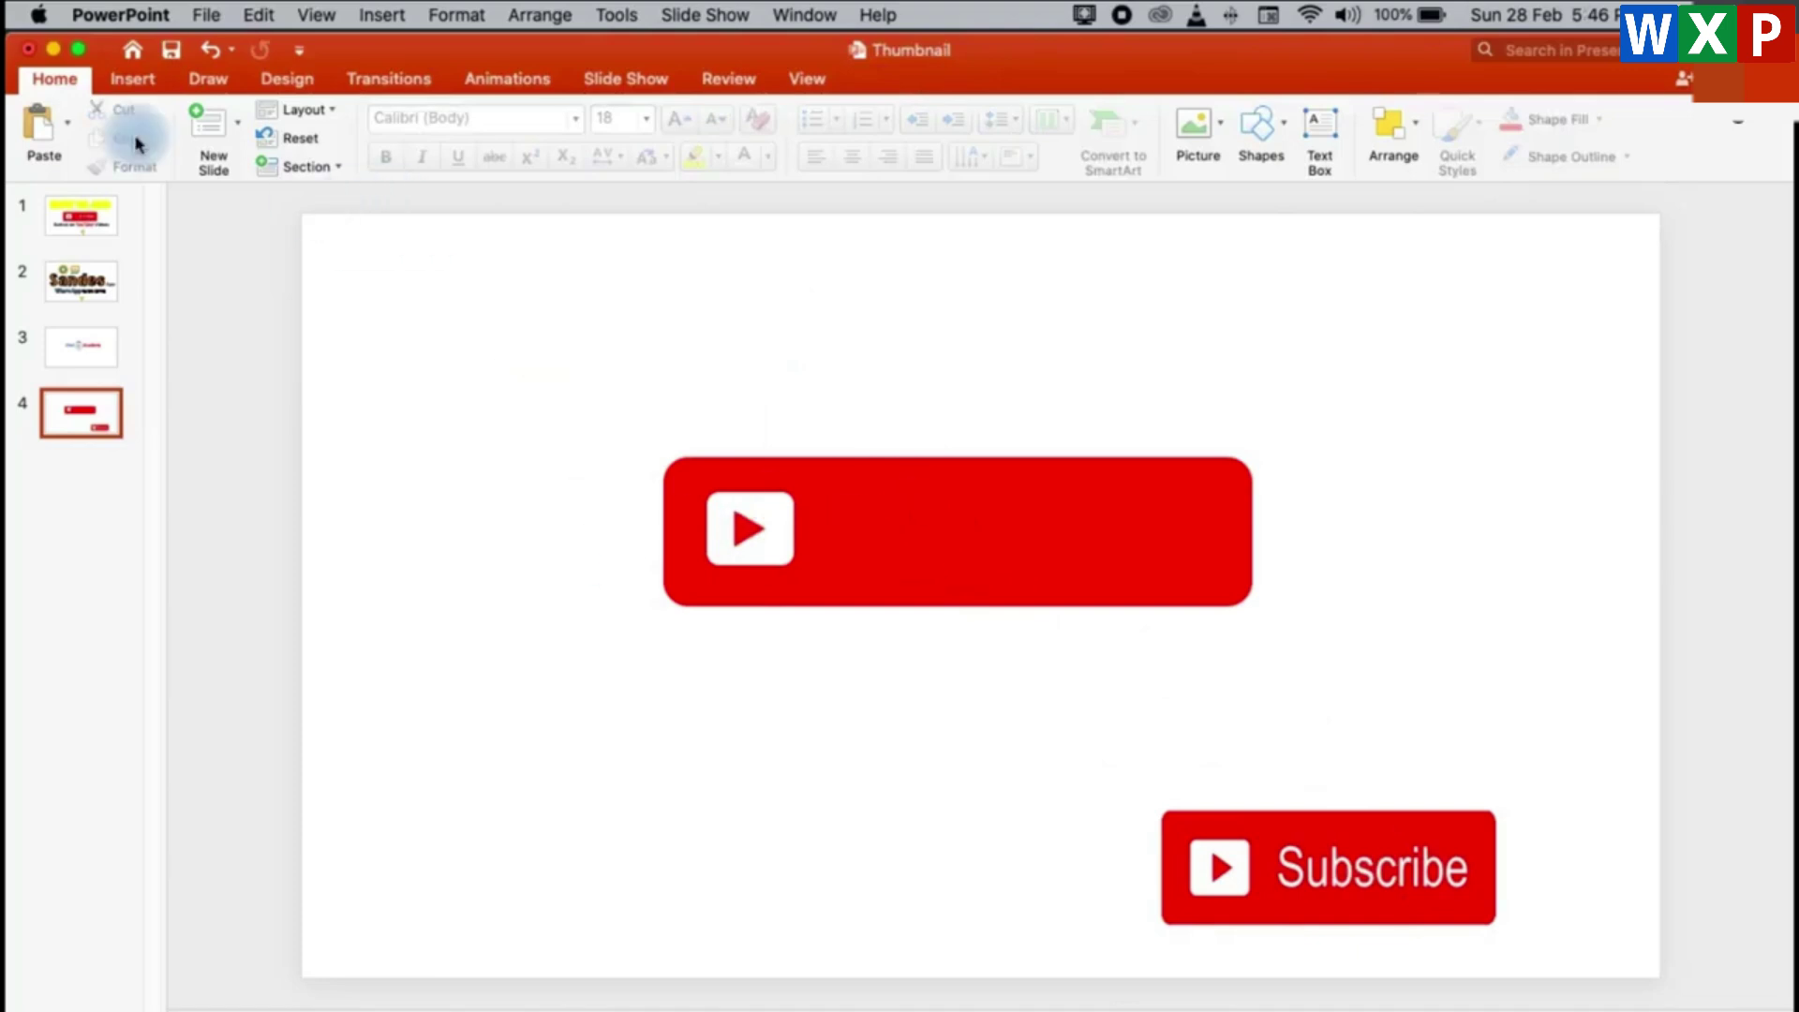
pyautogui.click(128, 81)
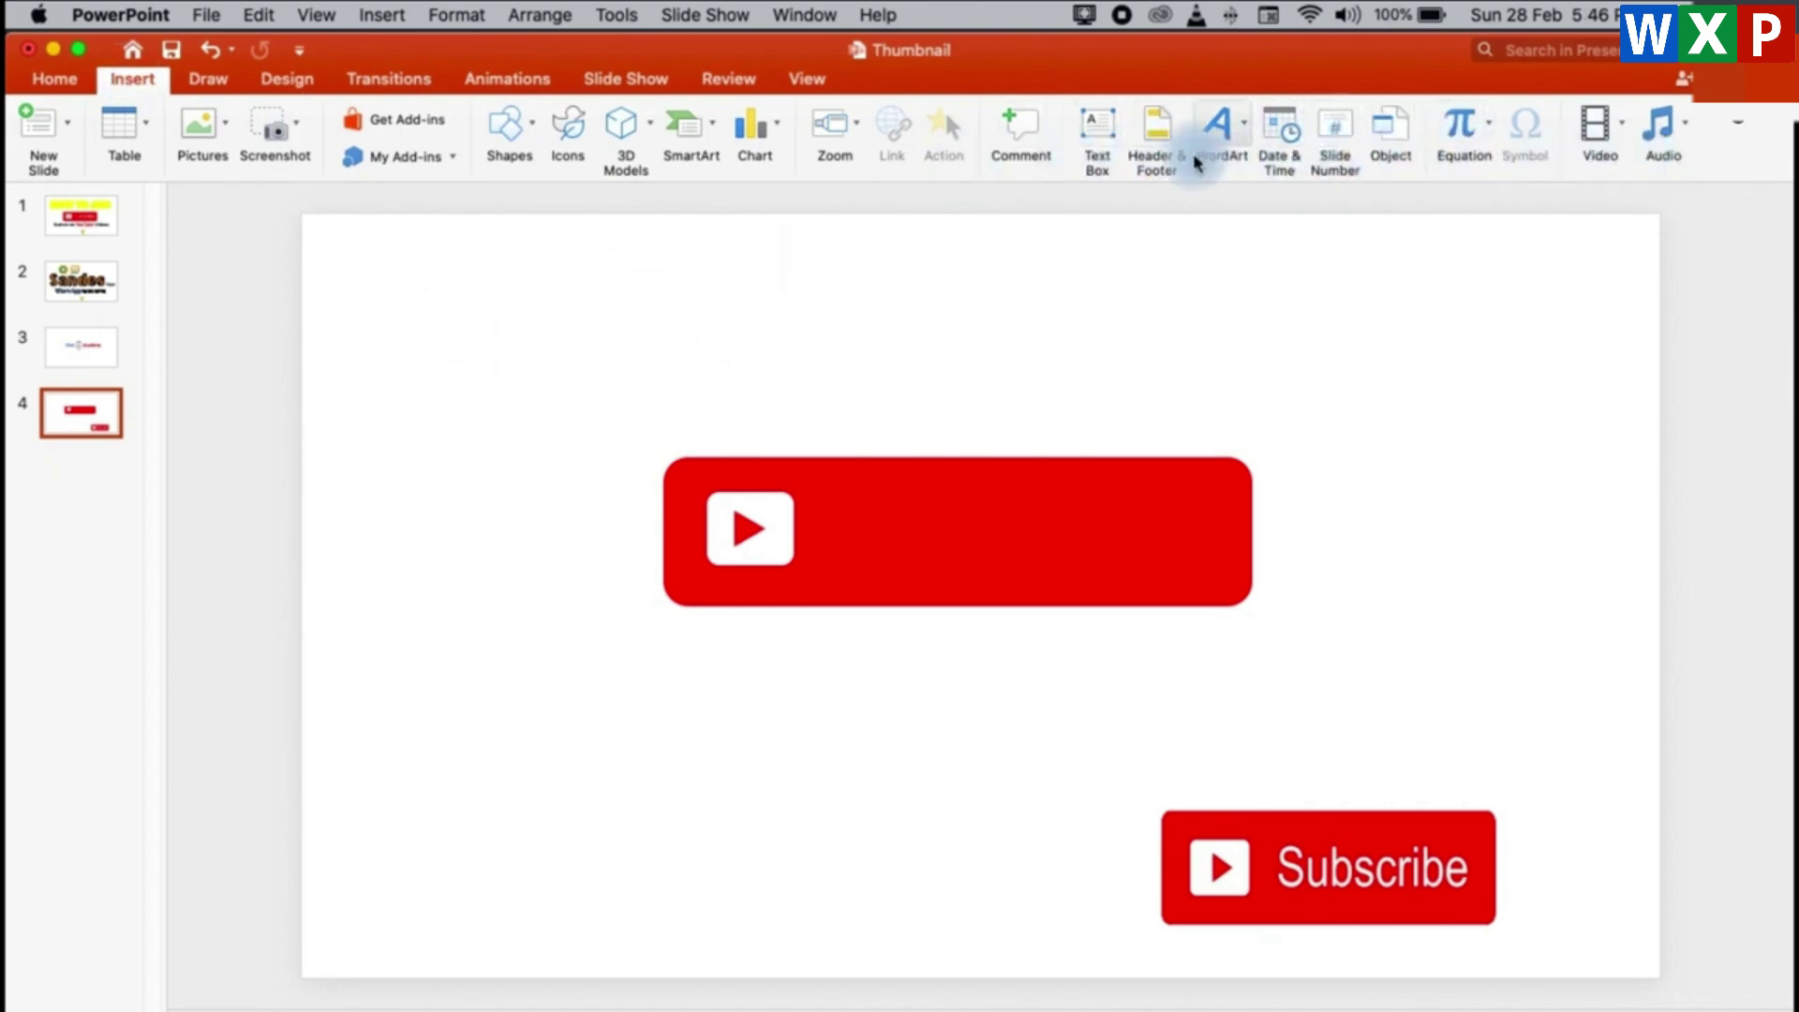
# Create a text box reading 'Subscribe' and drag it onto the red bar beside the play icon.
pyautogui.click(1107, 141)
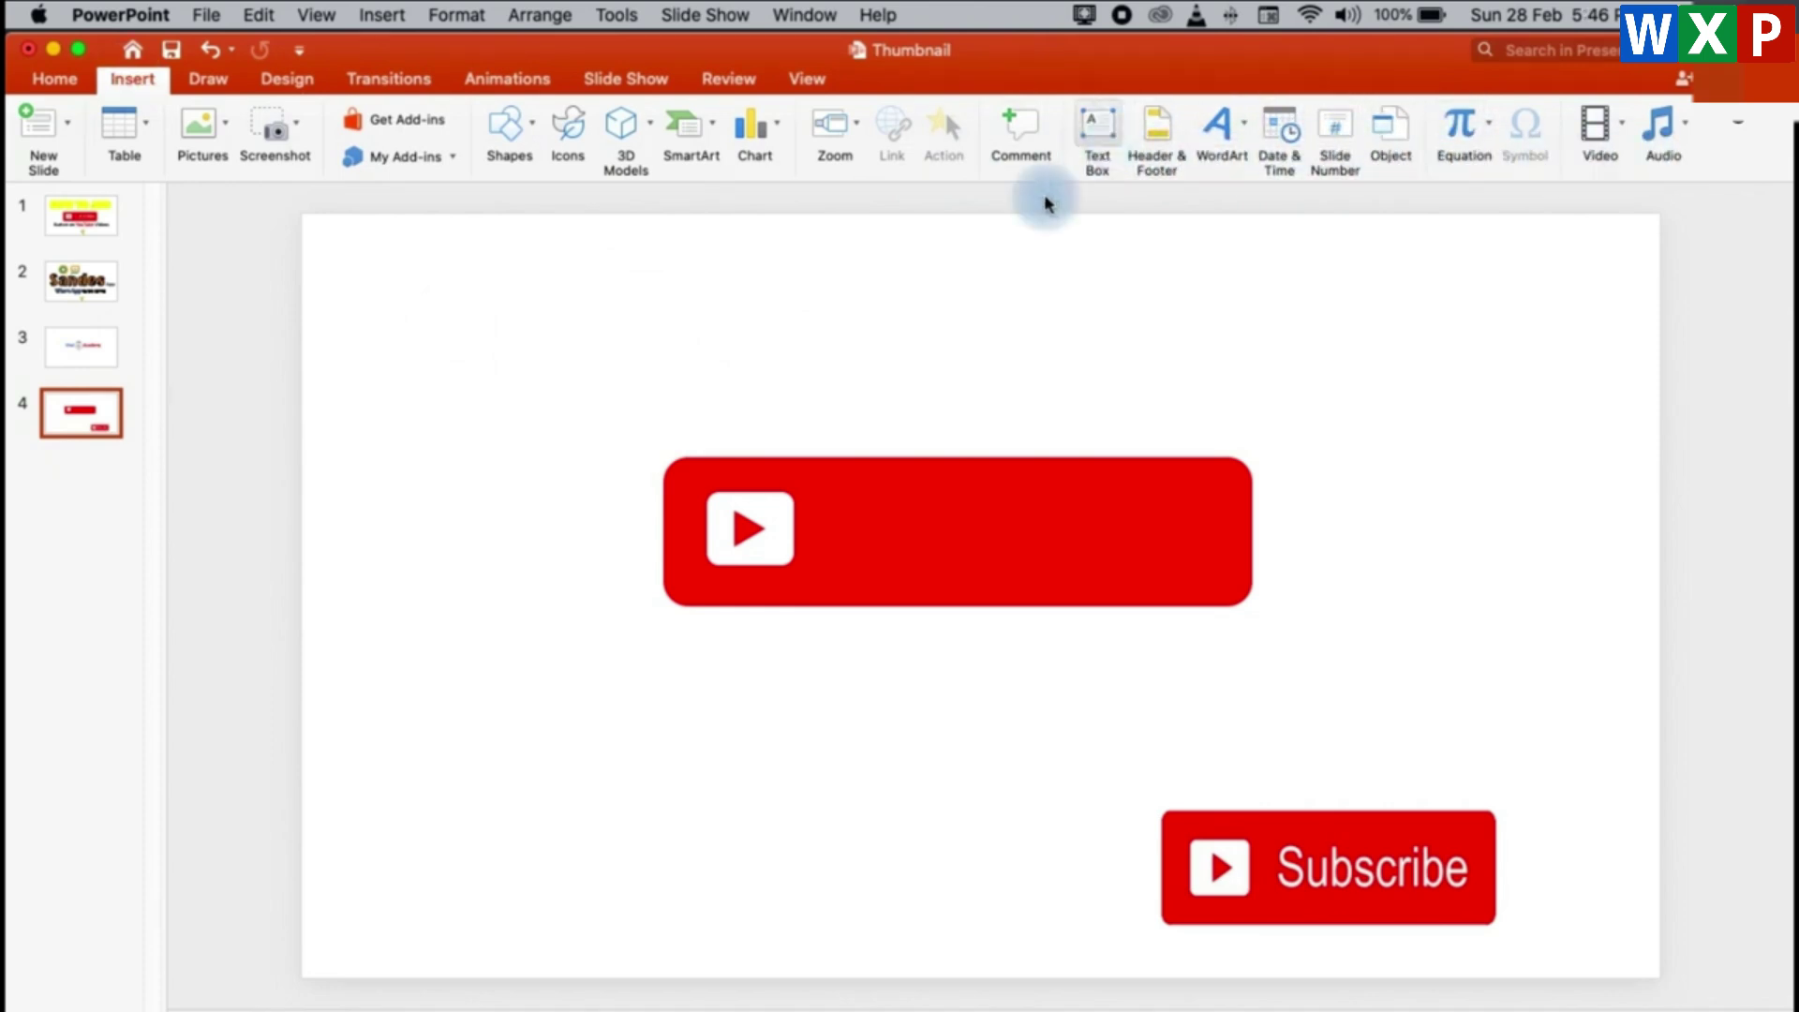
pyautogui.click(687, 325)
pyautogui.write('Subscribe')
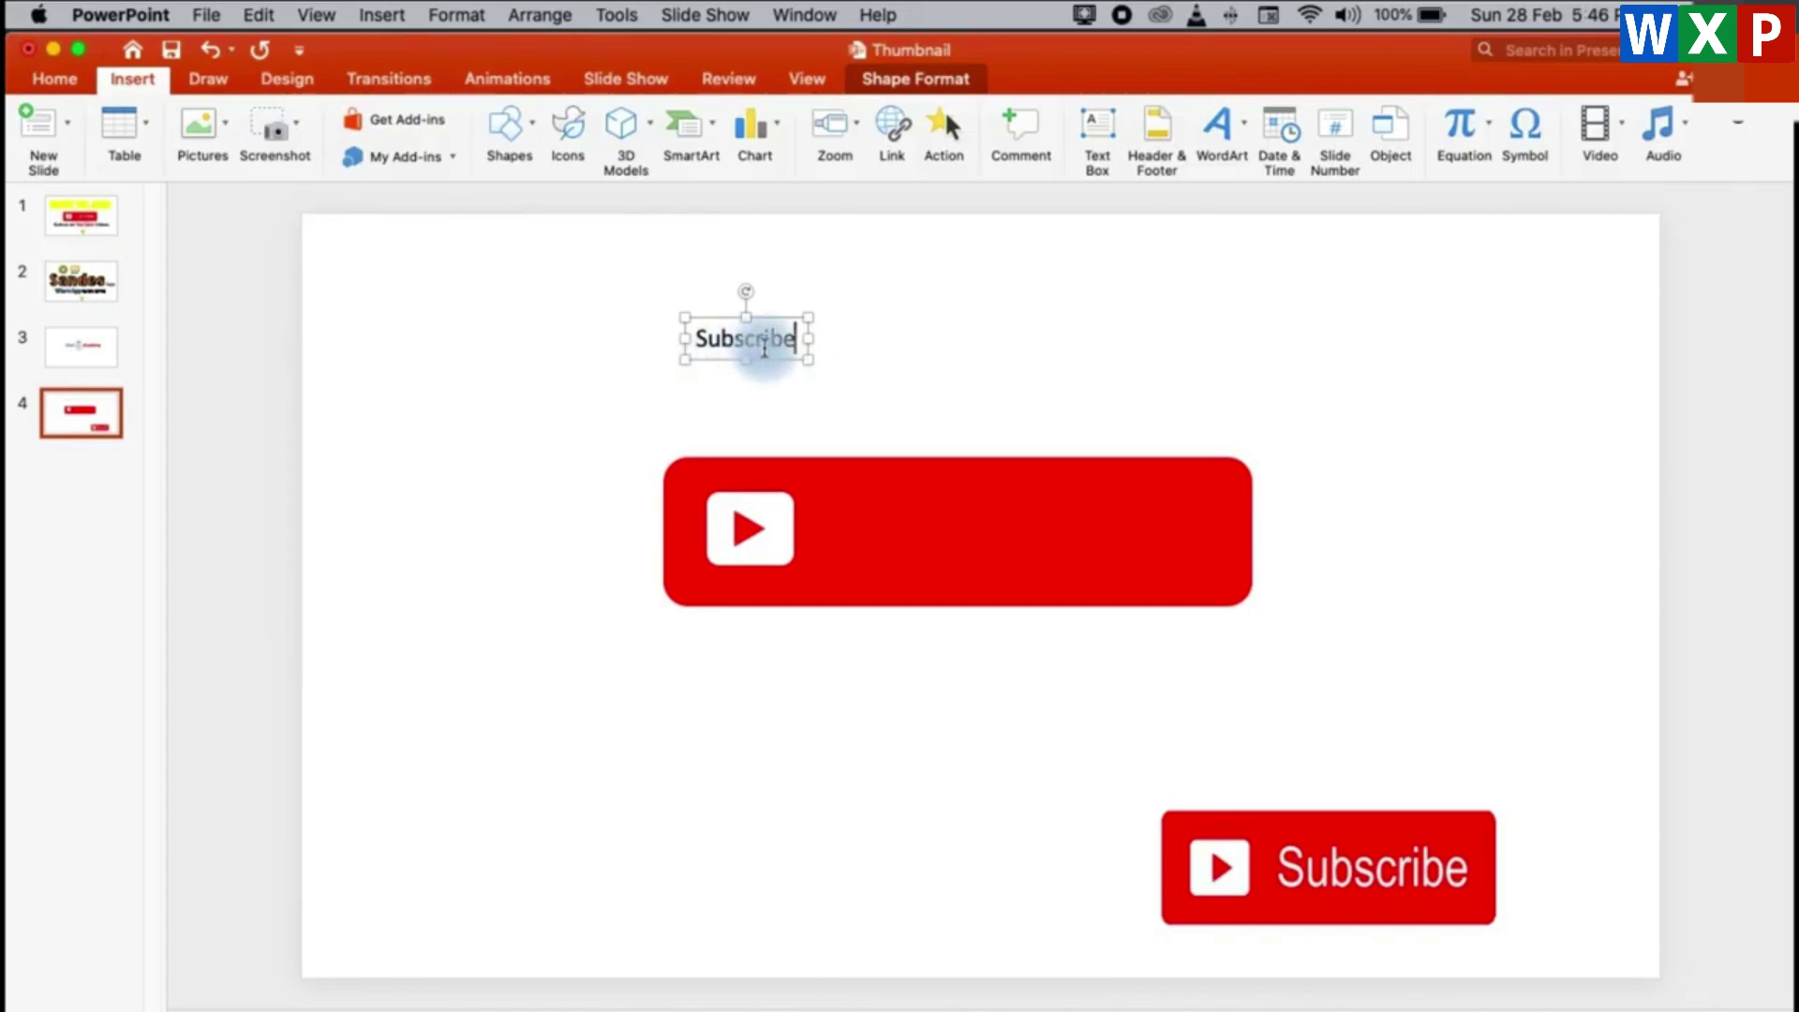
pyautogui.moveTo(782, 319)
pyautogui.mouseDown()
pyautogui.moveTo(891, 413)
pyautogui.moveTo(914, 510)
pyautogui.mouseUp()
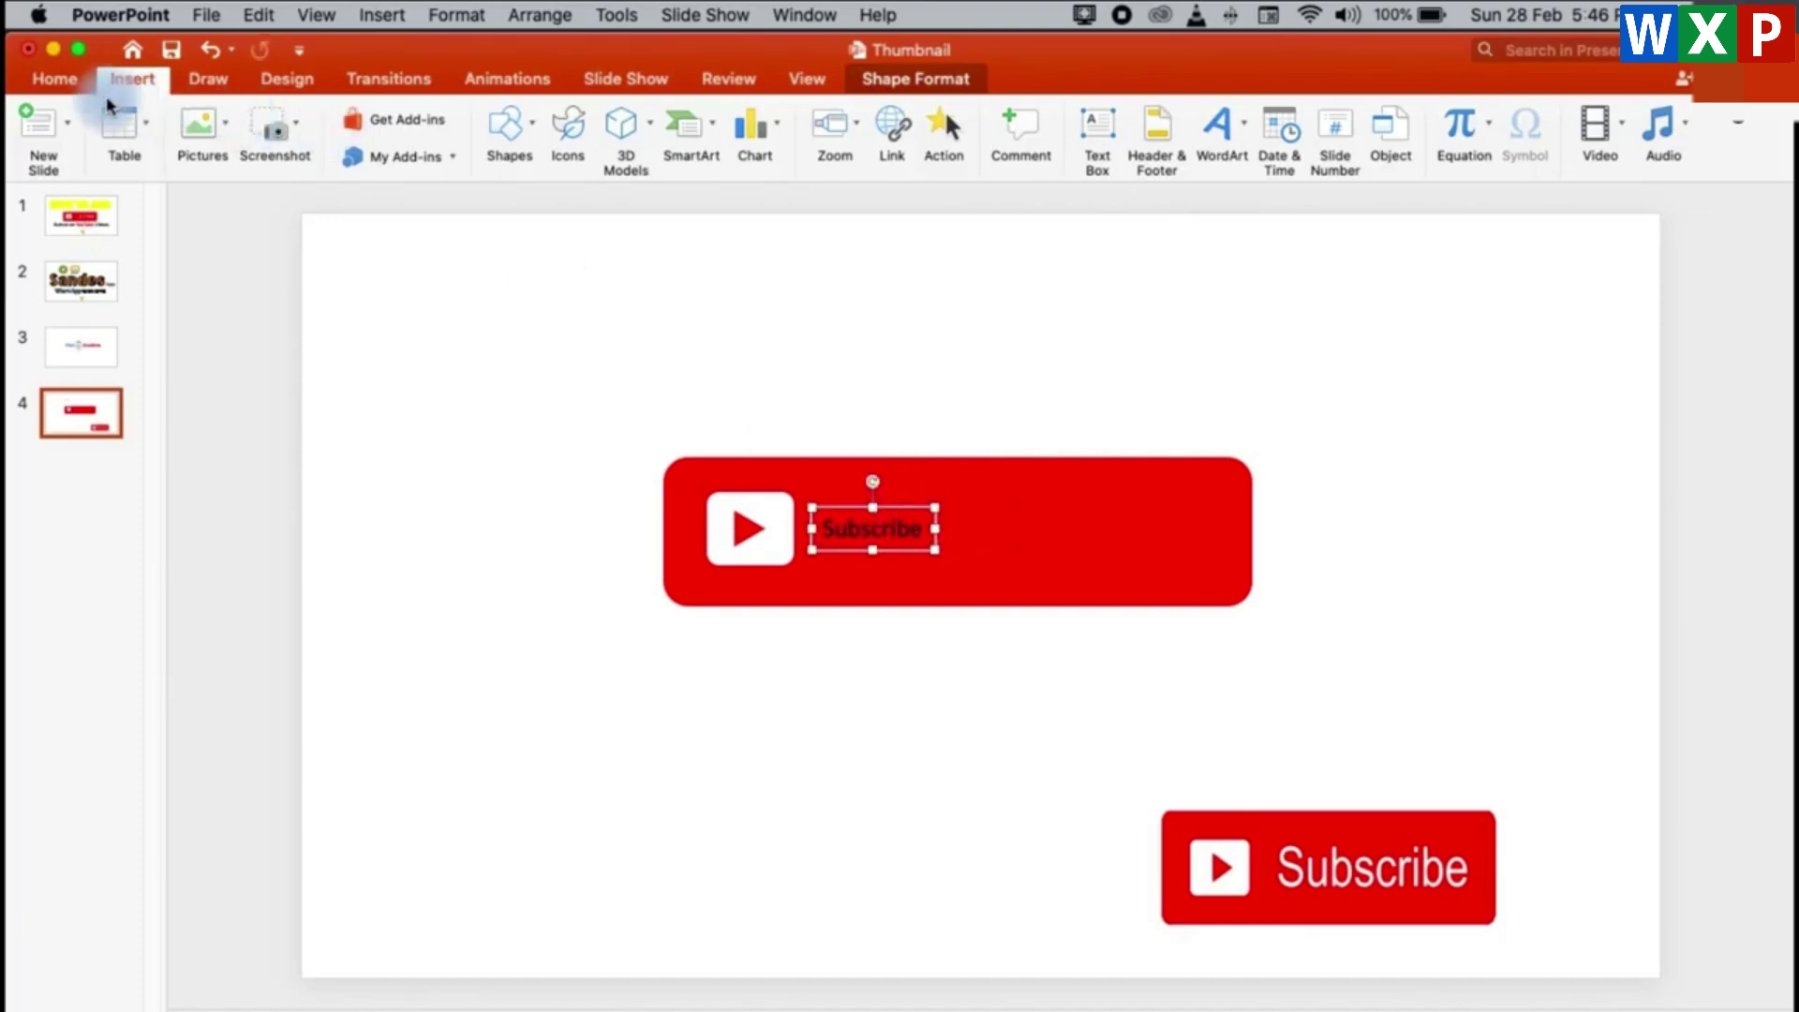
pyautogui.click(65, 83)
# Enlarge the Subscribe text to 44 pt and line it up beside the play icon.
pyautogui.click(678, 127)
pyautogui.click(678, 126)
pyautogui.click(678, 127)
pyautogui.click(679, 126)
pyautogui.click(679, 126)
pyautogui.click(678, 127)
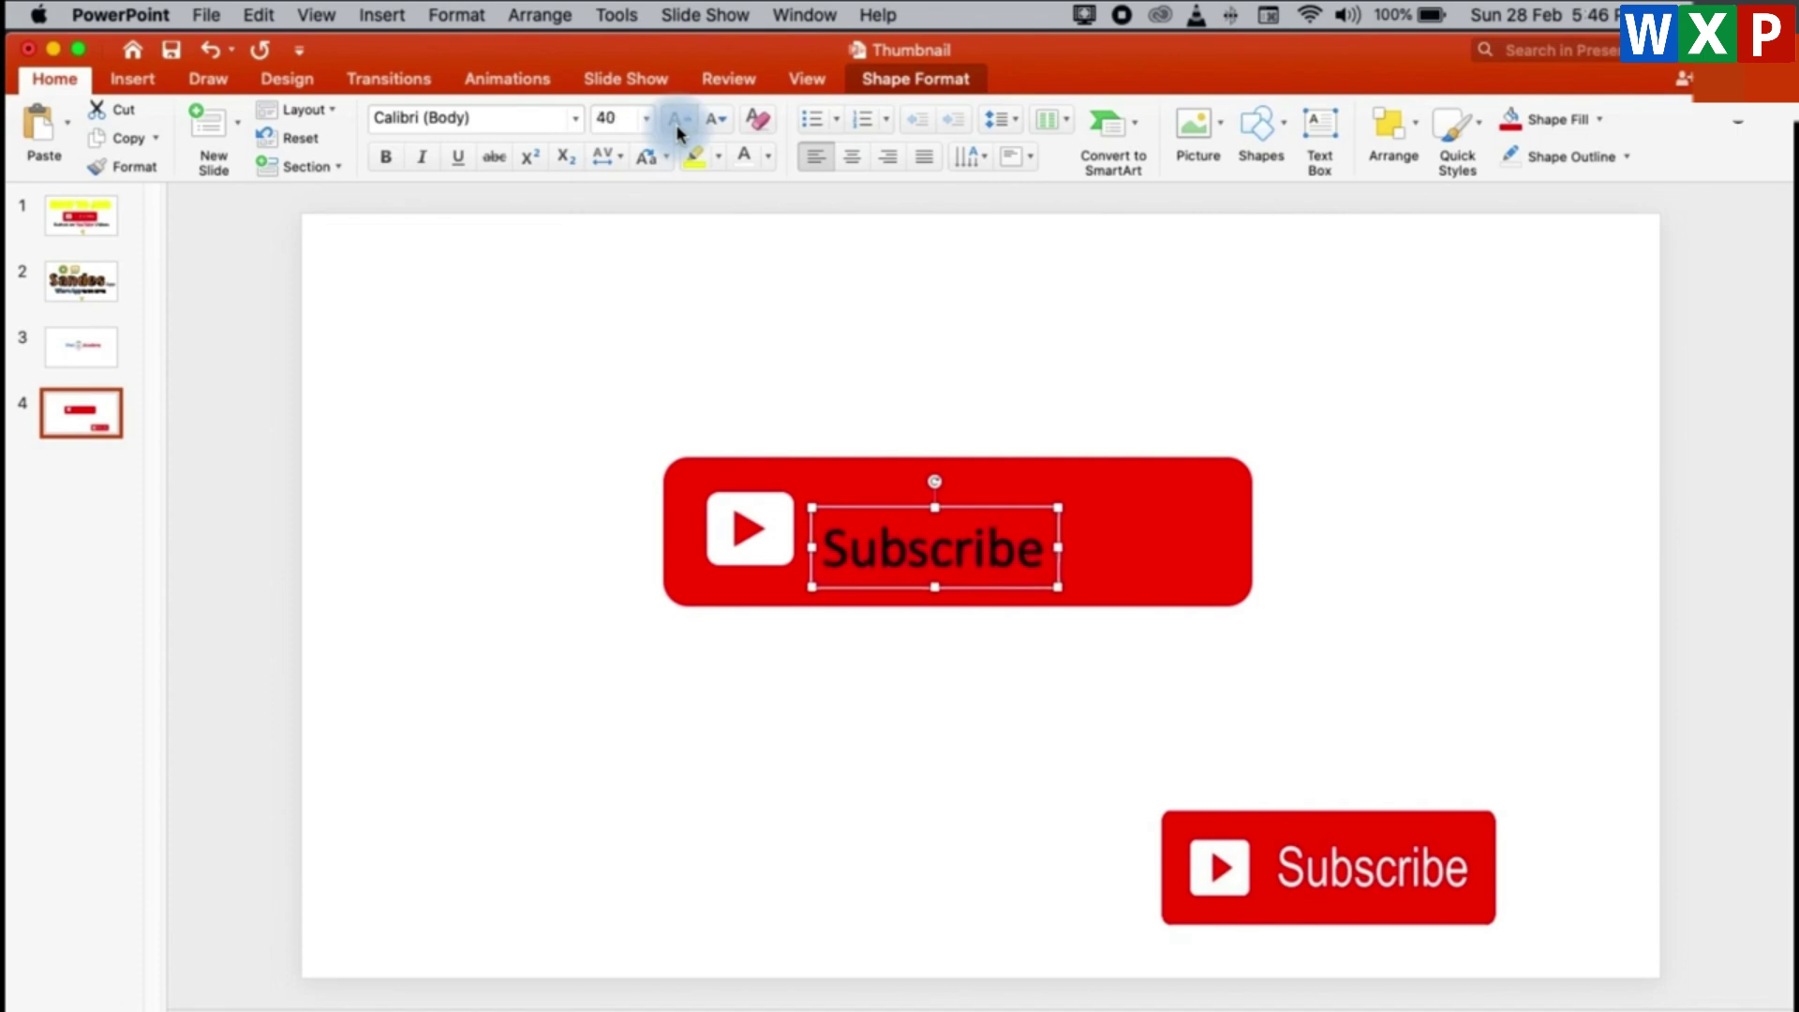
pyautogui.click(678, 126)
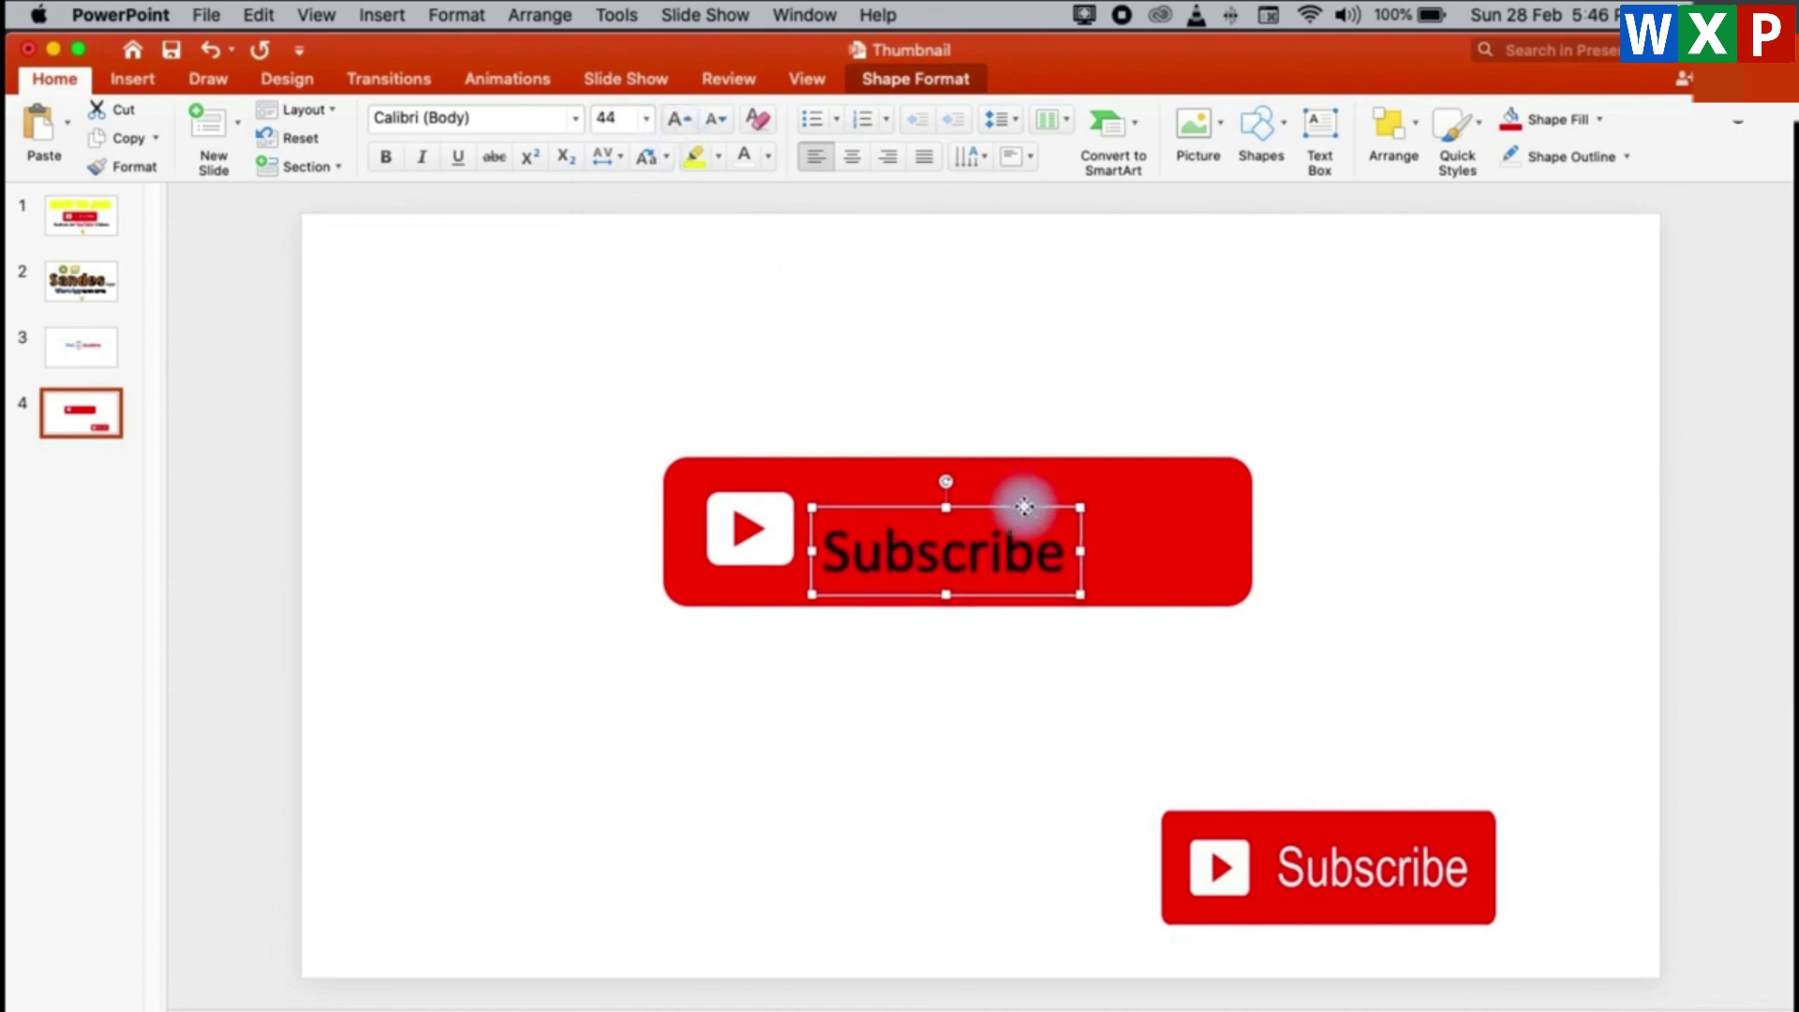
pyautogui.moveTo(1025, 507); pyautogui.dragTo(1031, 485)
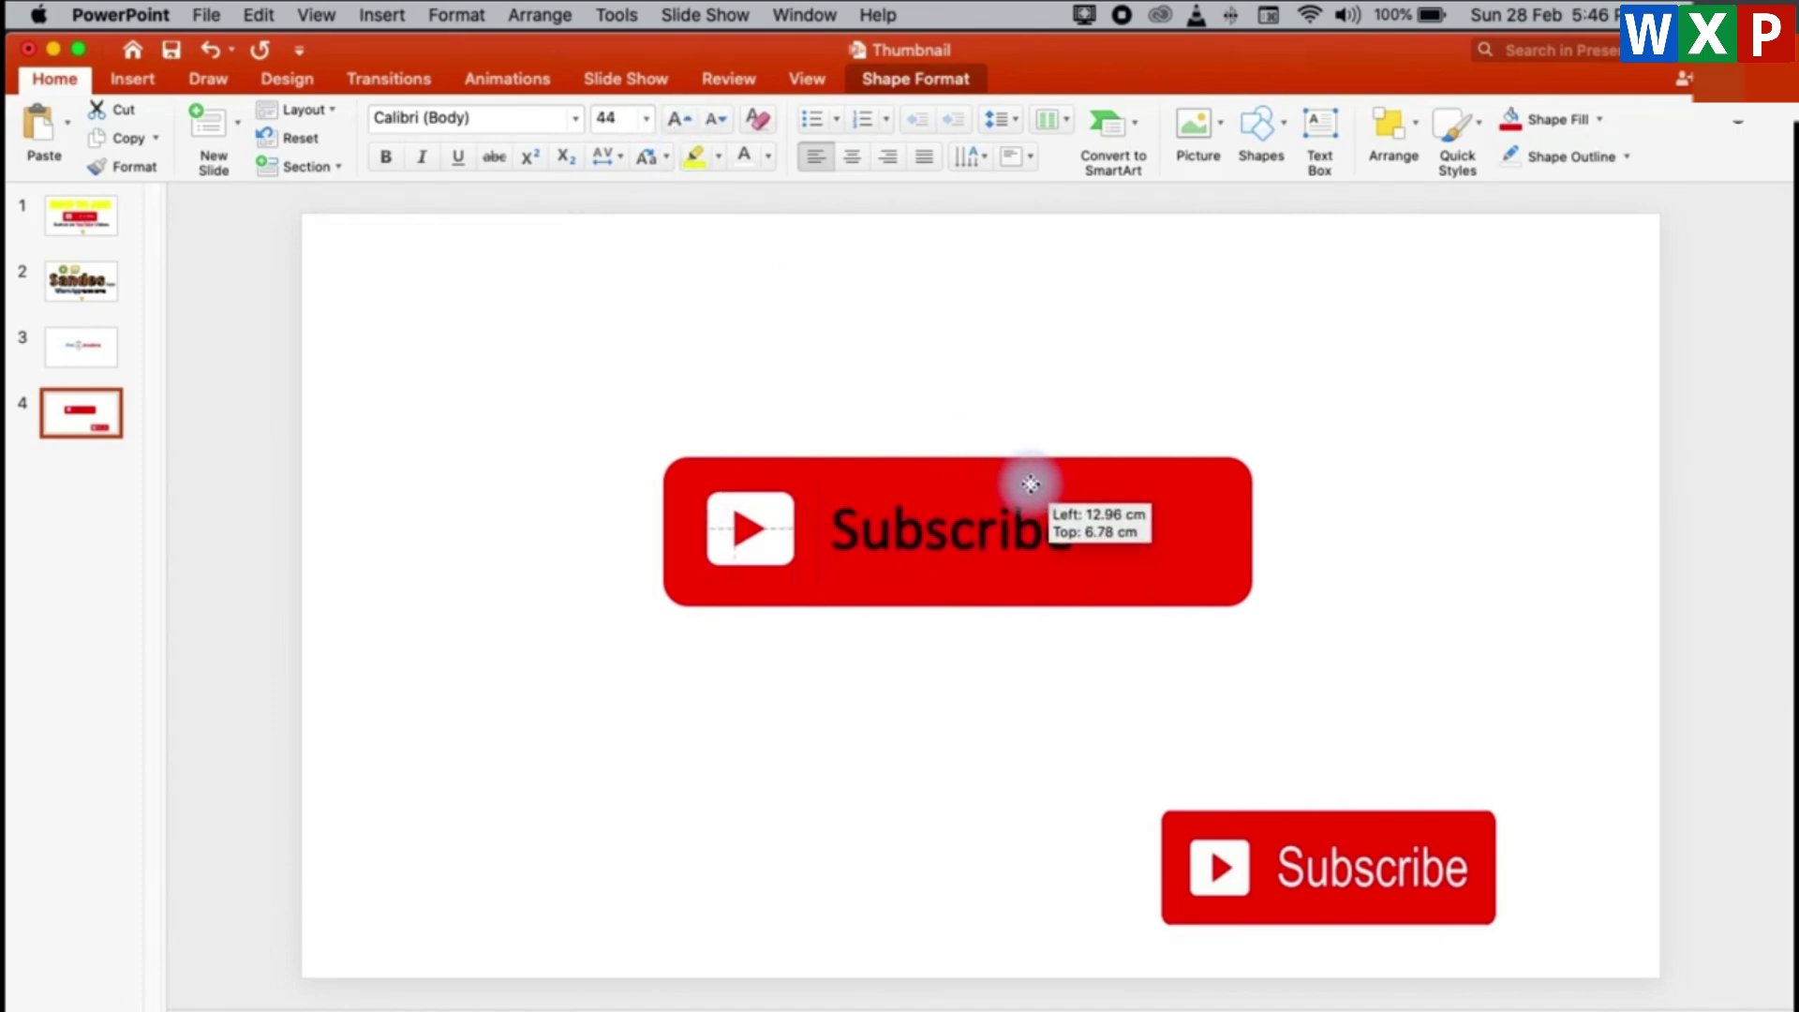
pyautogui.moveTo(1031, 485); pyautogui.dragTo(1031, 484)
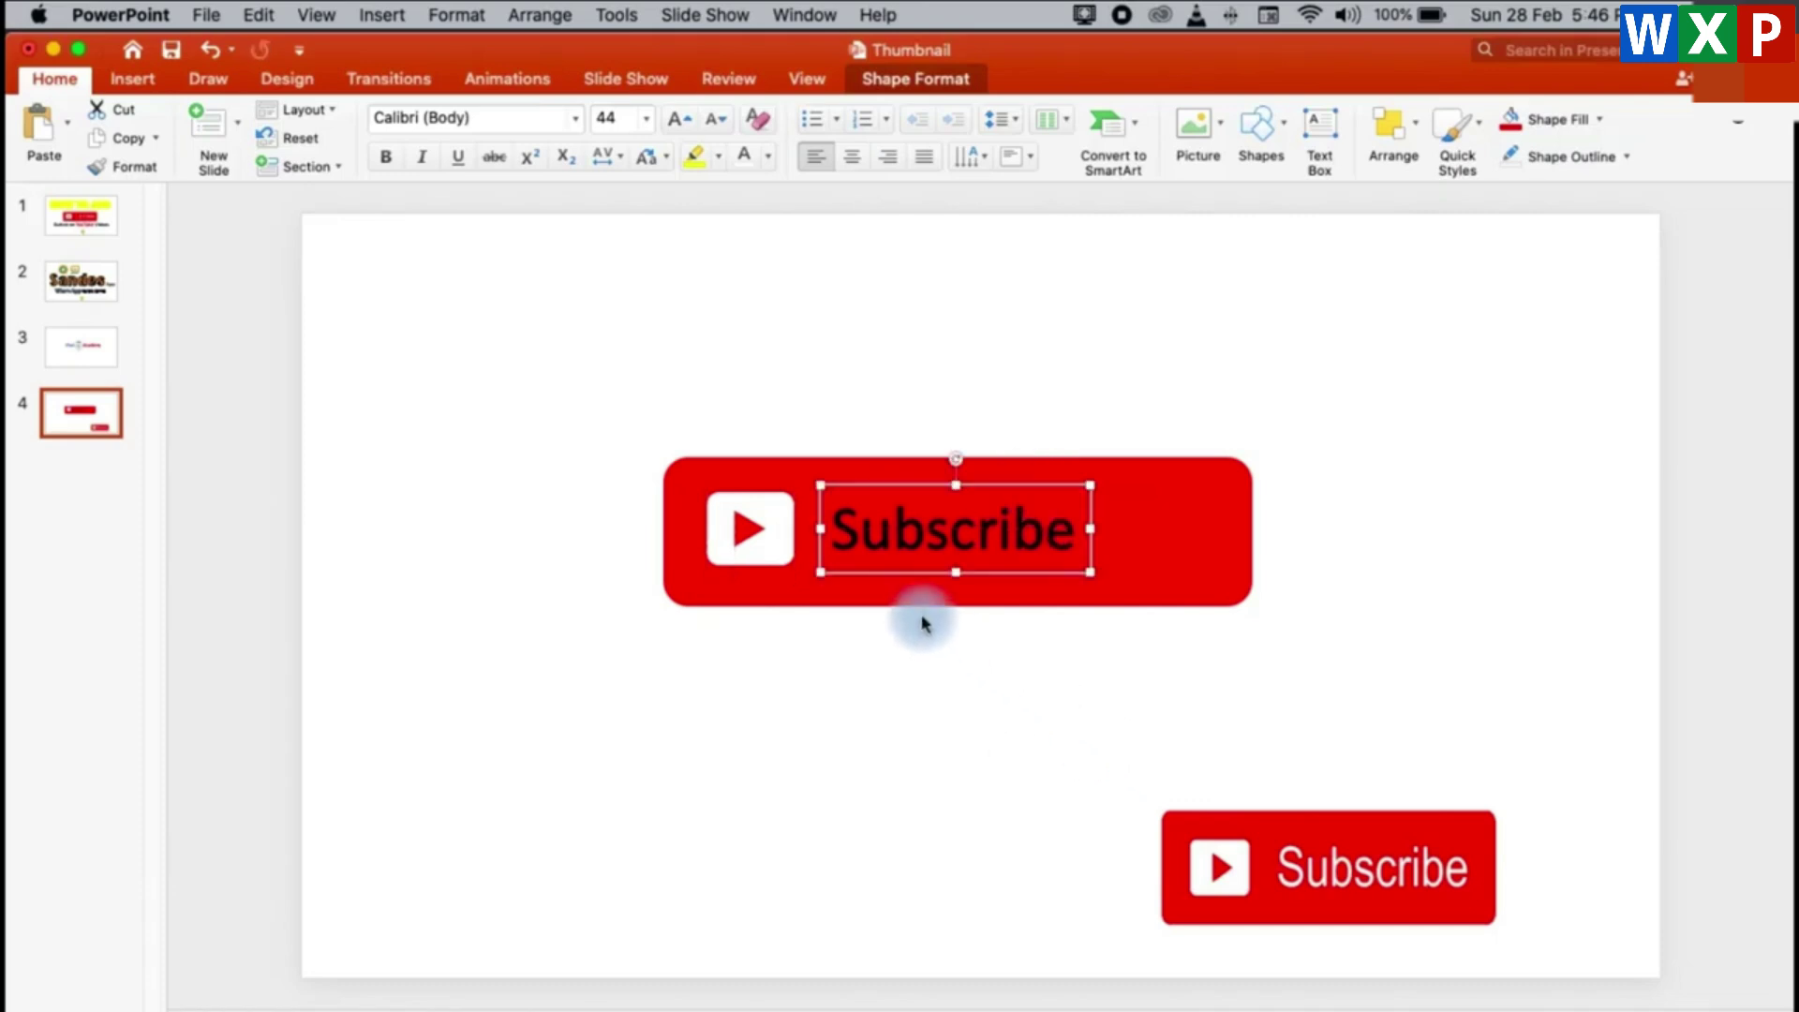
# Make the Subscribe text white and narrow the red bar to about 11.18 × 3.72 cm.
pyautogui.click(744, 154)
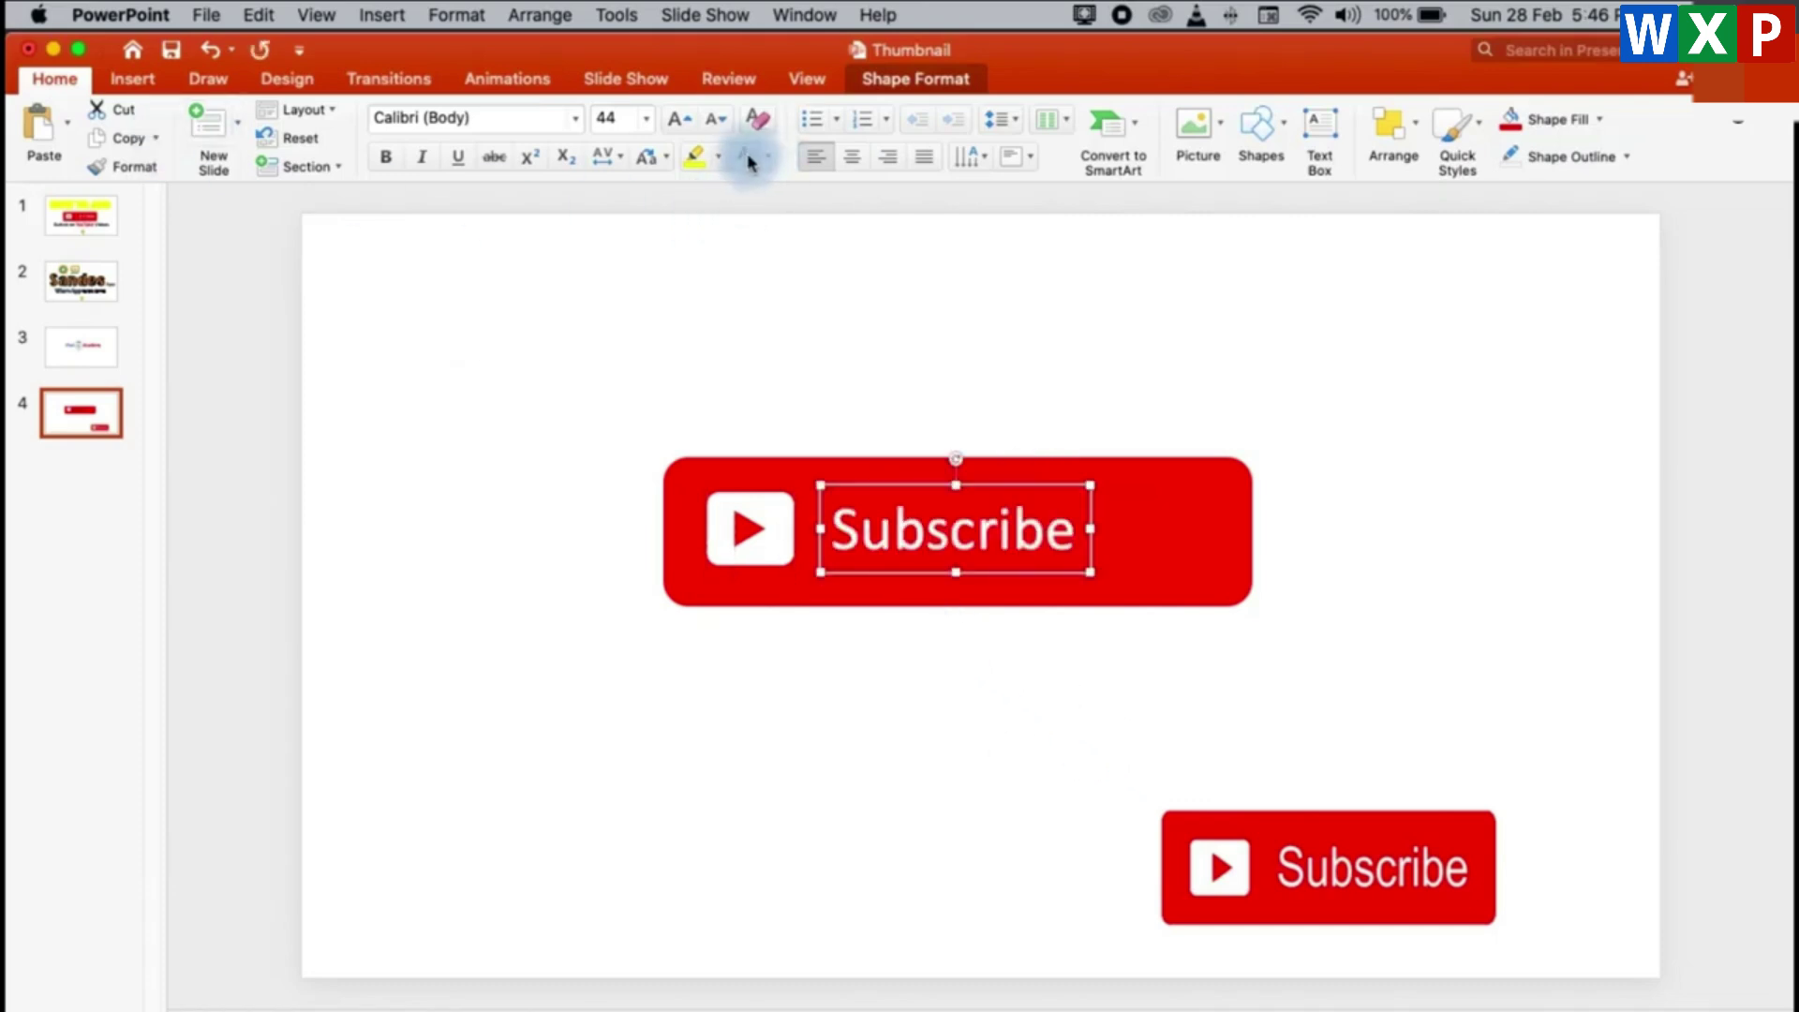
pyautogui.click(1207, 363)
pyautogui.click(1154, 538)
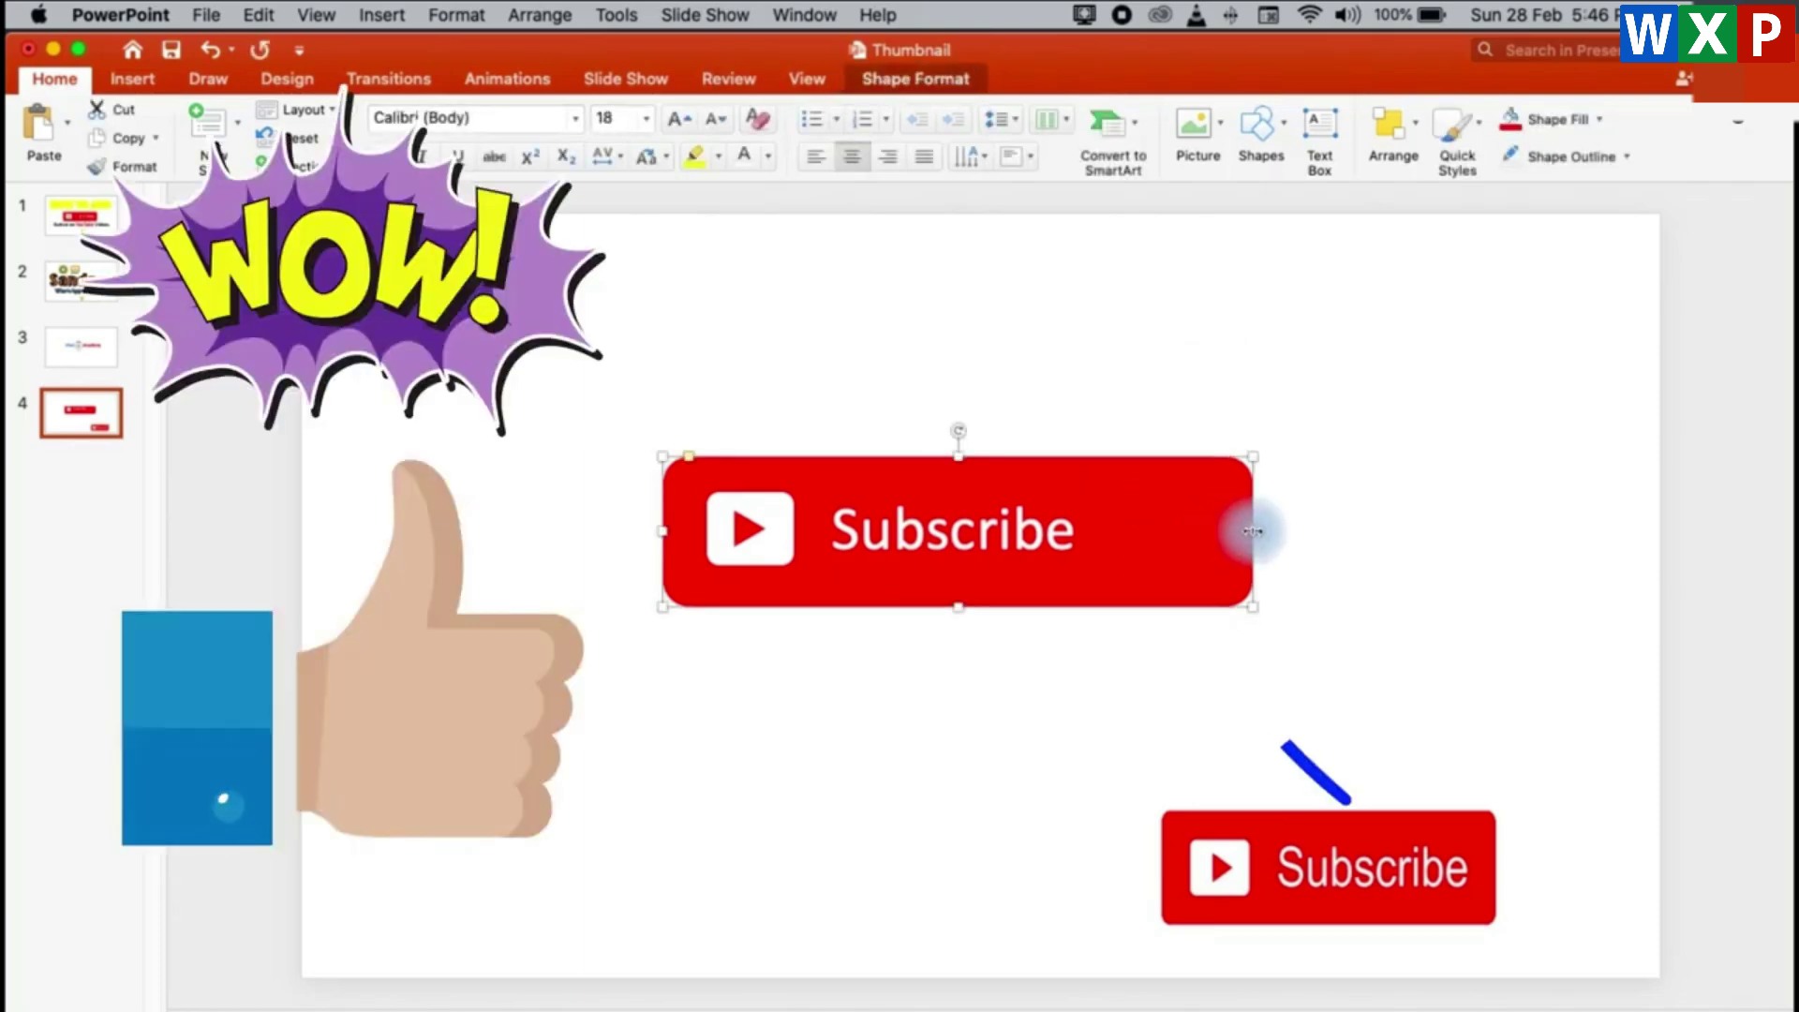
pyautogui.moveTo(1253, 531); pyautogui.dragTo(1117, 530)
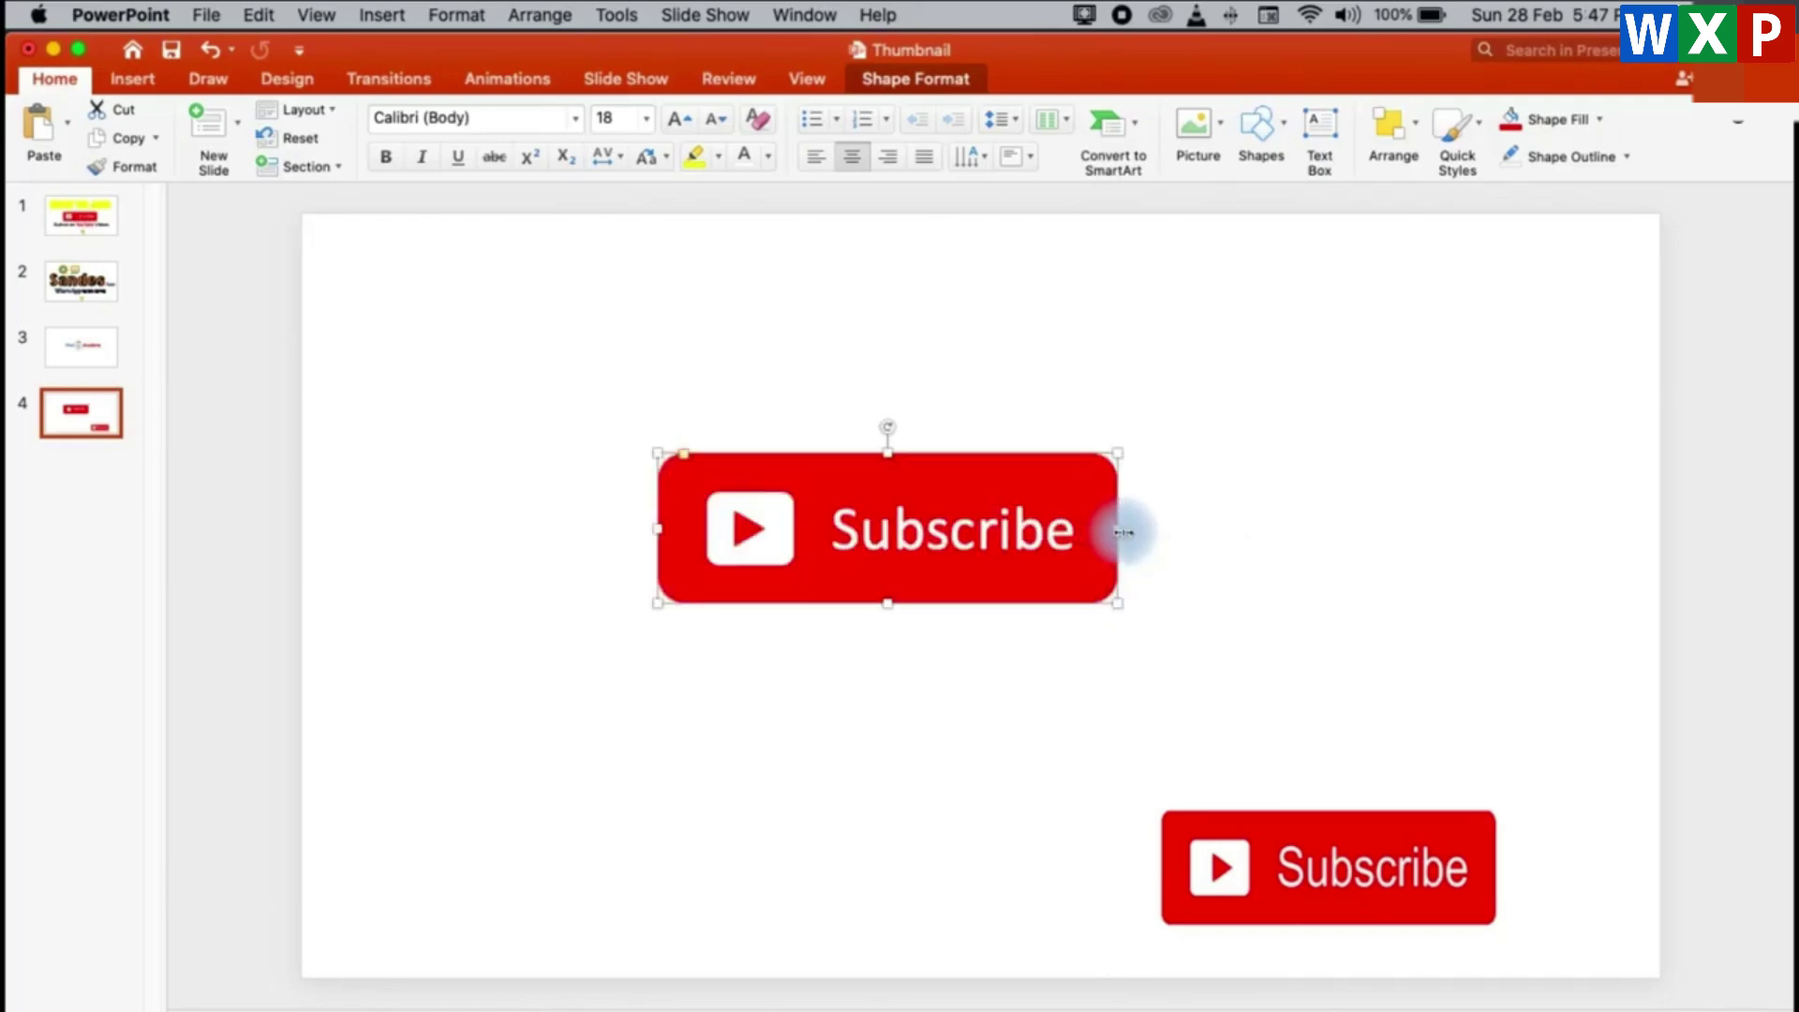
# Delete the SUB copy 2.png reference picture from the lower right of slide 4.
pyautogui.click(1341, 345)
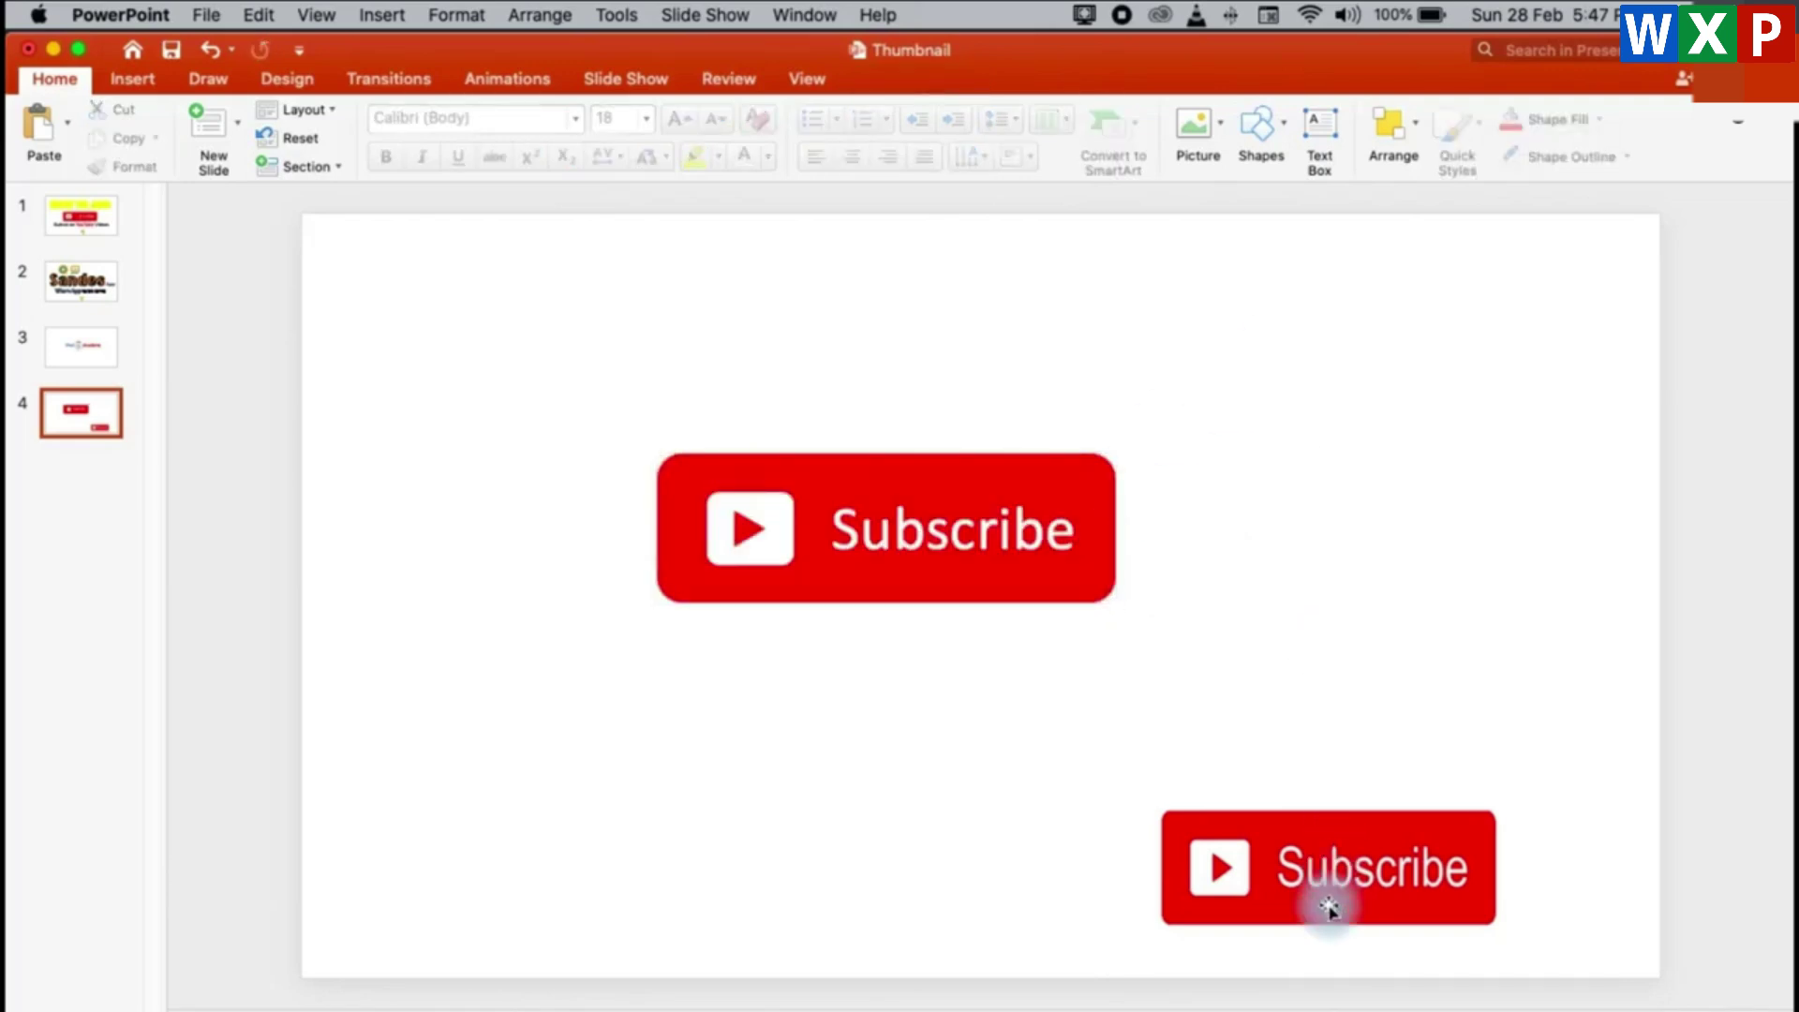
pyautogui.click(1135, 877)
pyautogui.moveTo(1135, 877)
pyautogui.mouseDown()
pyautogui.moveTo(1291, 830)
pyautogui.moveTo(1426, 869)
pyautogui.mouseUp()
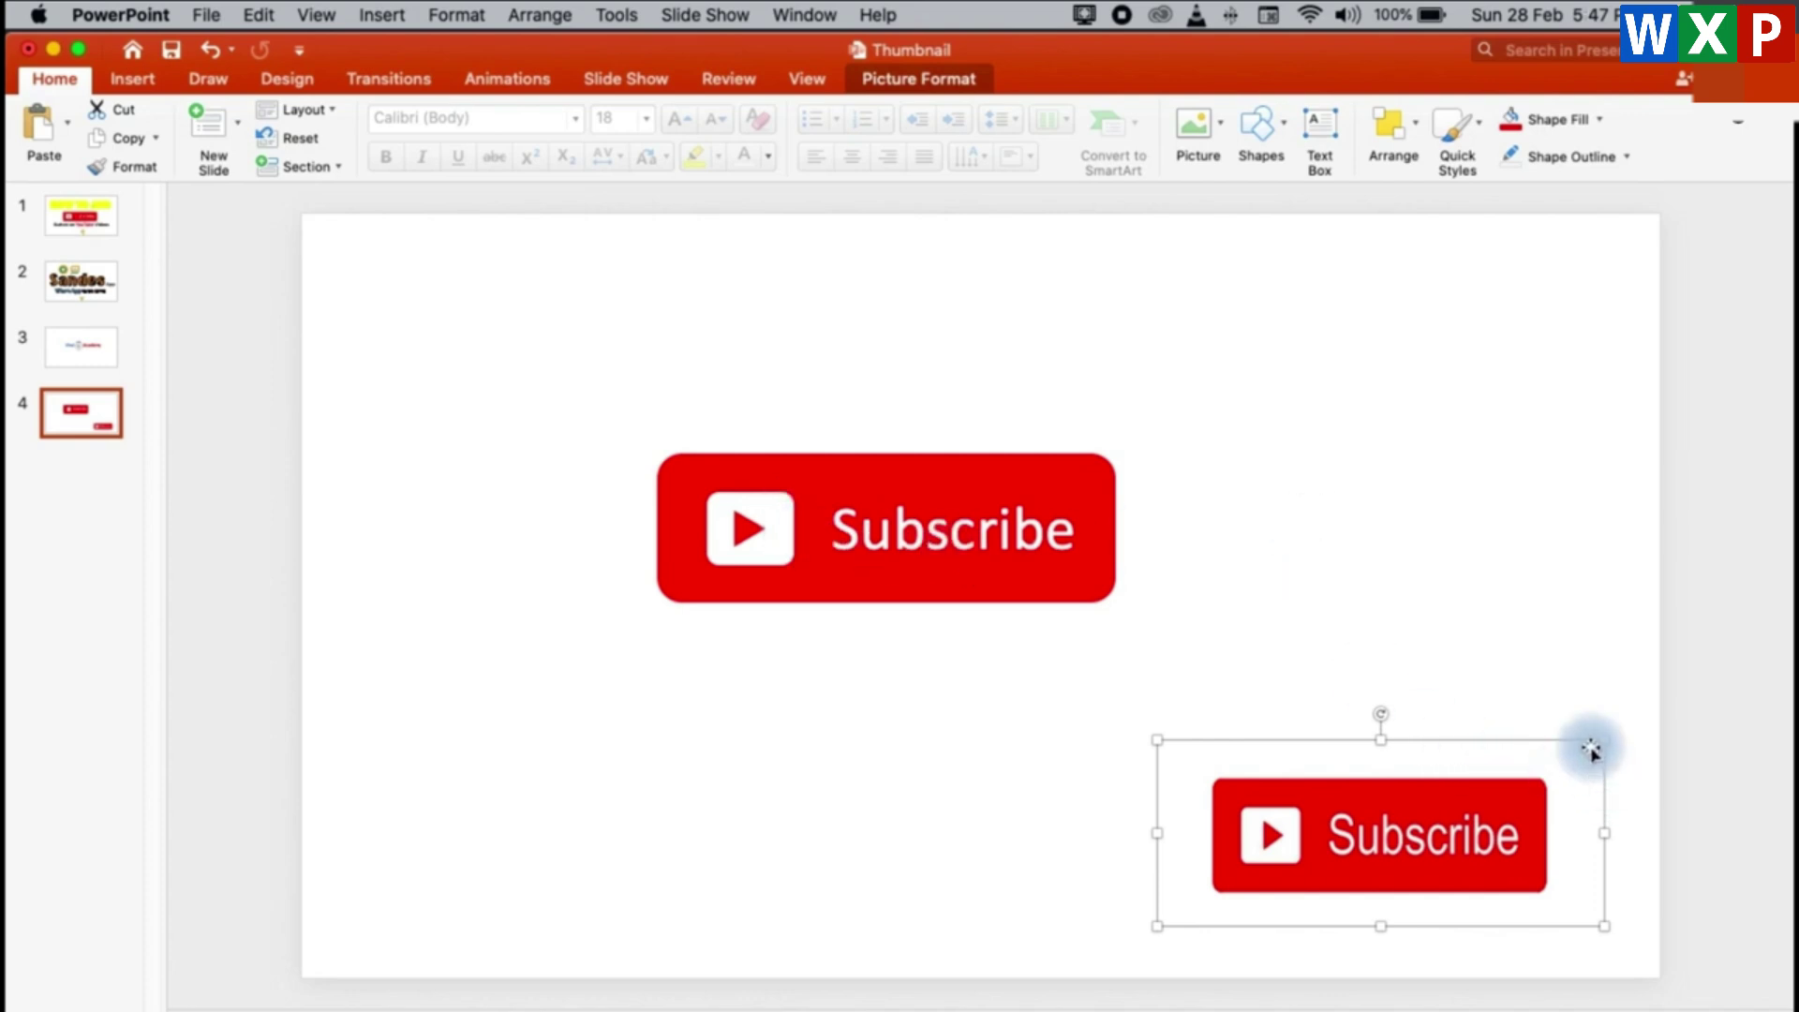
pyautogui.press('Delete')
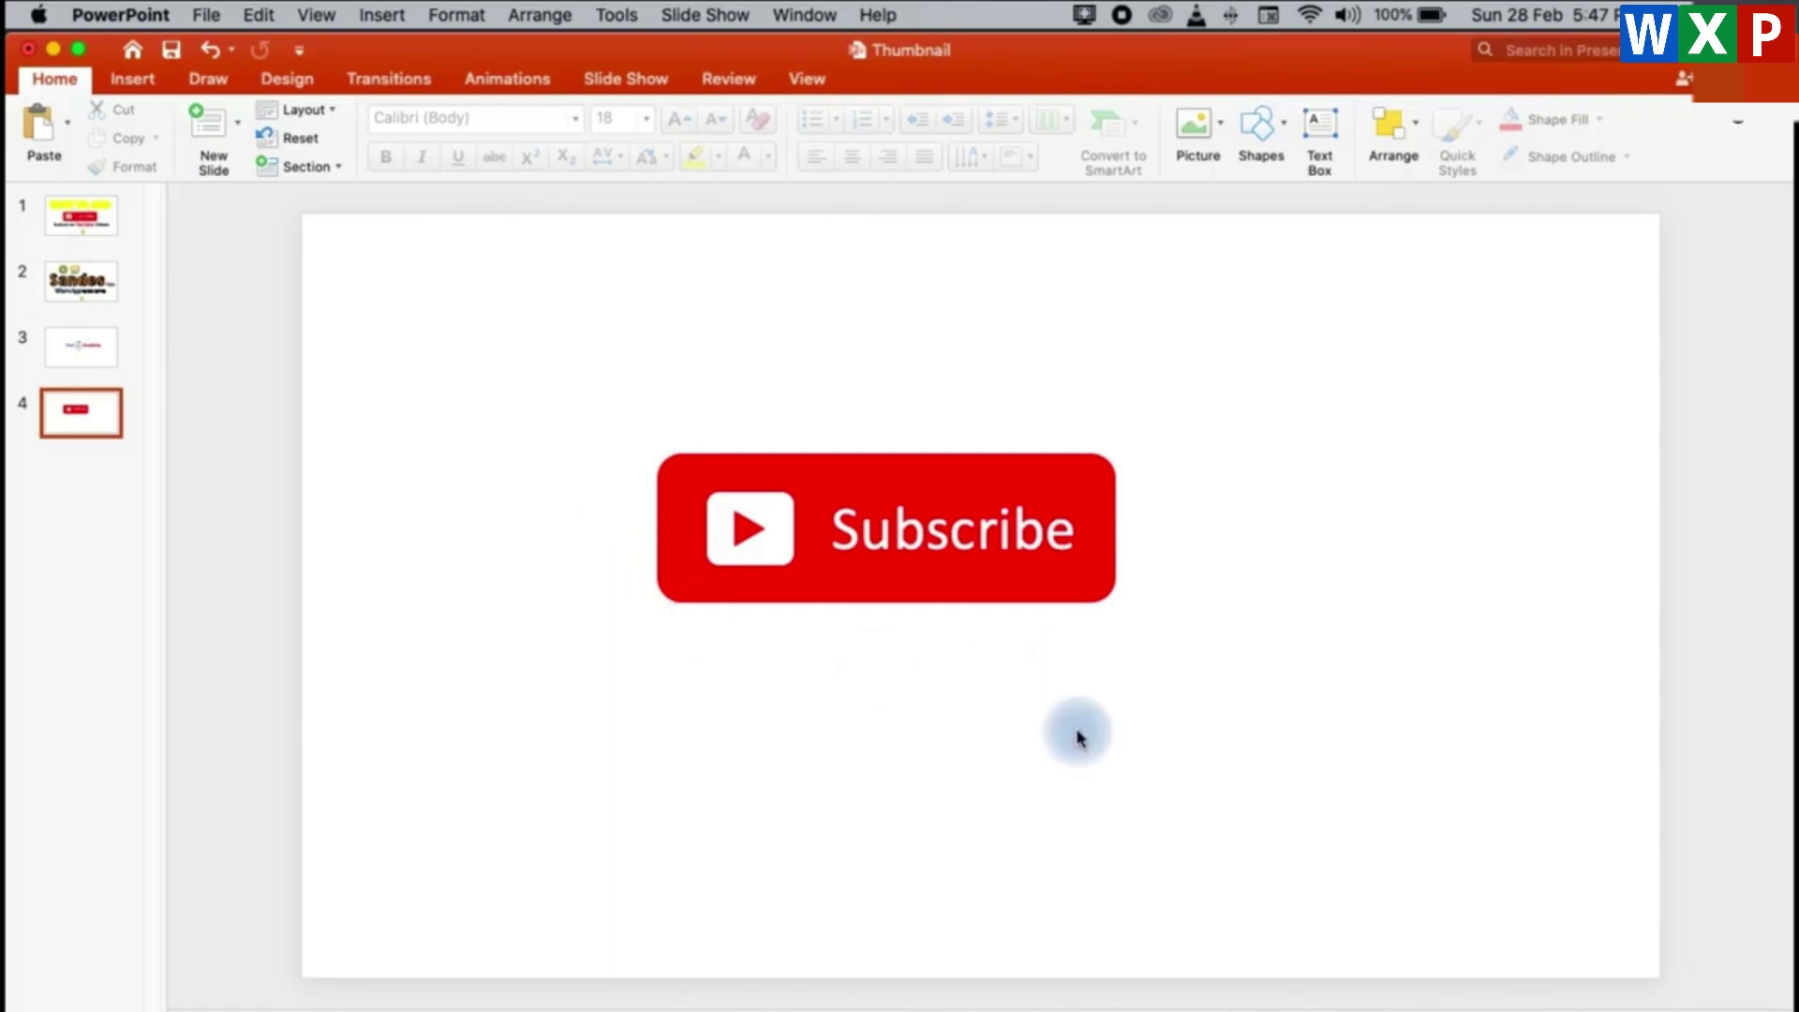
pyautogui.moveTo(1123, 991)
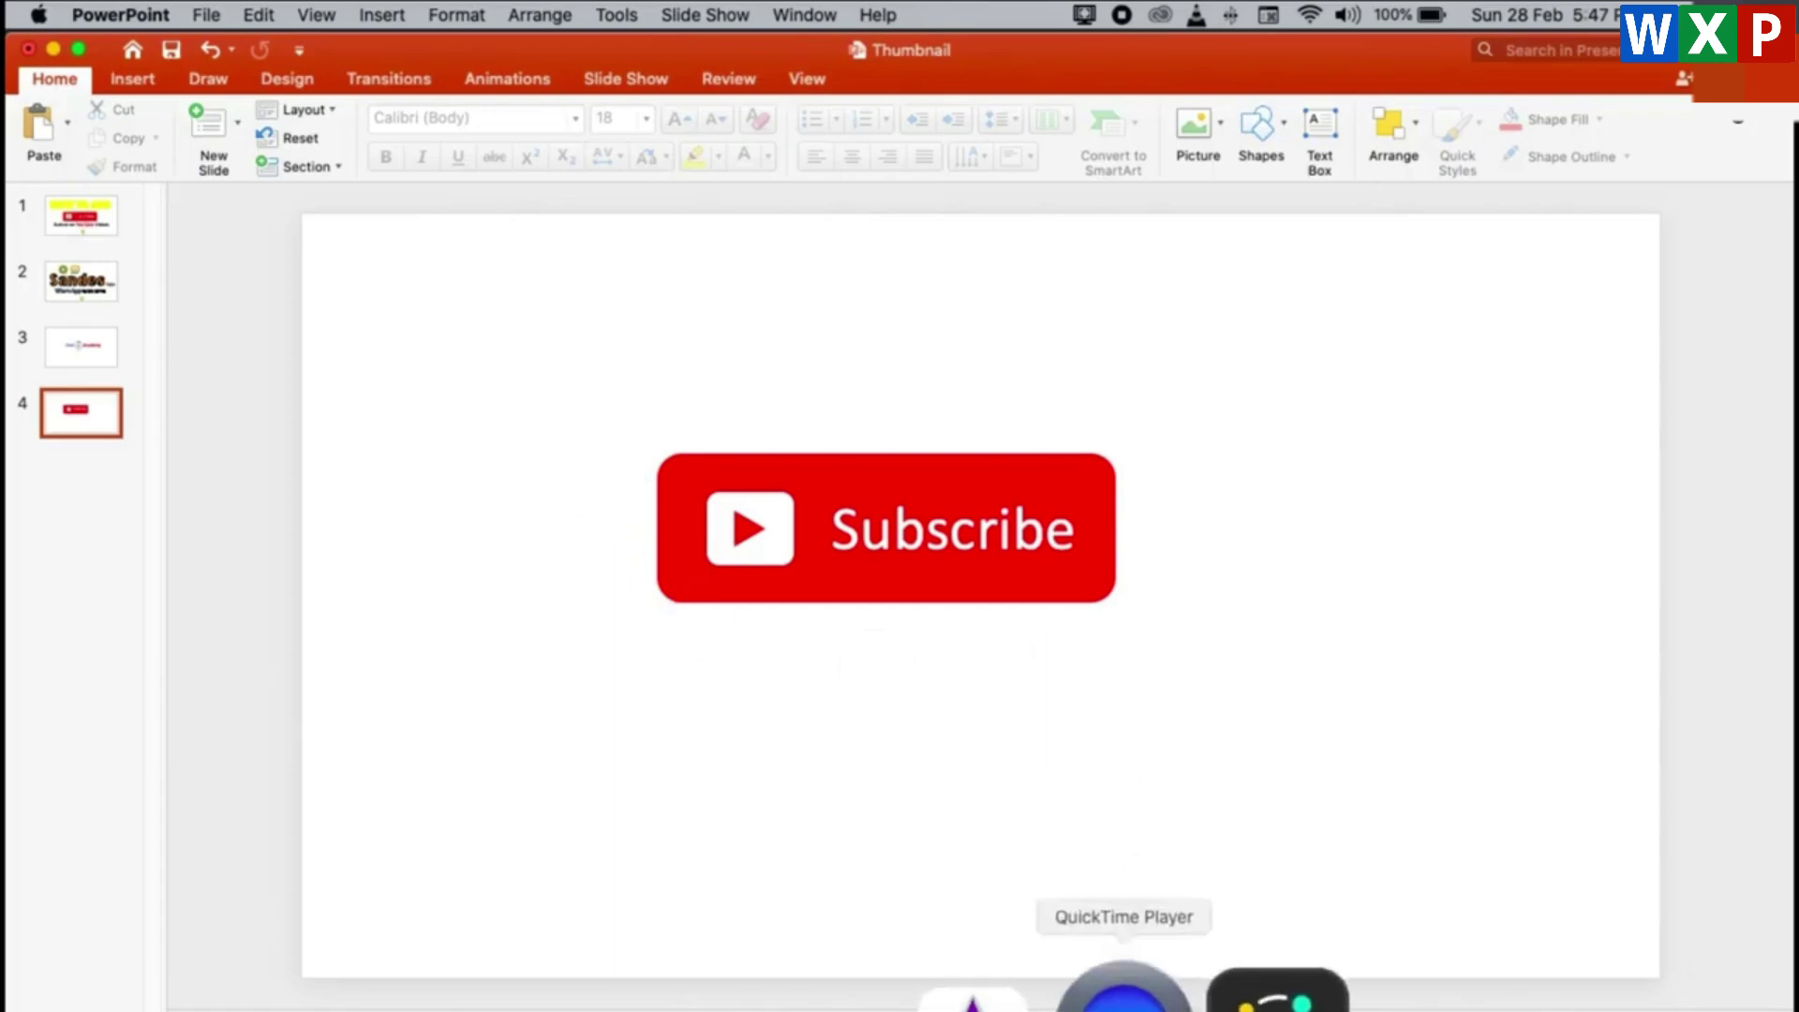
pyautogui.click(1124, 988)
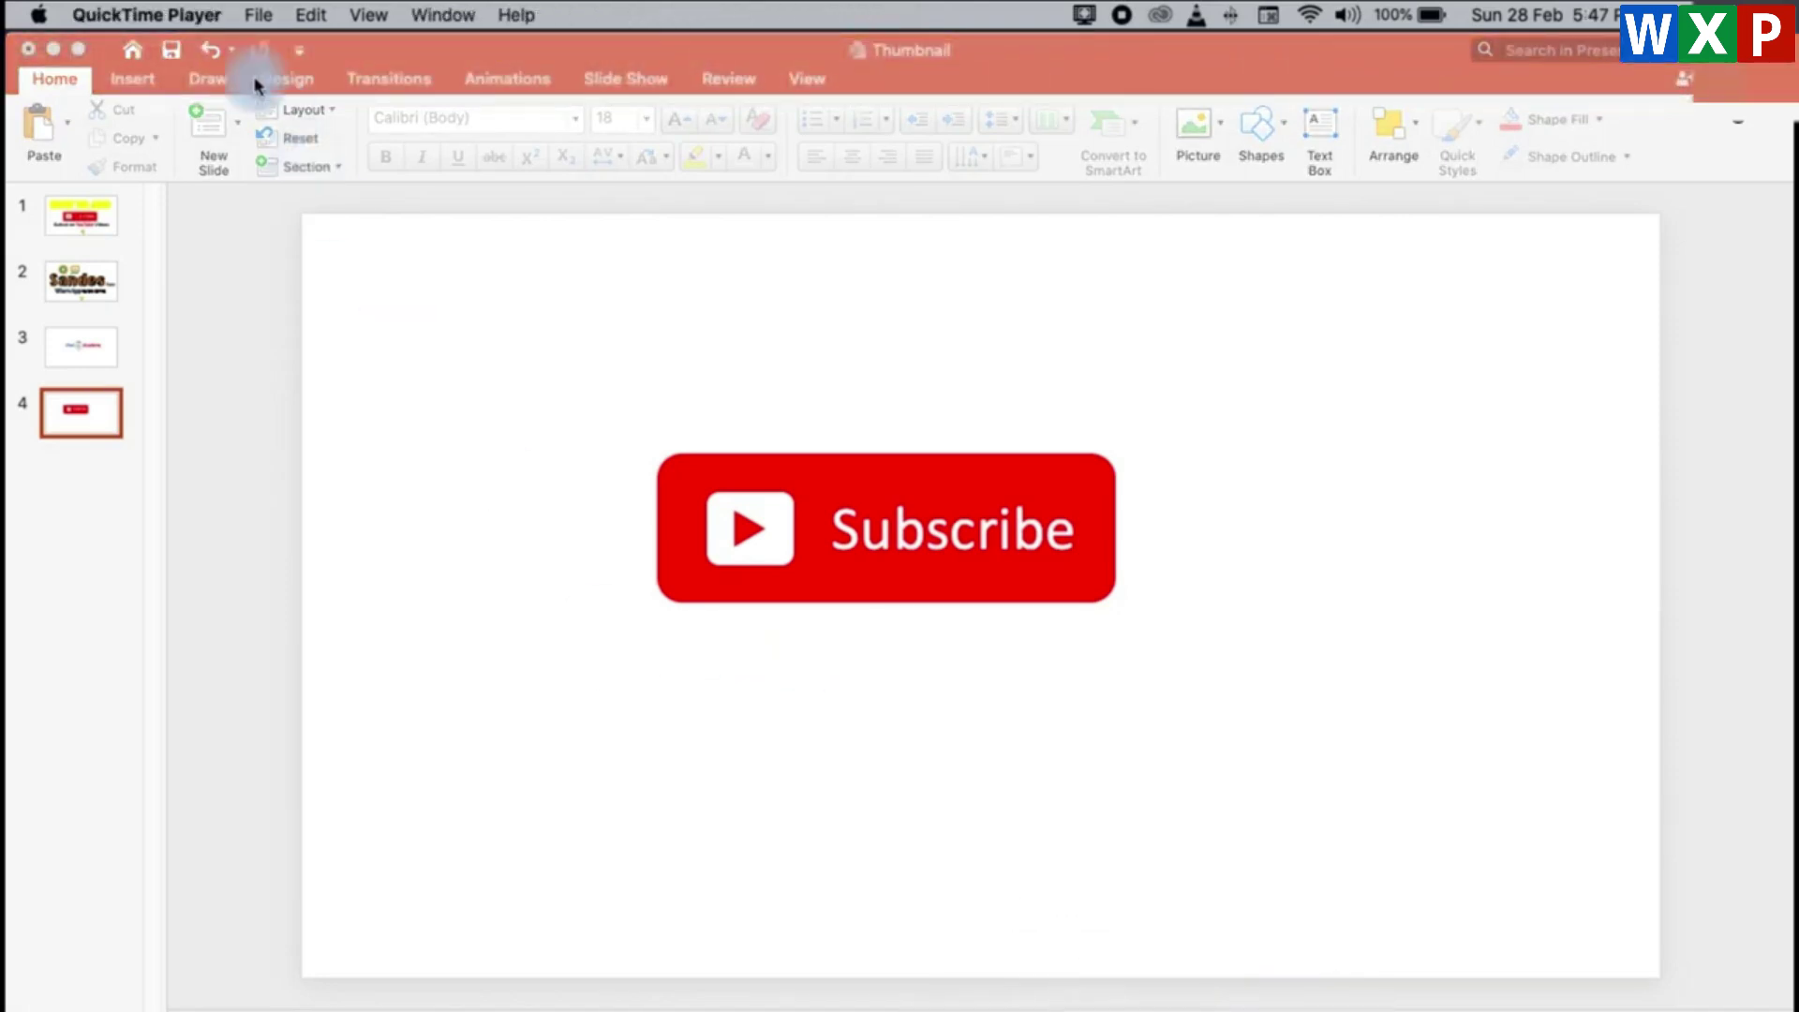
# Start File > New Screen Recording and capture a tight area around the red Subscribe button.
pyautogui.click(245, 14)
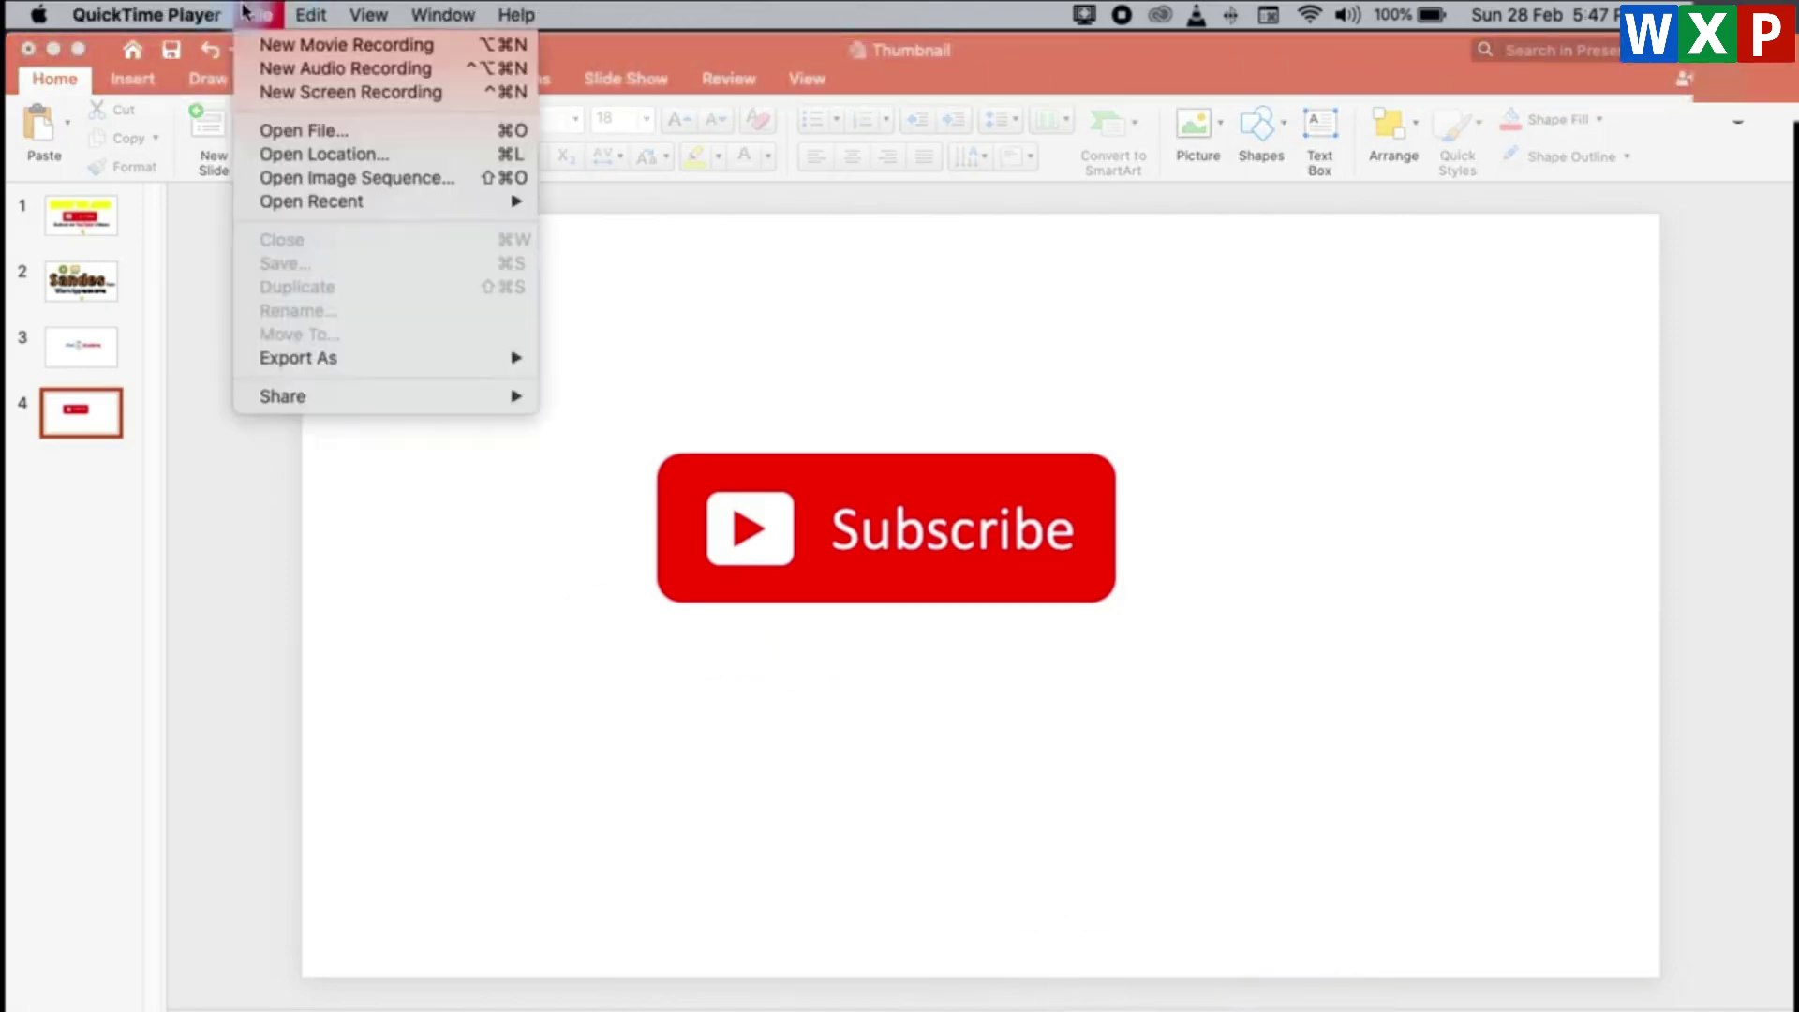
pyautogui.click(308, 91)
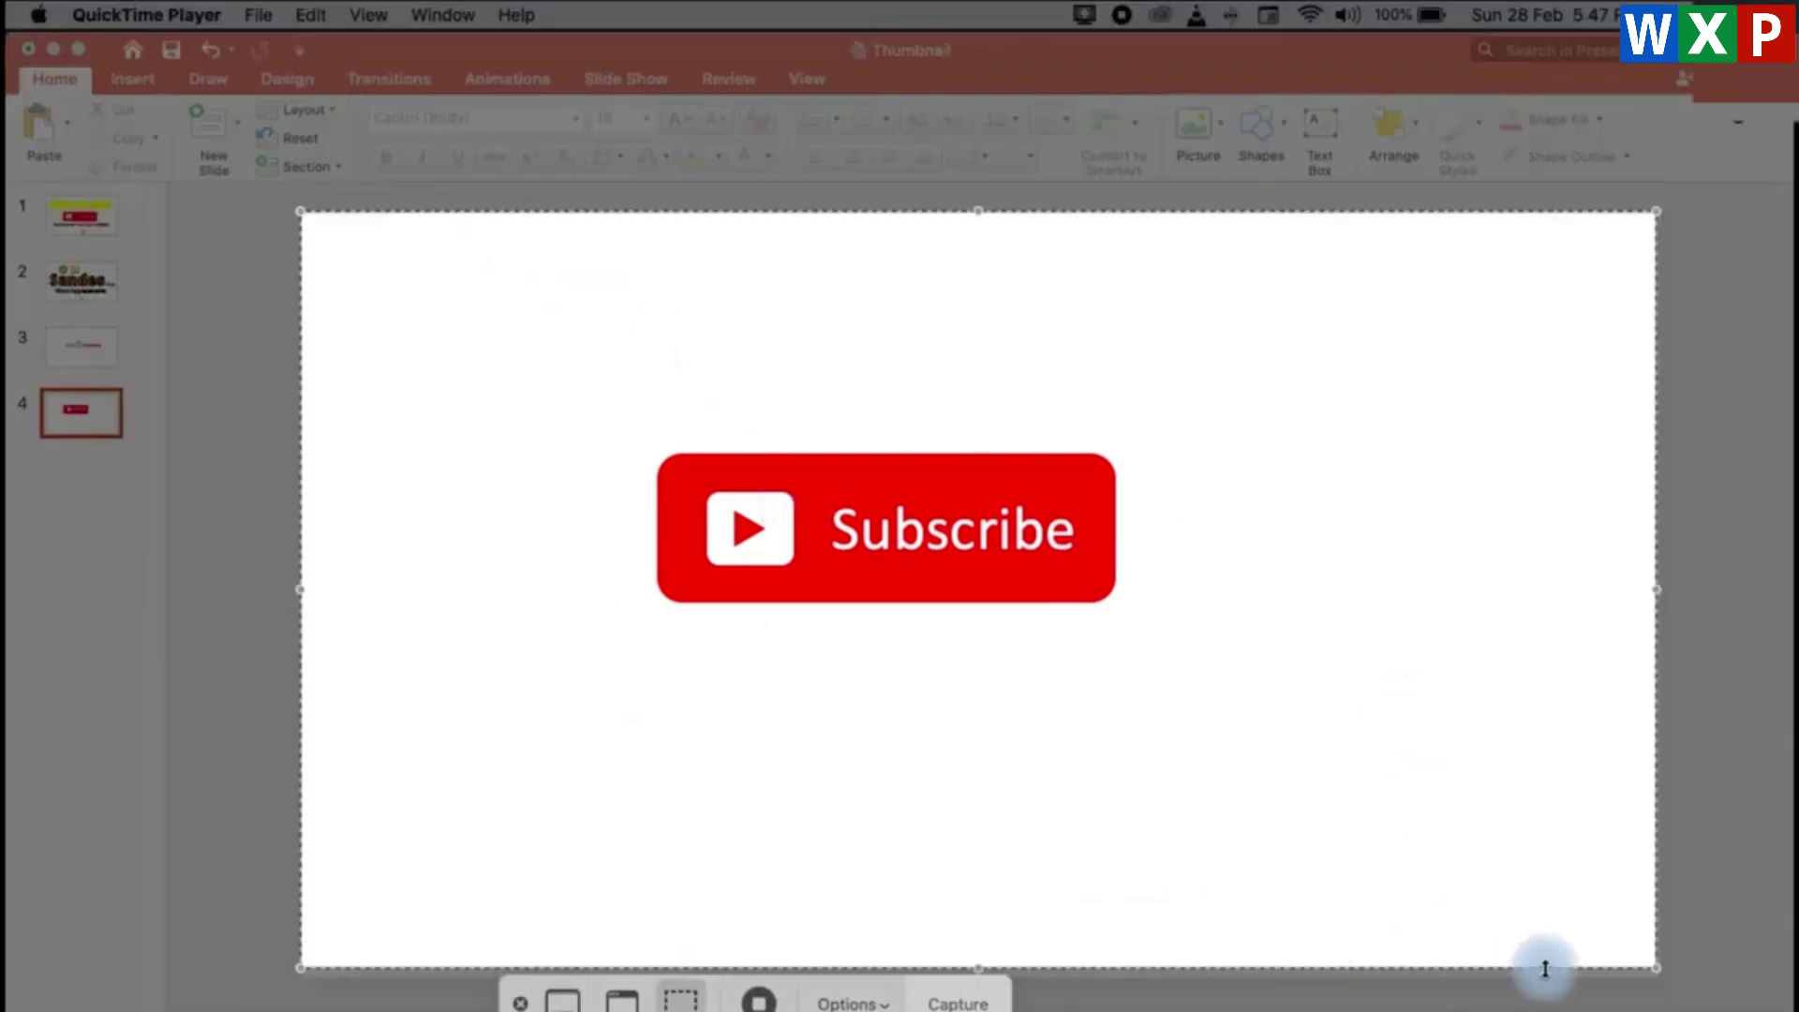
pyautogui.moveTo(1657, 968)
pyautogui.mouseDown()
pyautogui.moveTo(1140, 724)
pyautogui.moveTo(1250, 708)
pyautogui.mouseUp()
pyautogui.moveTo(305, 214)
pyautogui.mouseDown()
pyautogui.moveTo(683, 421)
pyautogui.moveTo(552, 400)
pyautogui.moveTo(532, 367)
pyautogui.mouseUp()
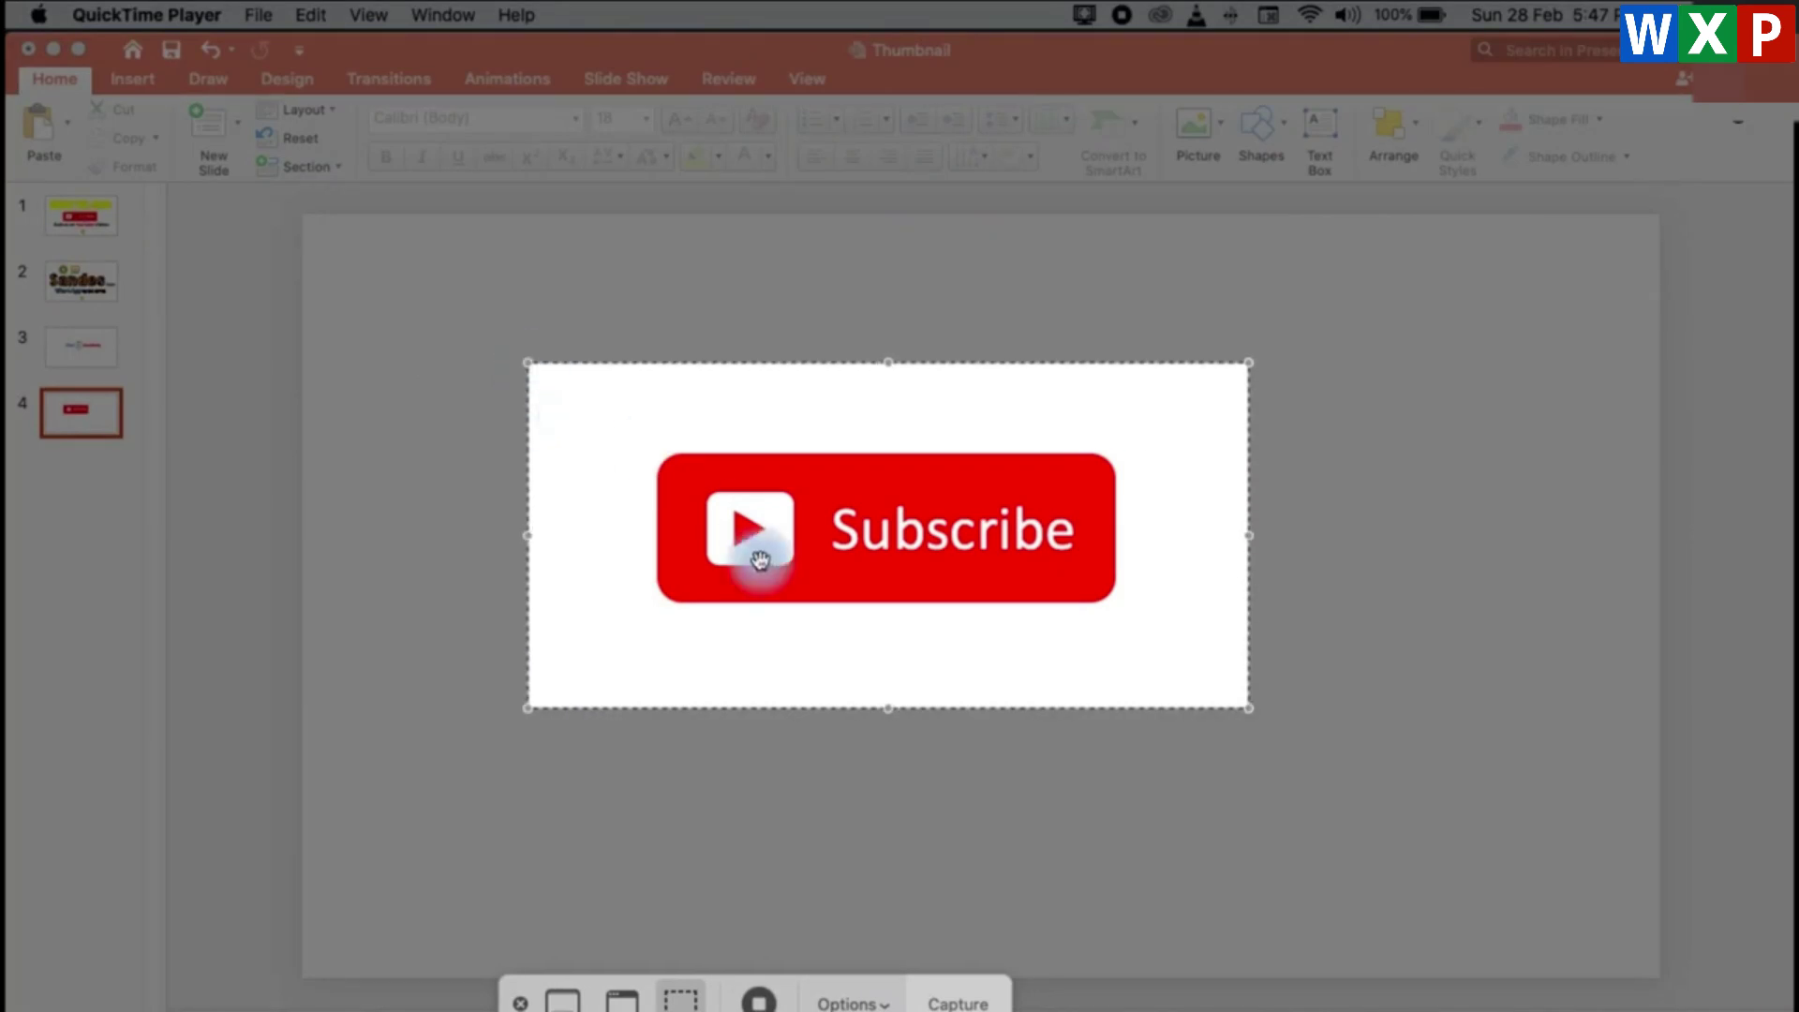
pyautogui.click(942, 1004)
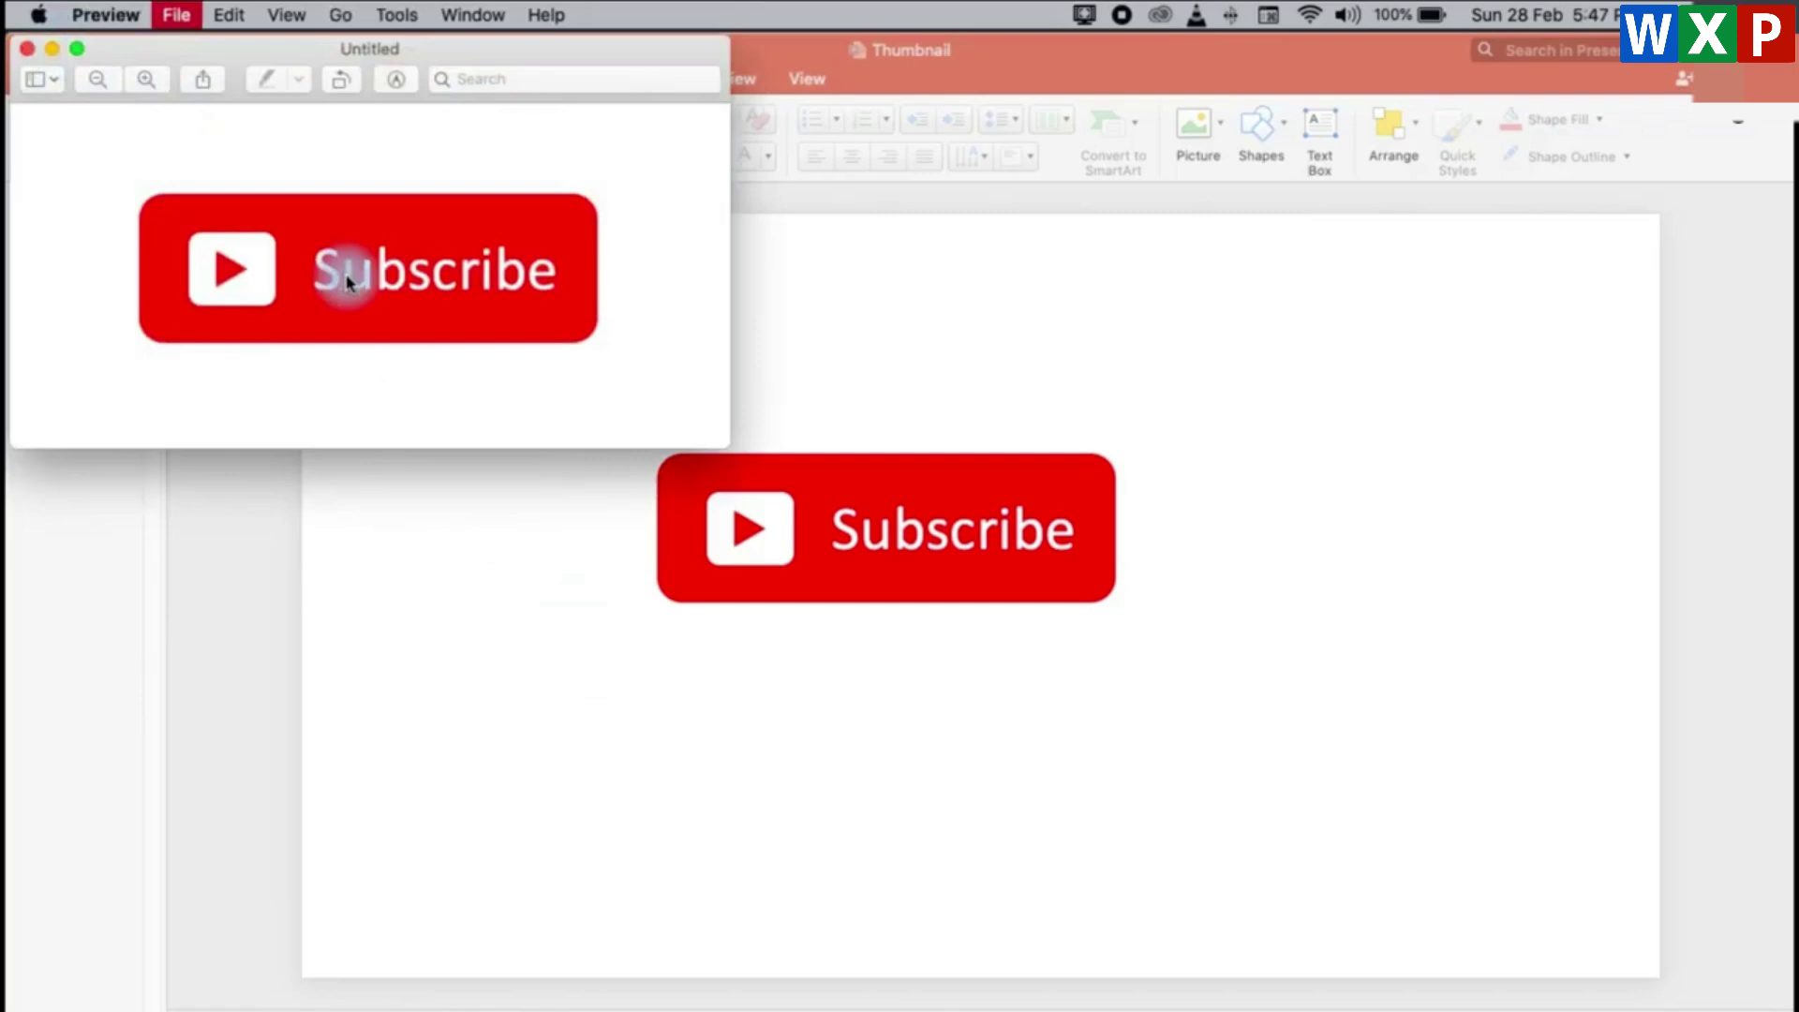
# Save the capture as PNG 'sub demo' on the Desktop, close Preview, and minimize PowerPoint.
pyautogui.press('super+s')
pyautogui.write('sub demo')
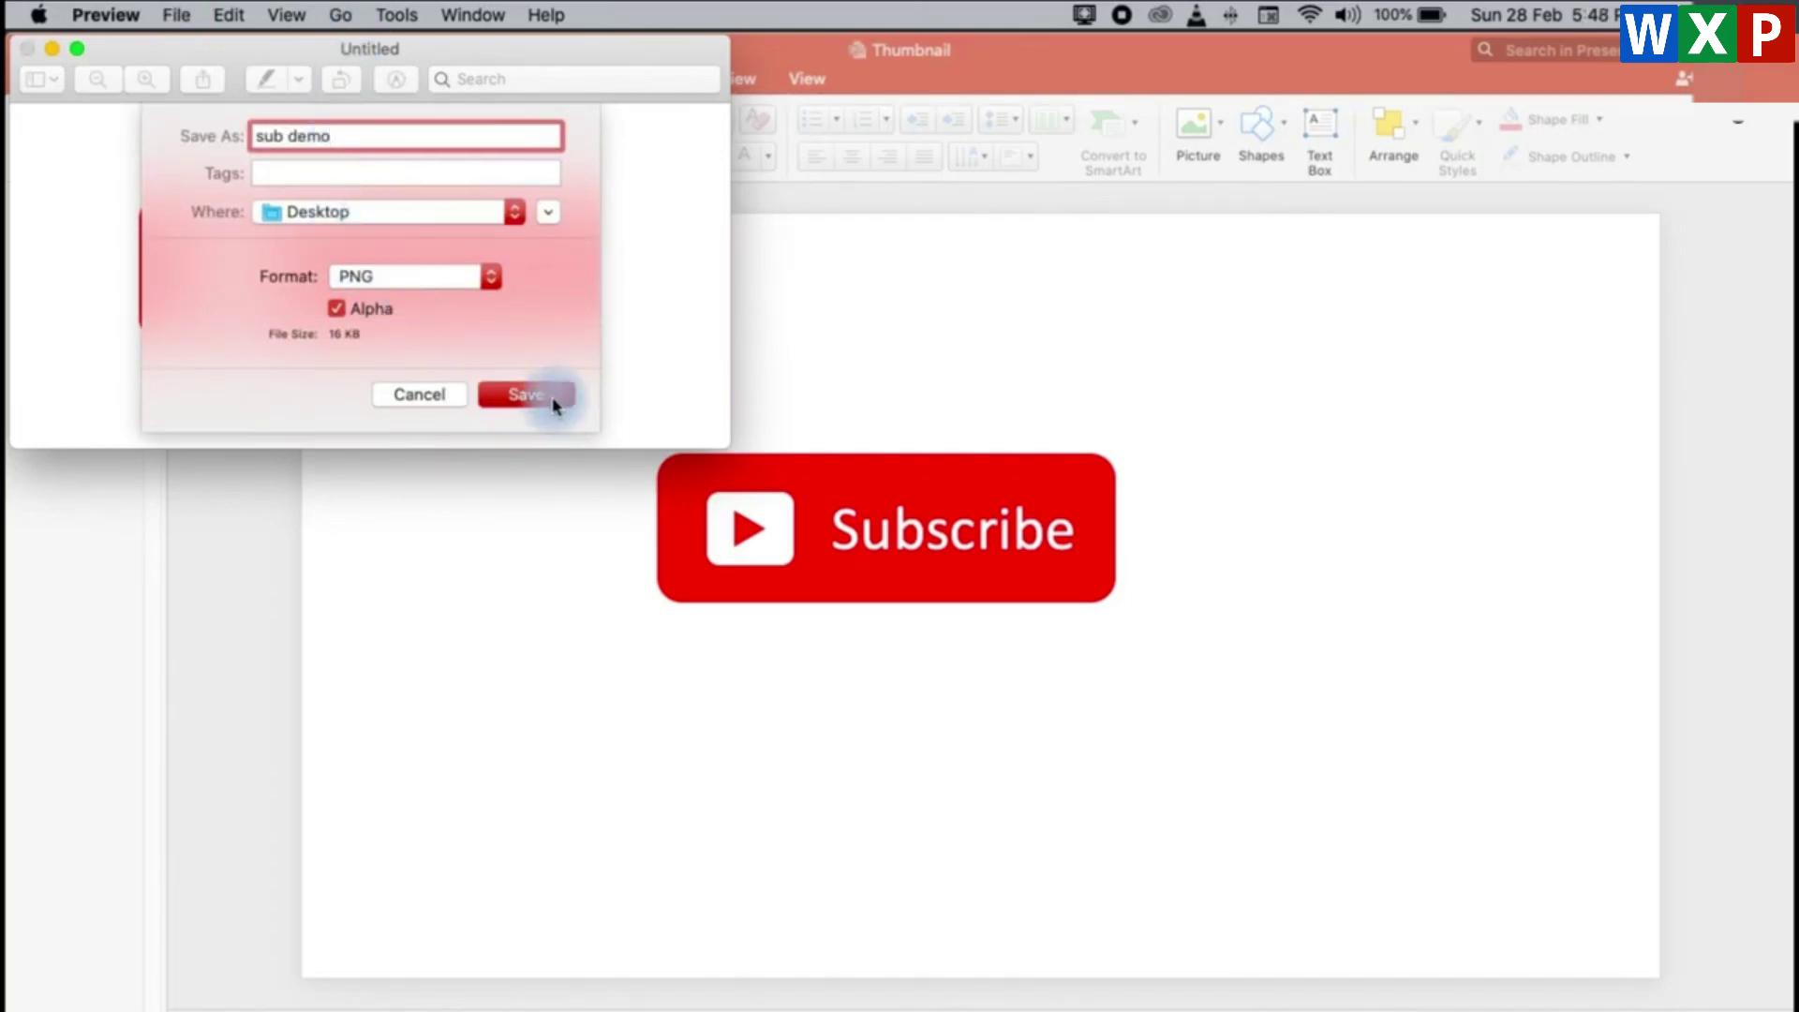
pyautogui.click(553, 395)
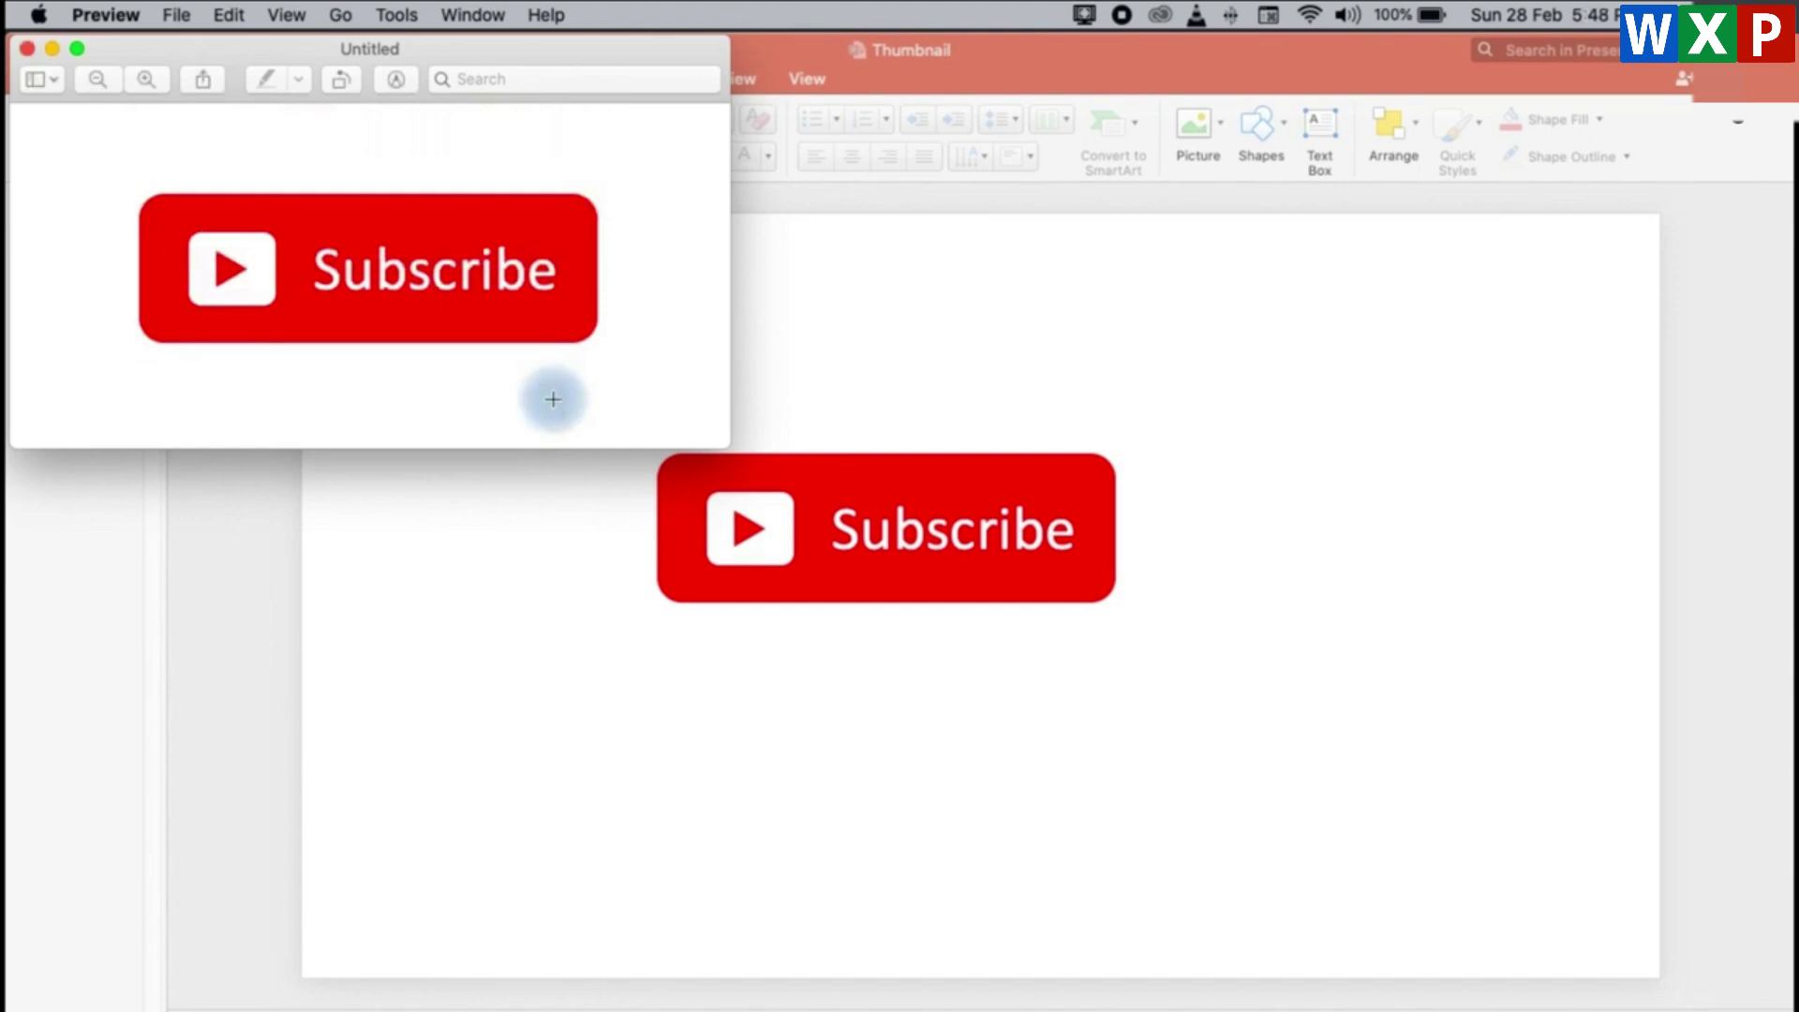
pyautogui.click(28, 52)
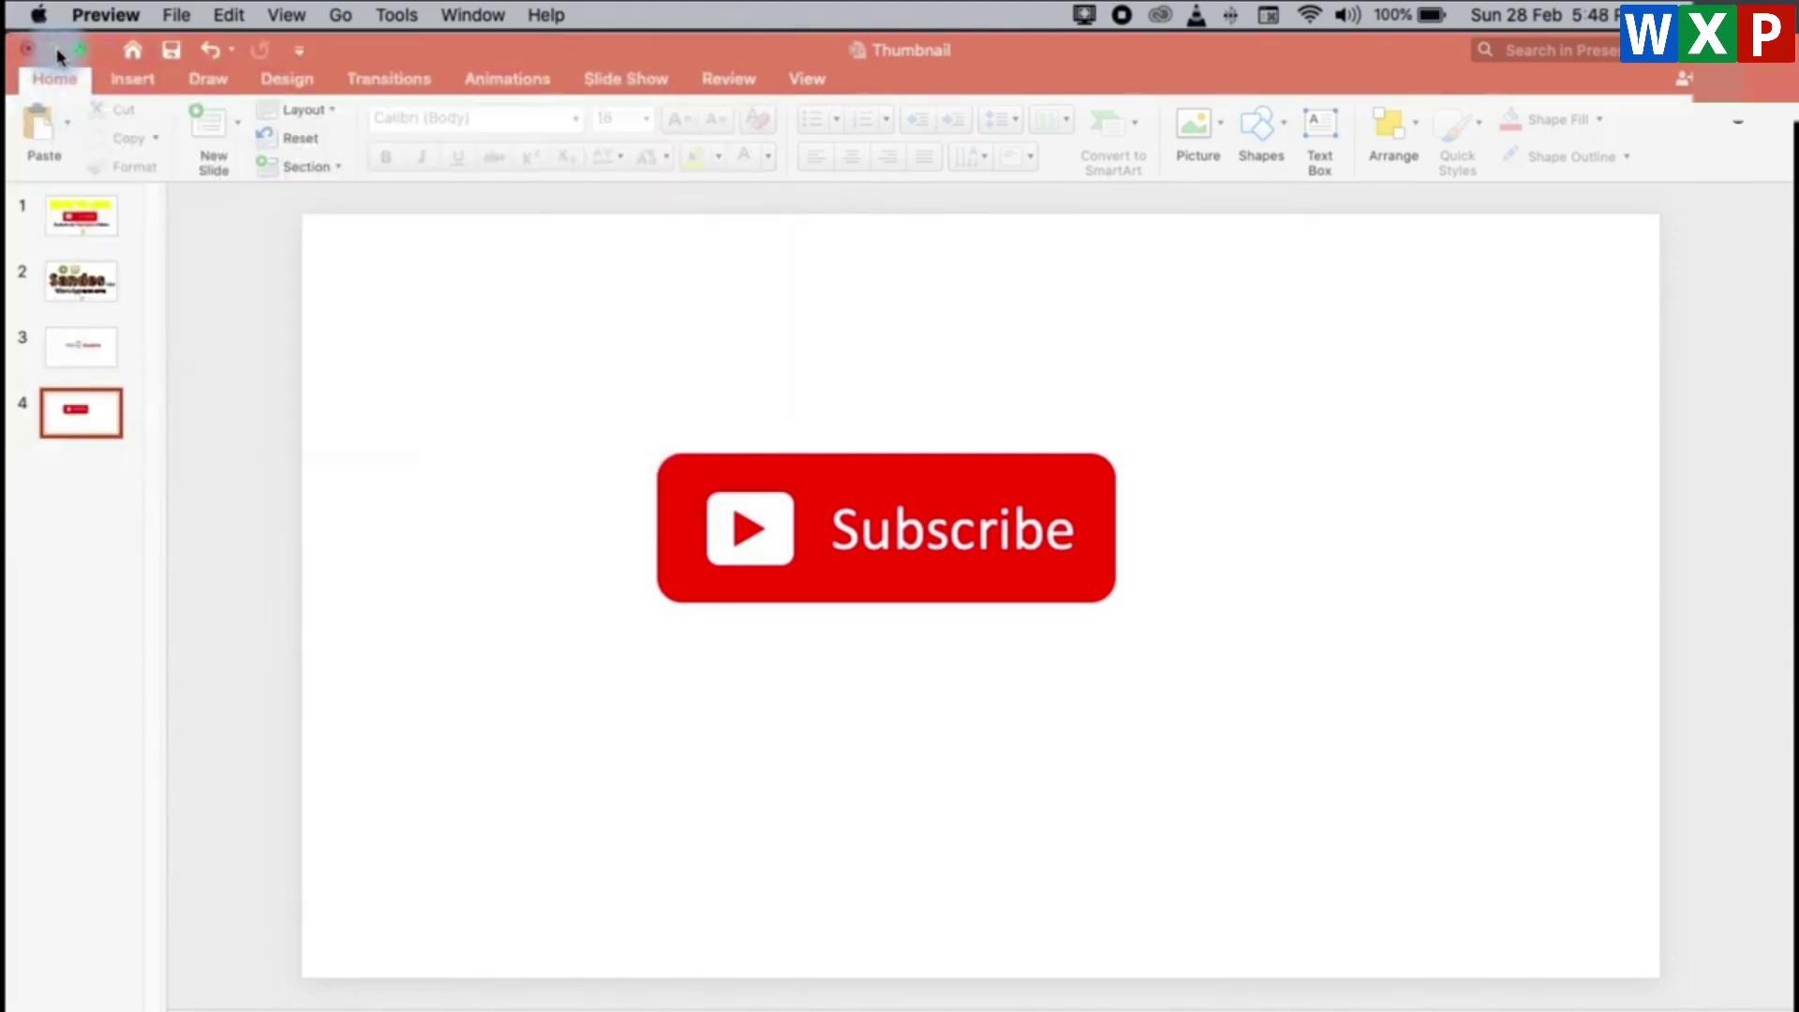
pyautogui.click(56, 52)
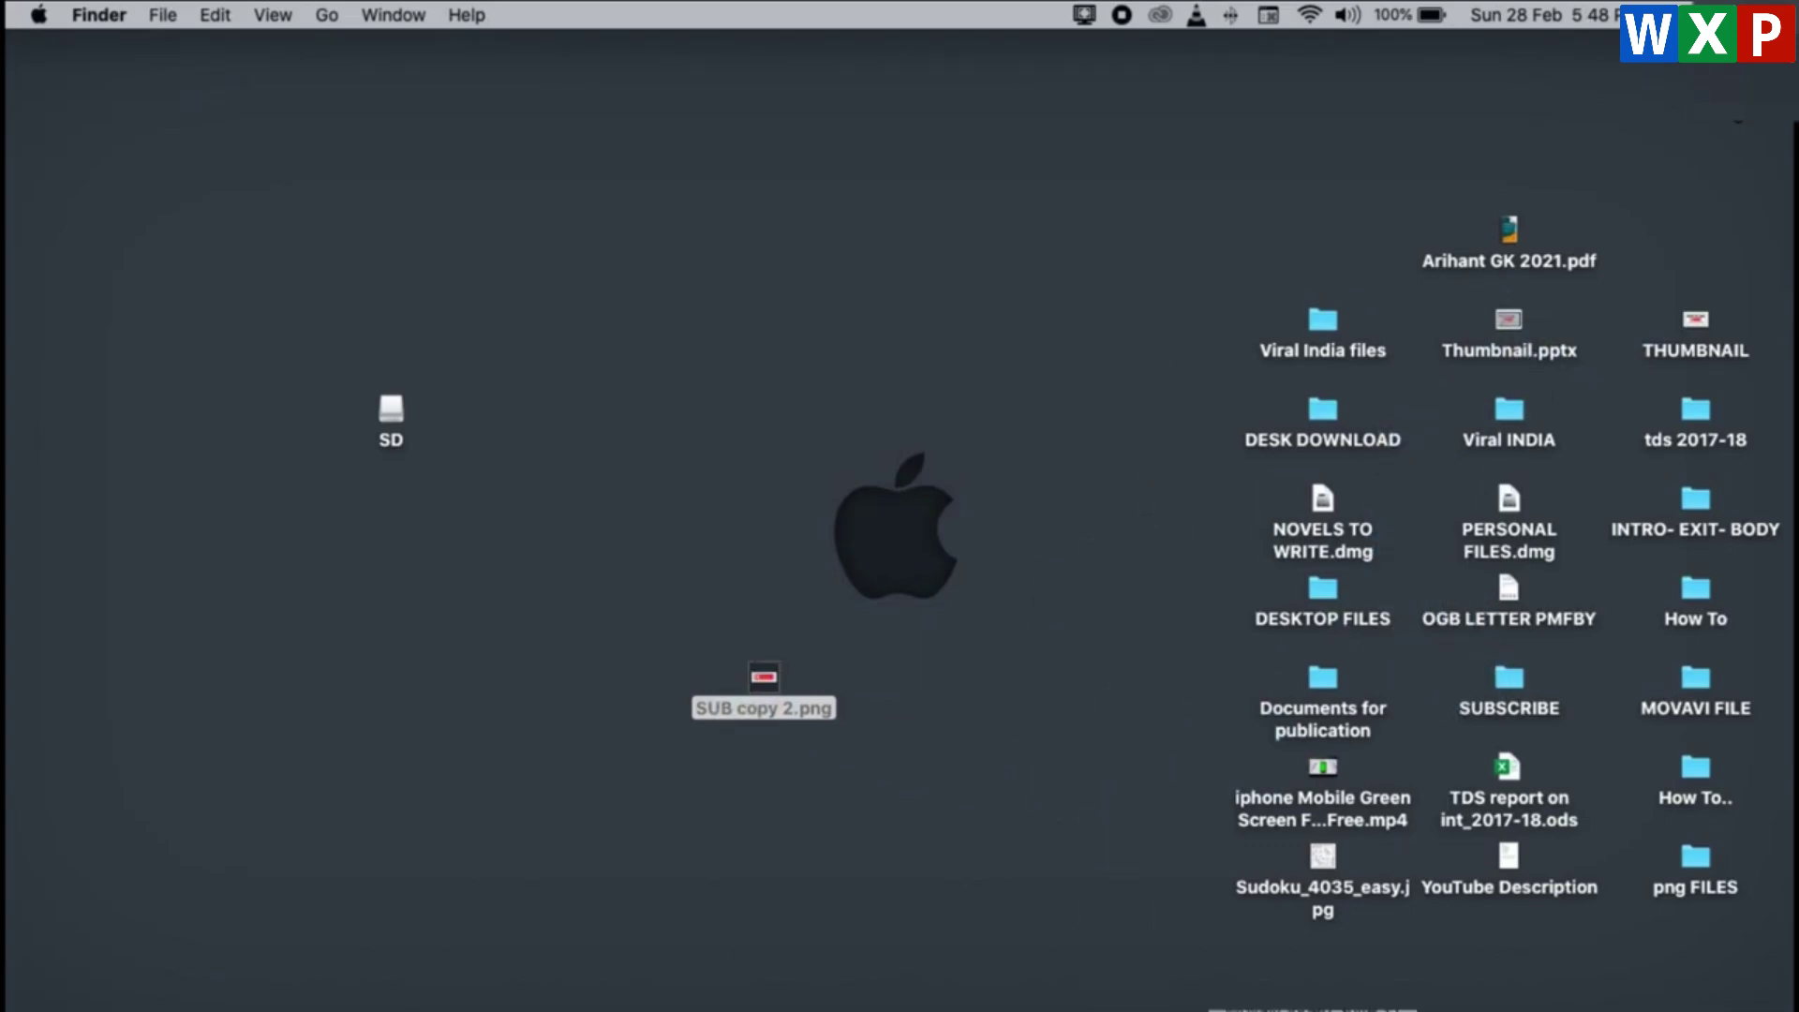
# Search Spotlight for 'sub', open the sub demo image in Preview, and centre its window.
pyautogui.click(1199, 993)
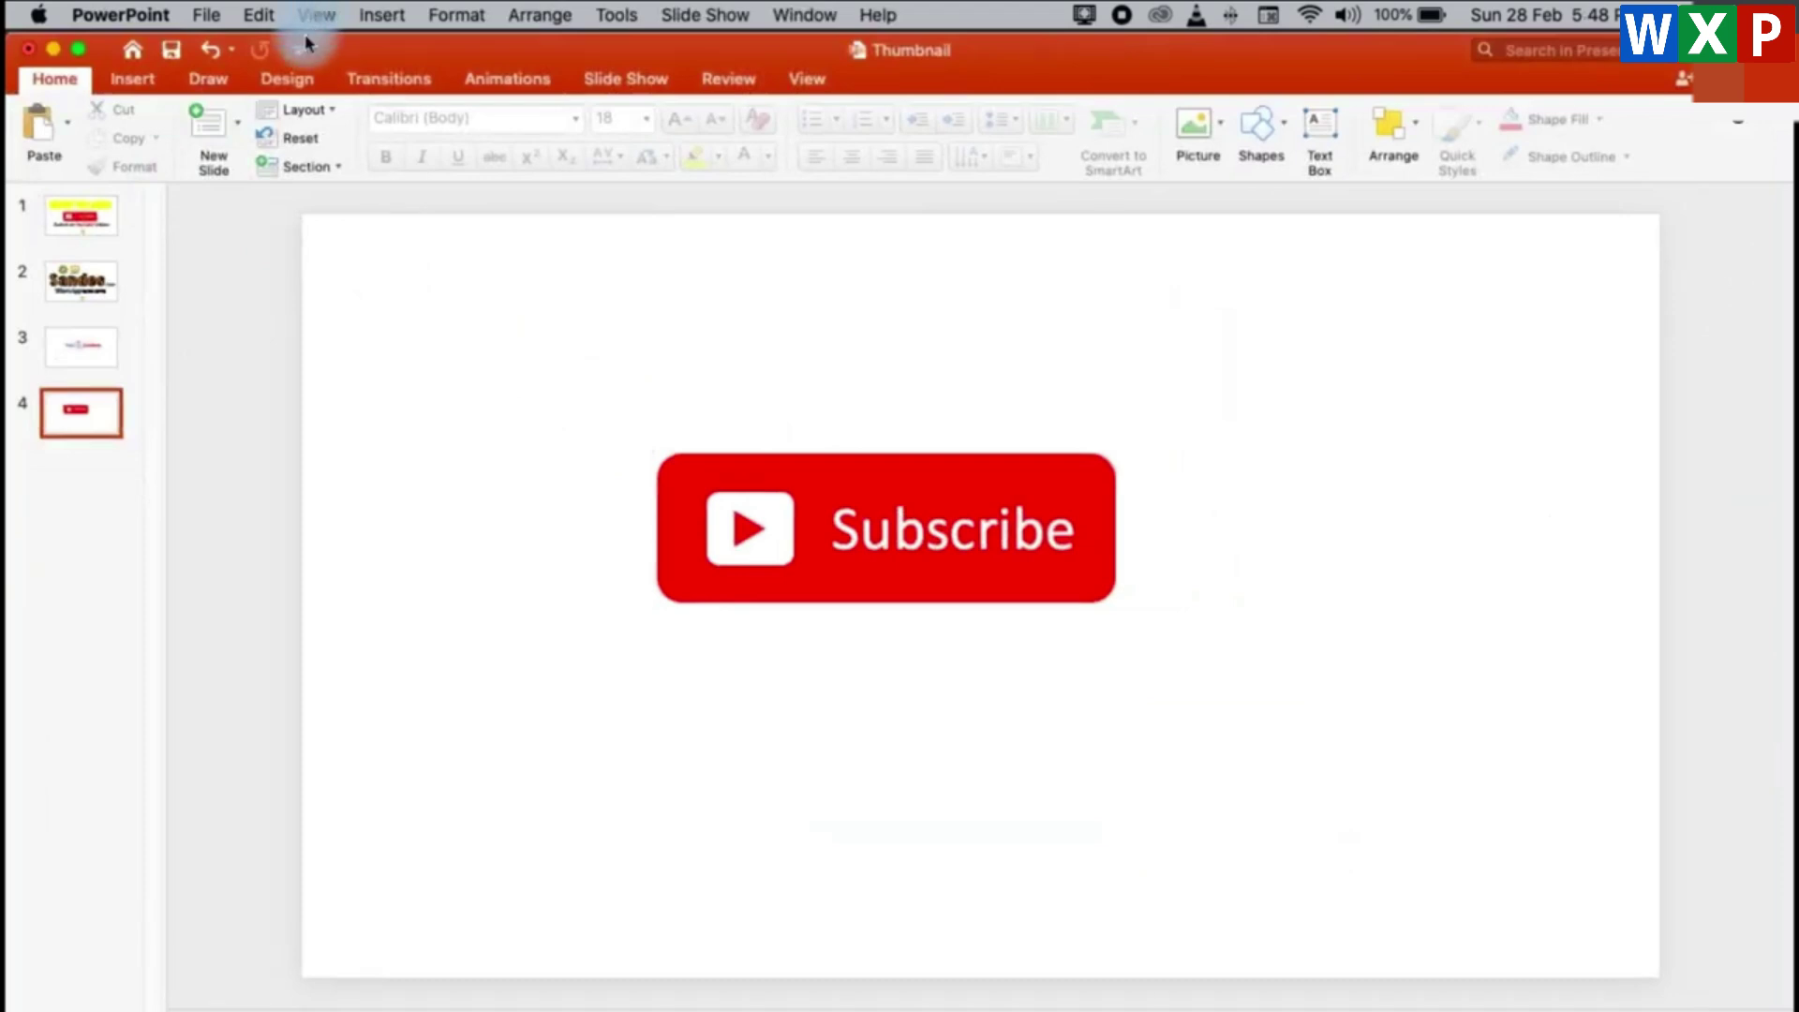
pyautogui.click(54, 49)
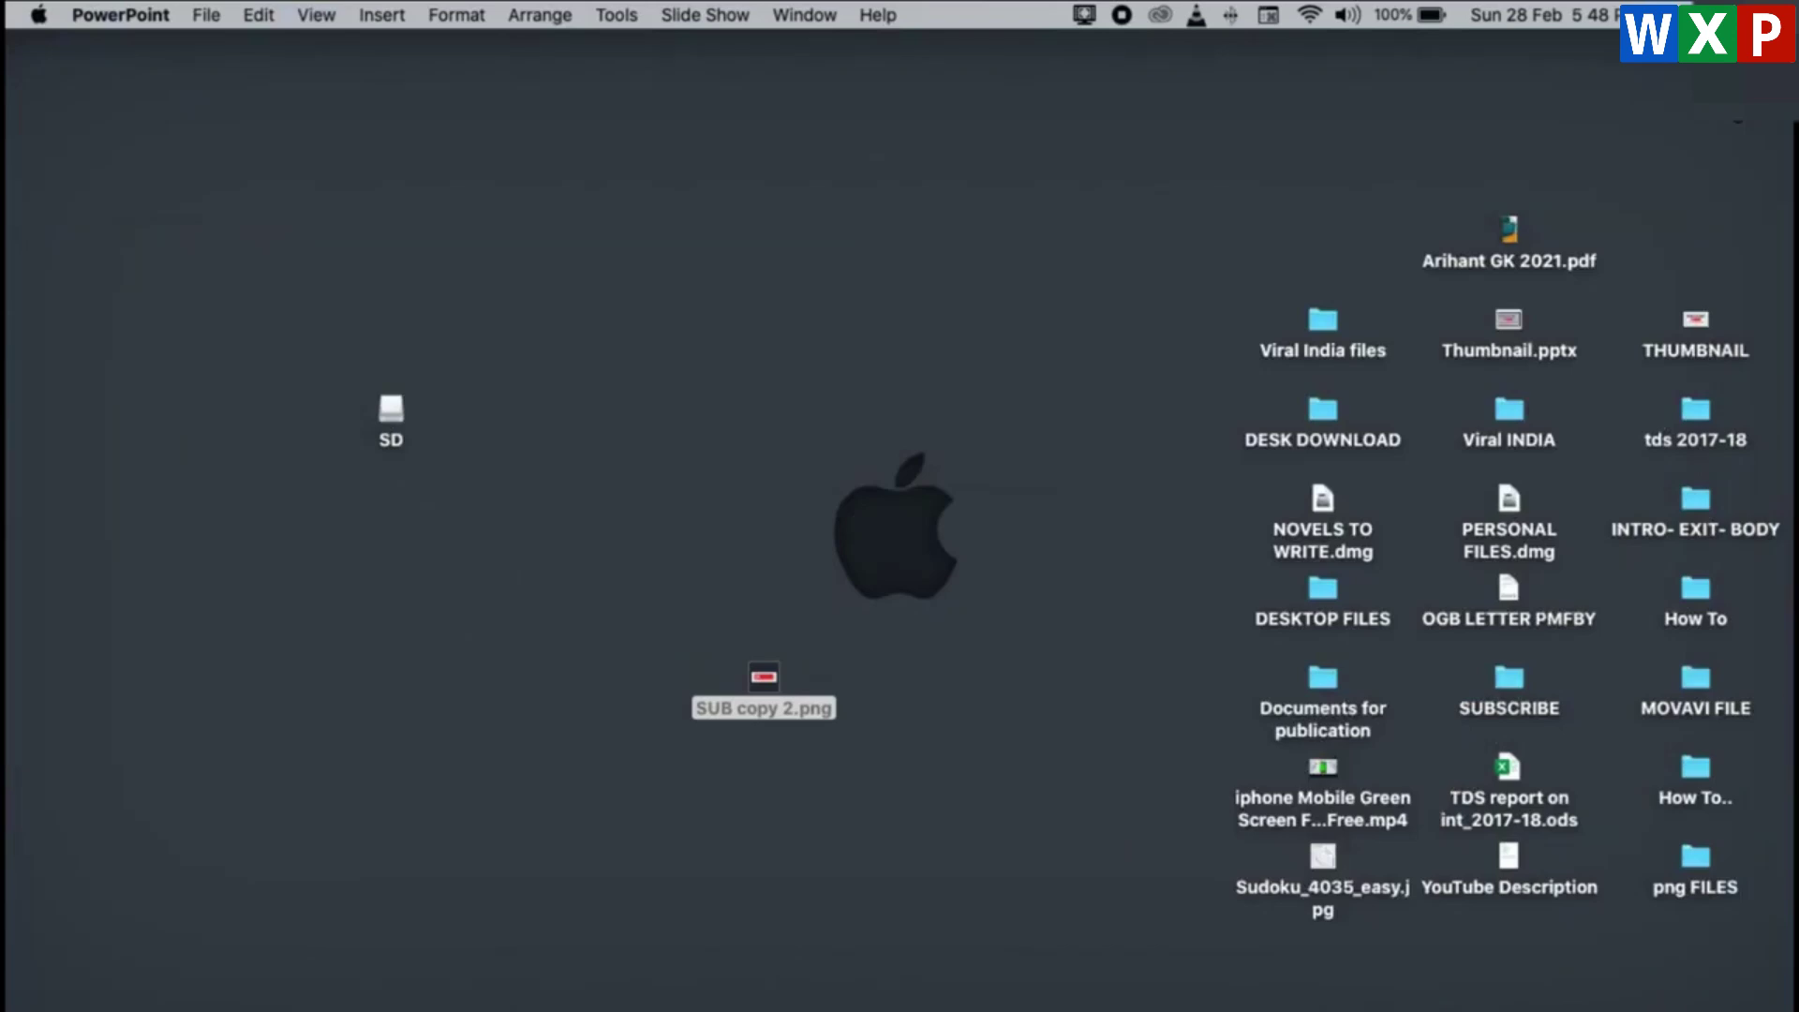
pyautogui.press('super+space')
pyautogui.write('sub')
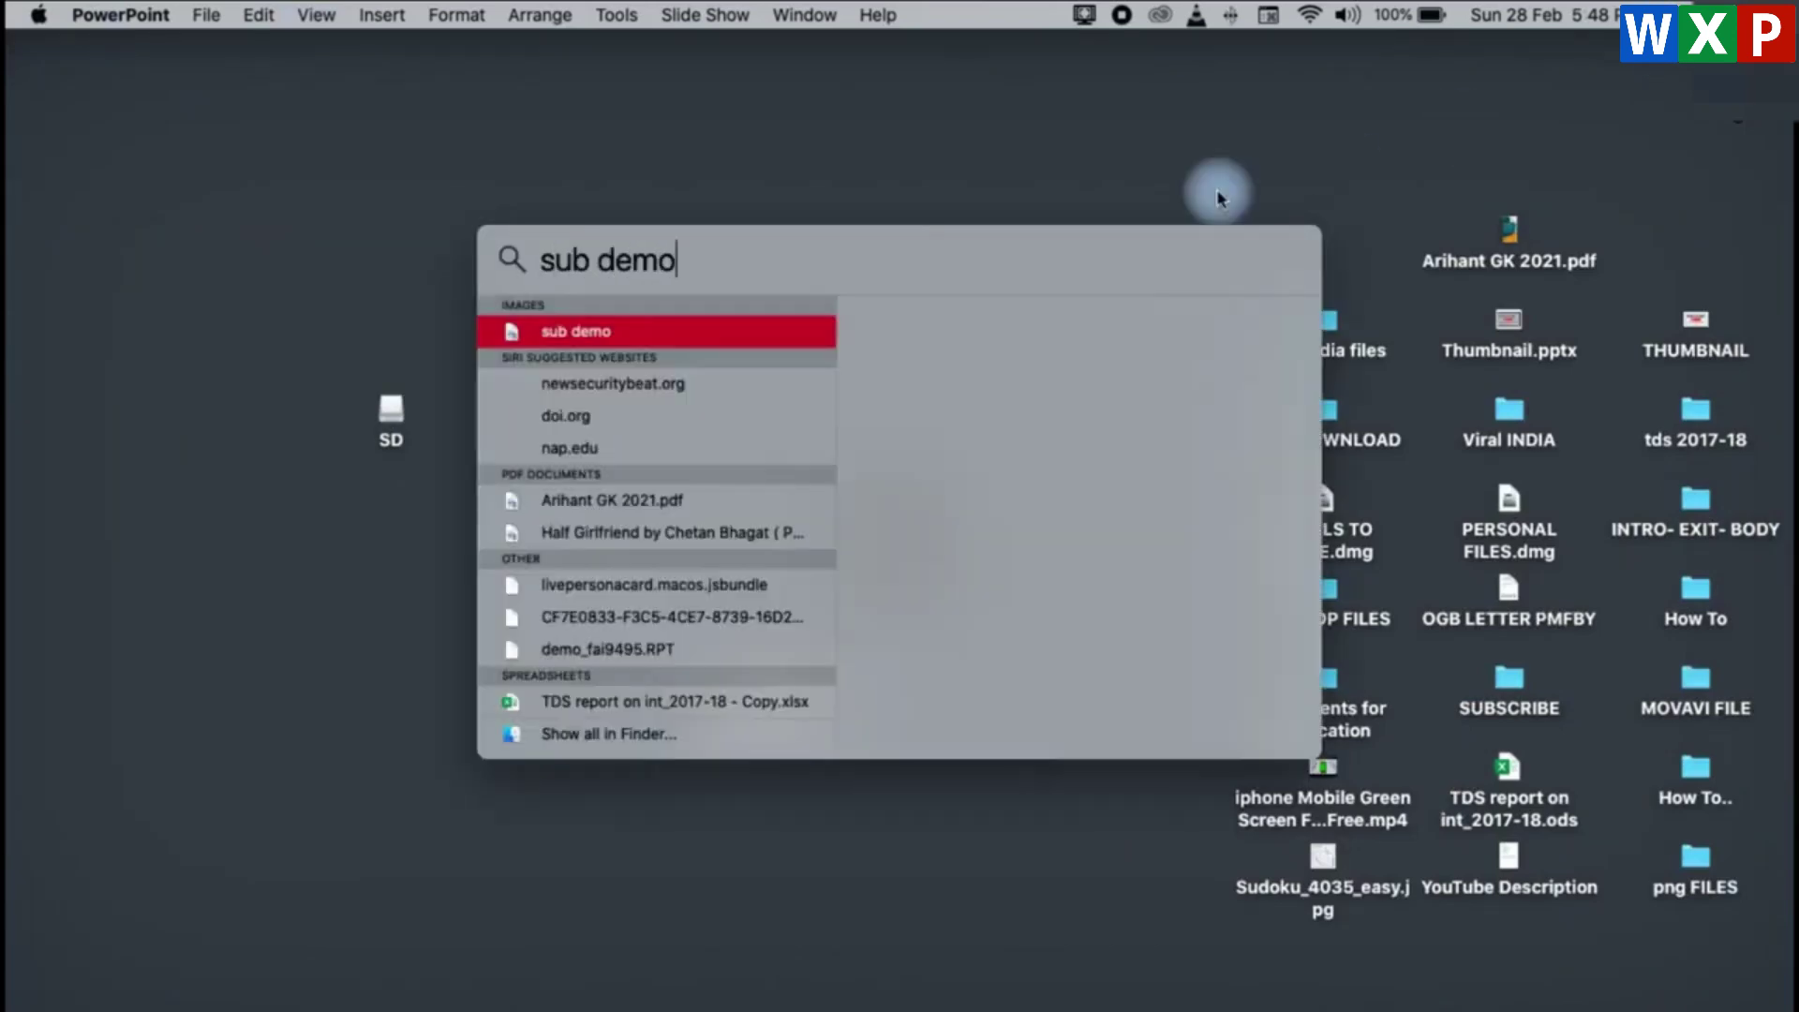
pyautogui.doubleClick(660, 334)
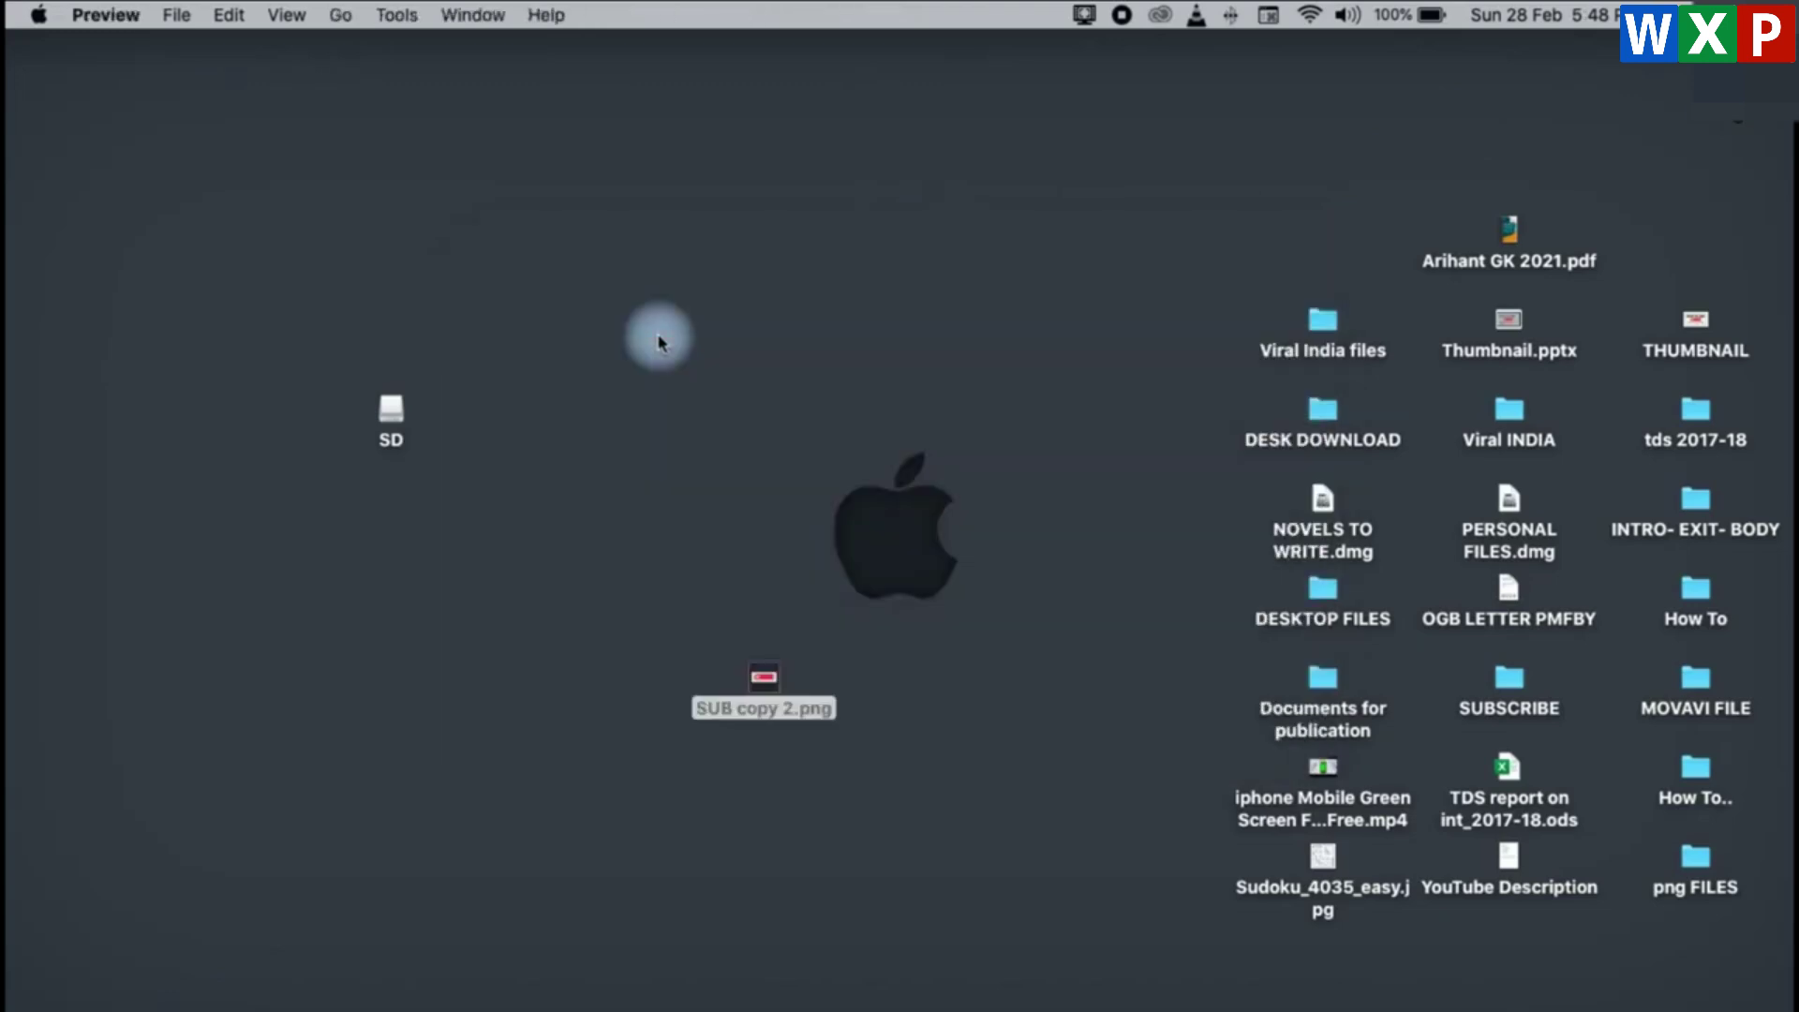
pyautogui.moveTo(215, 61)
pyautogui.mouseDown()
pyautogui.moveTo(736, 80)
pyautogui.moveTo(720, 181)
pyautogui.mouseUp()
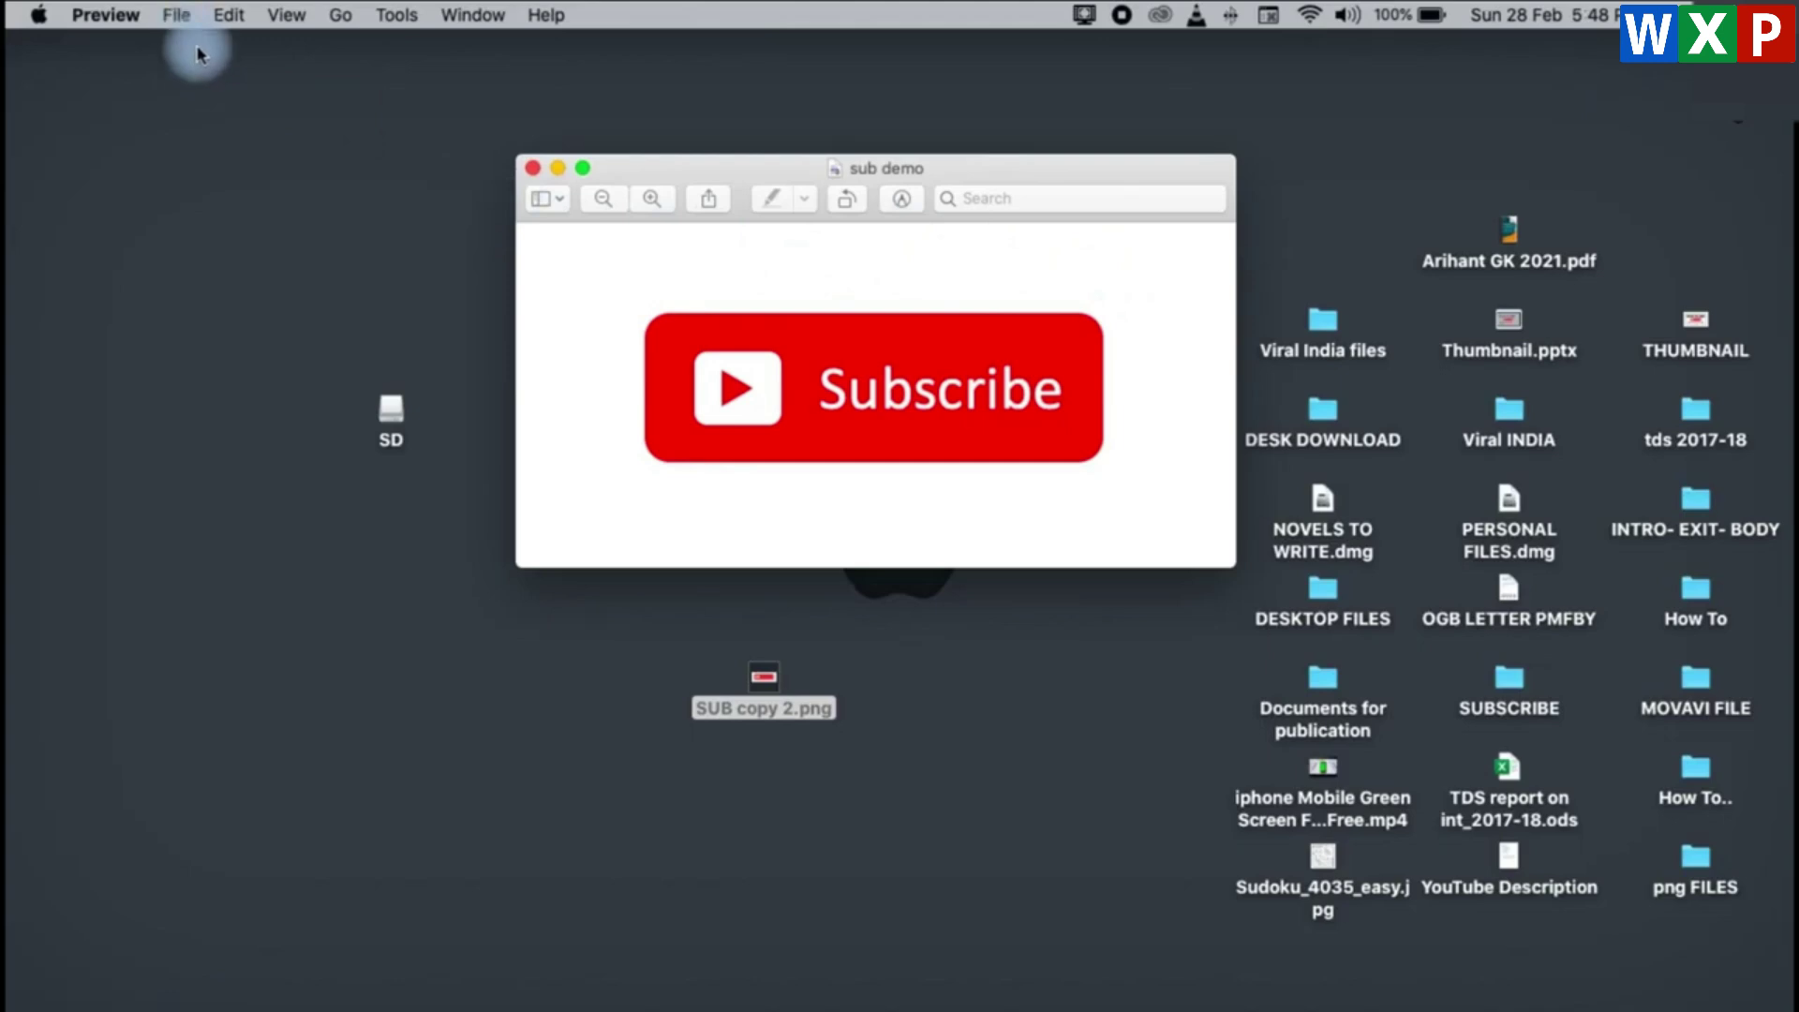
pyautogui.click(178, 17)
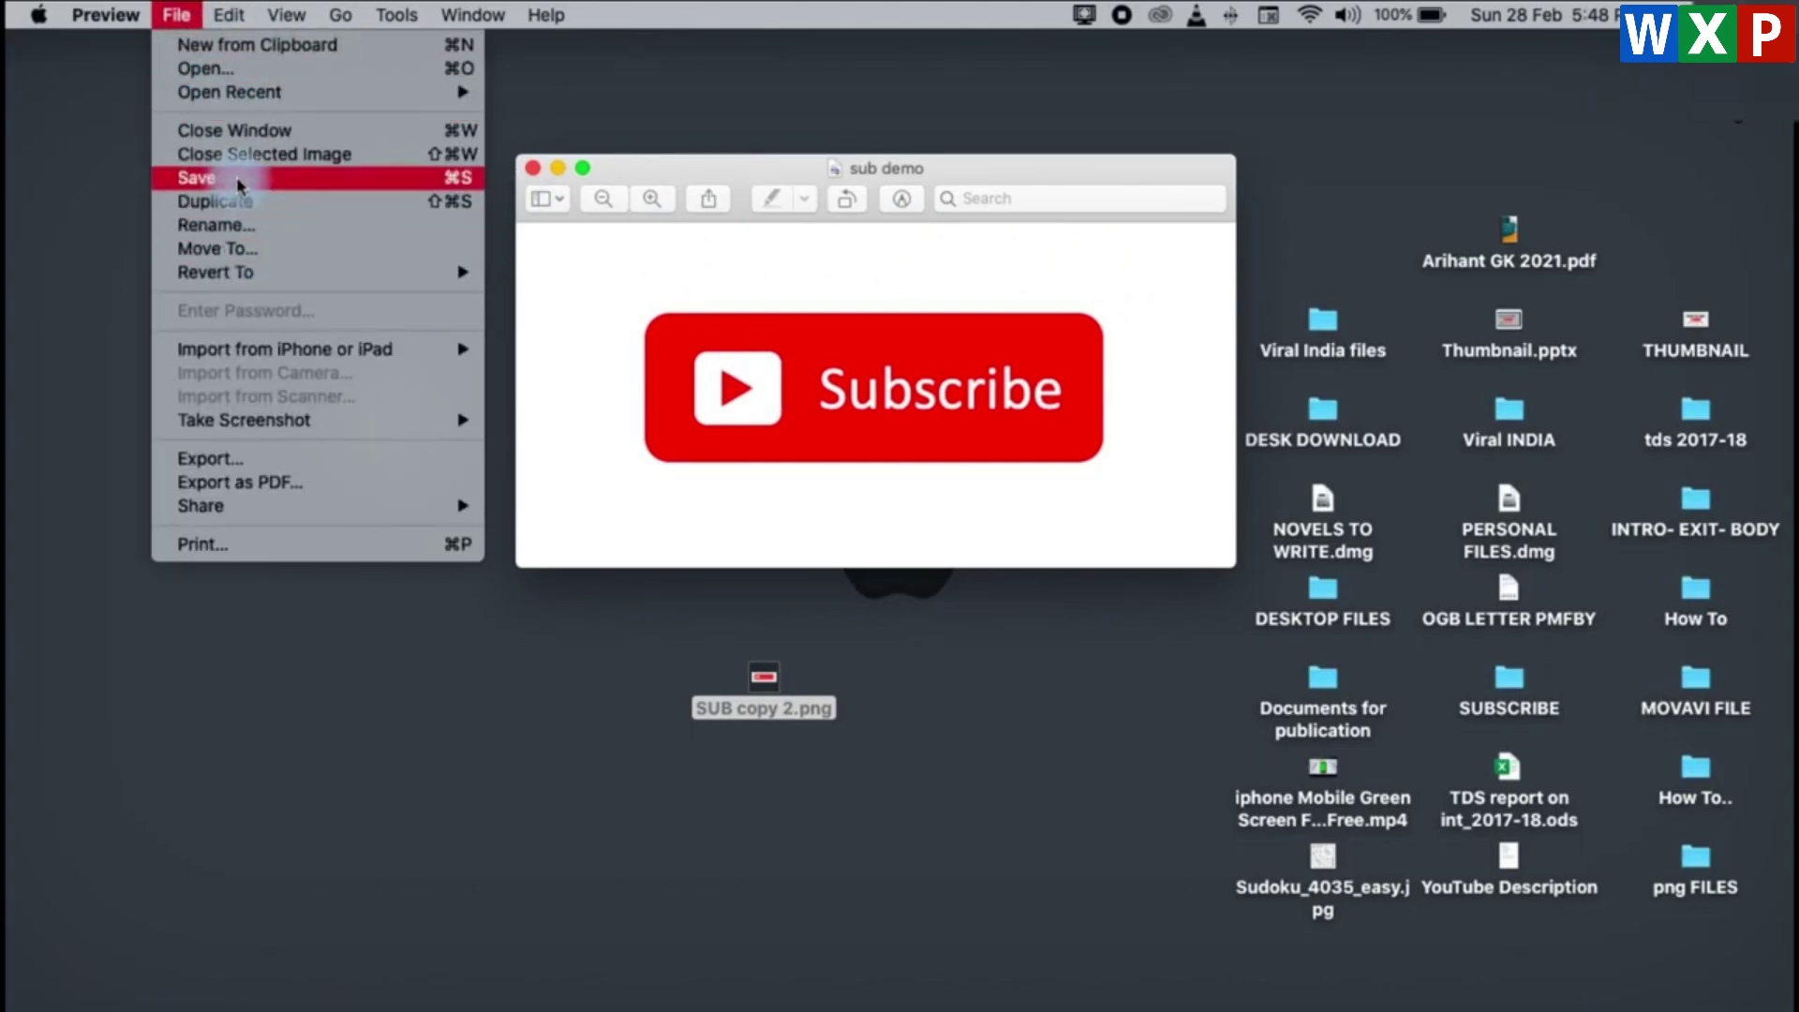
pyautogui.click(240, 201)
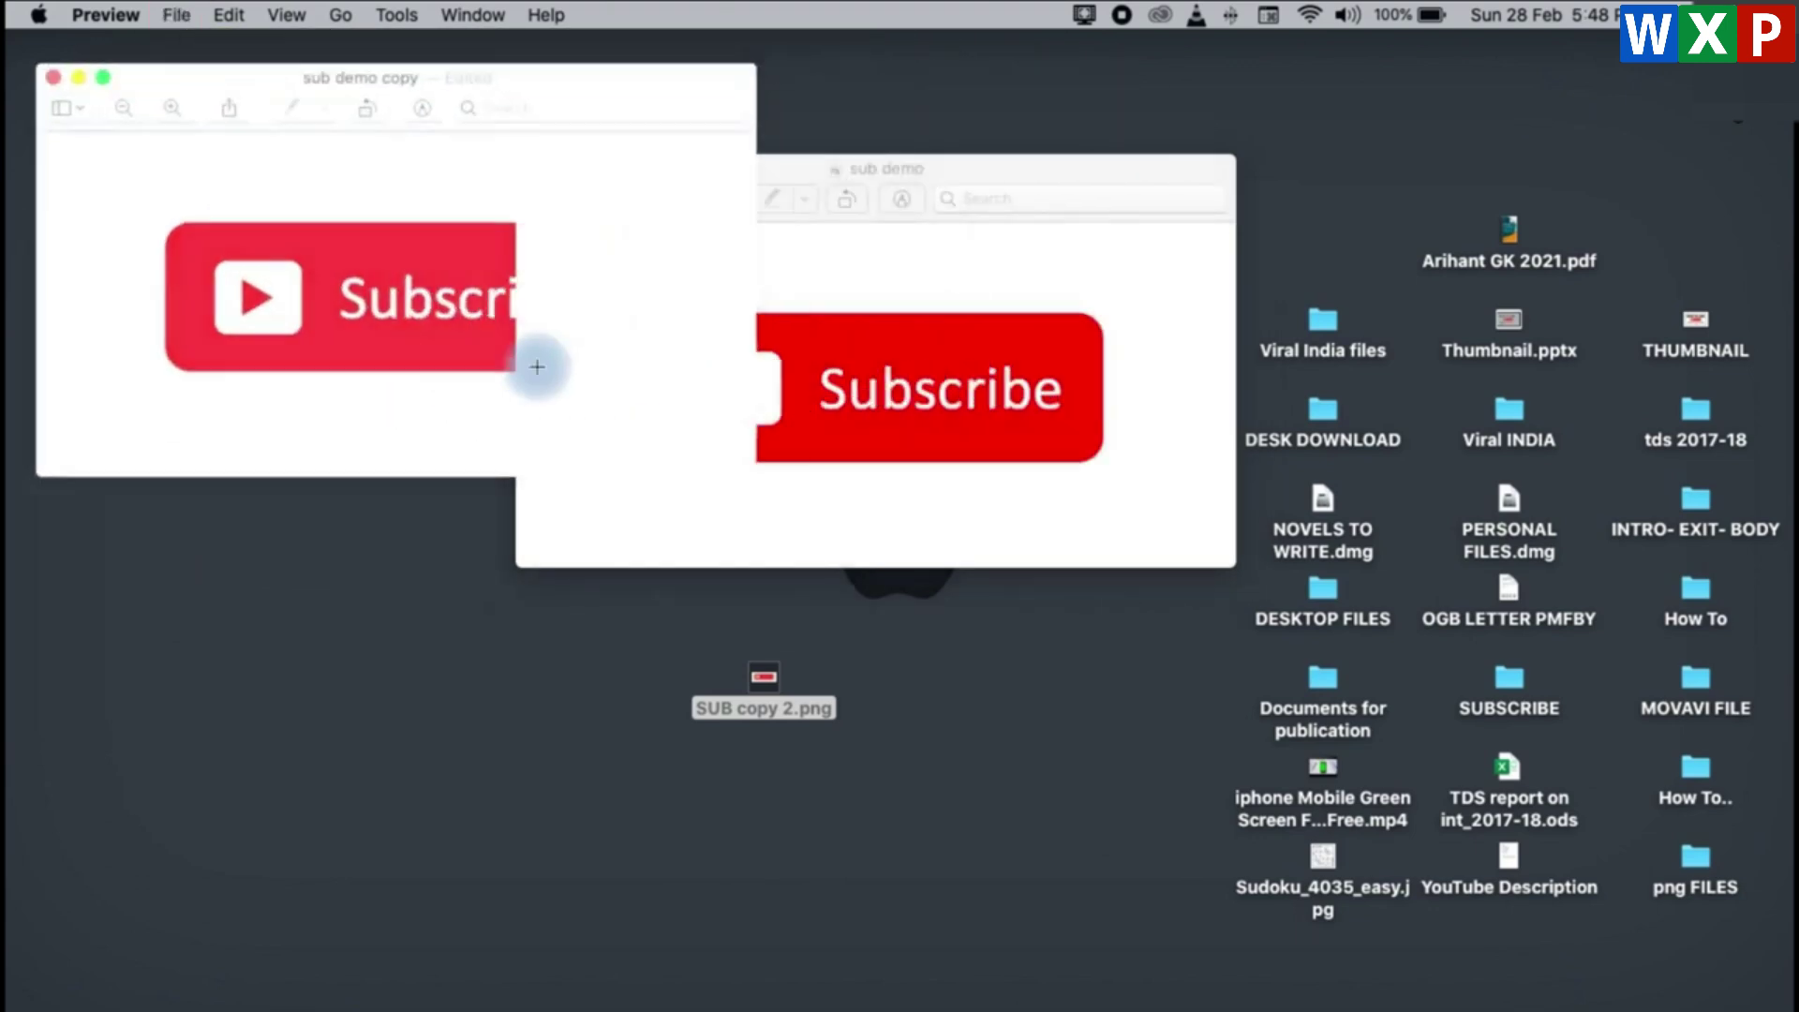
pyautogui.moveTo(534, 69); pyautogui.dragTo(657, 298)
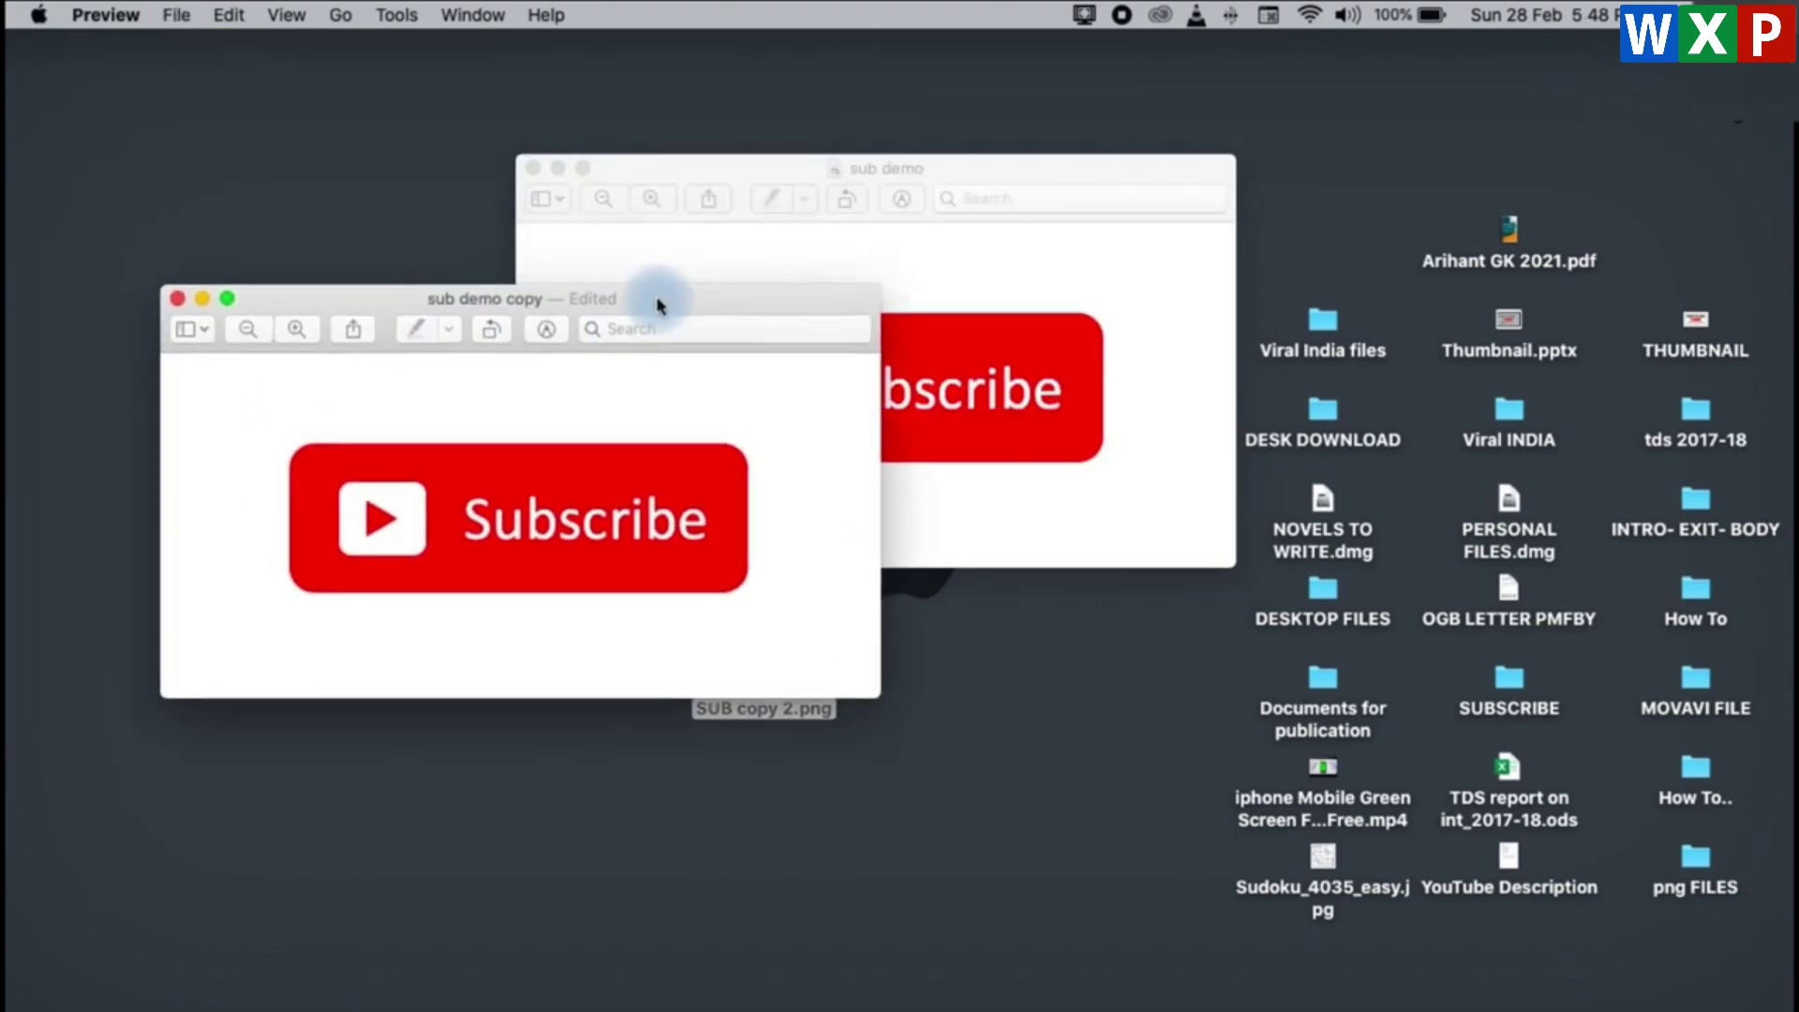
pyautogui.click(175, 300)
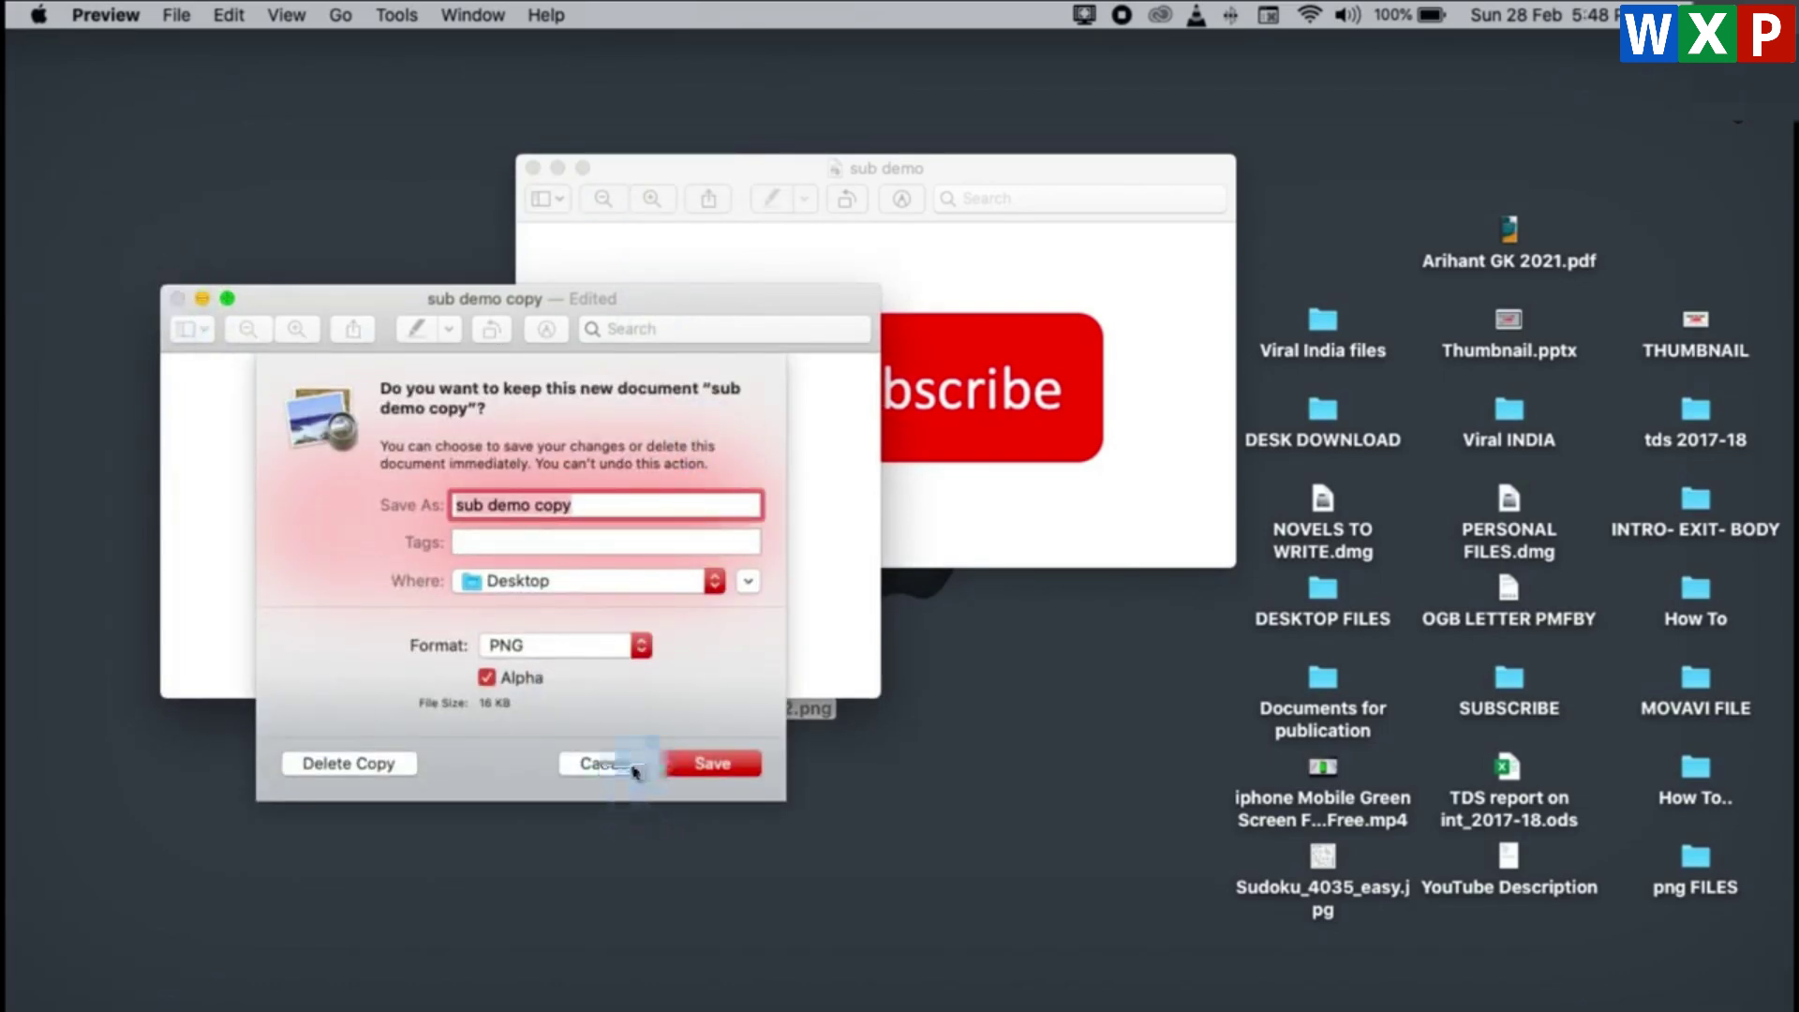
pyautogui.click(348, 764)
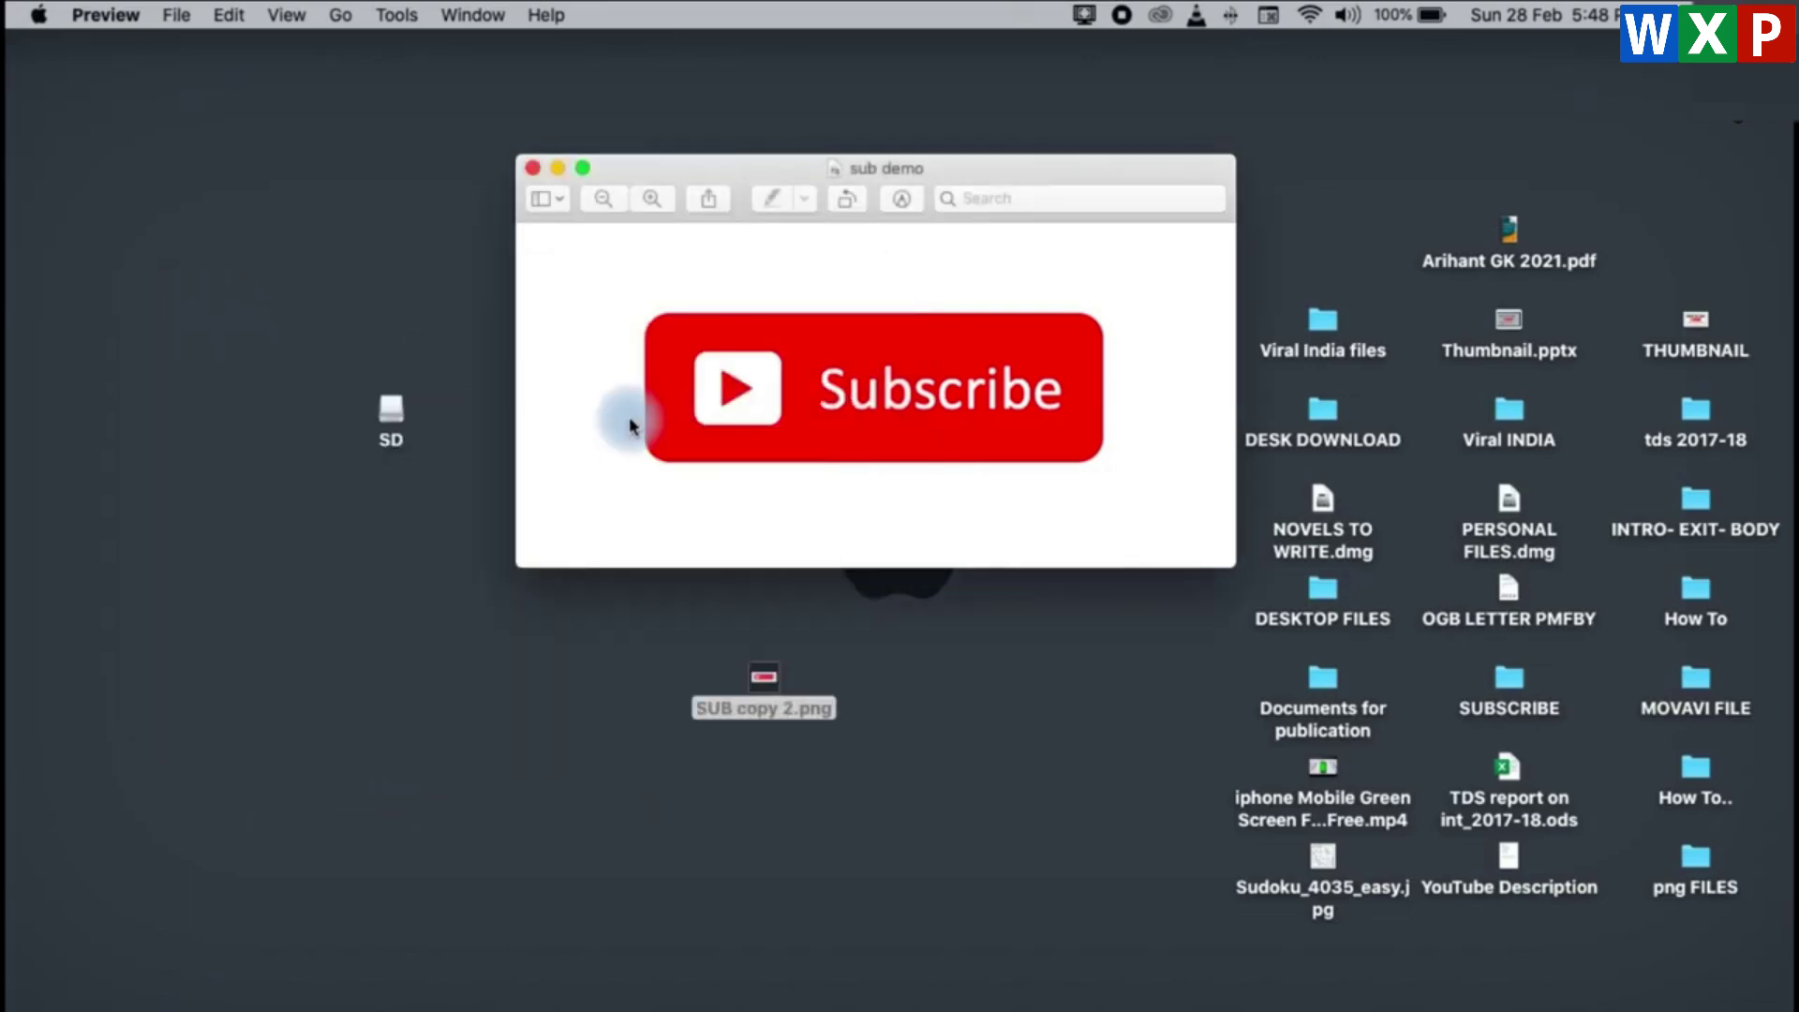
pyautogui.click(956, 693)
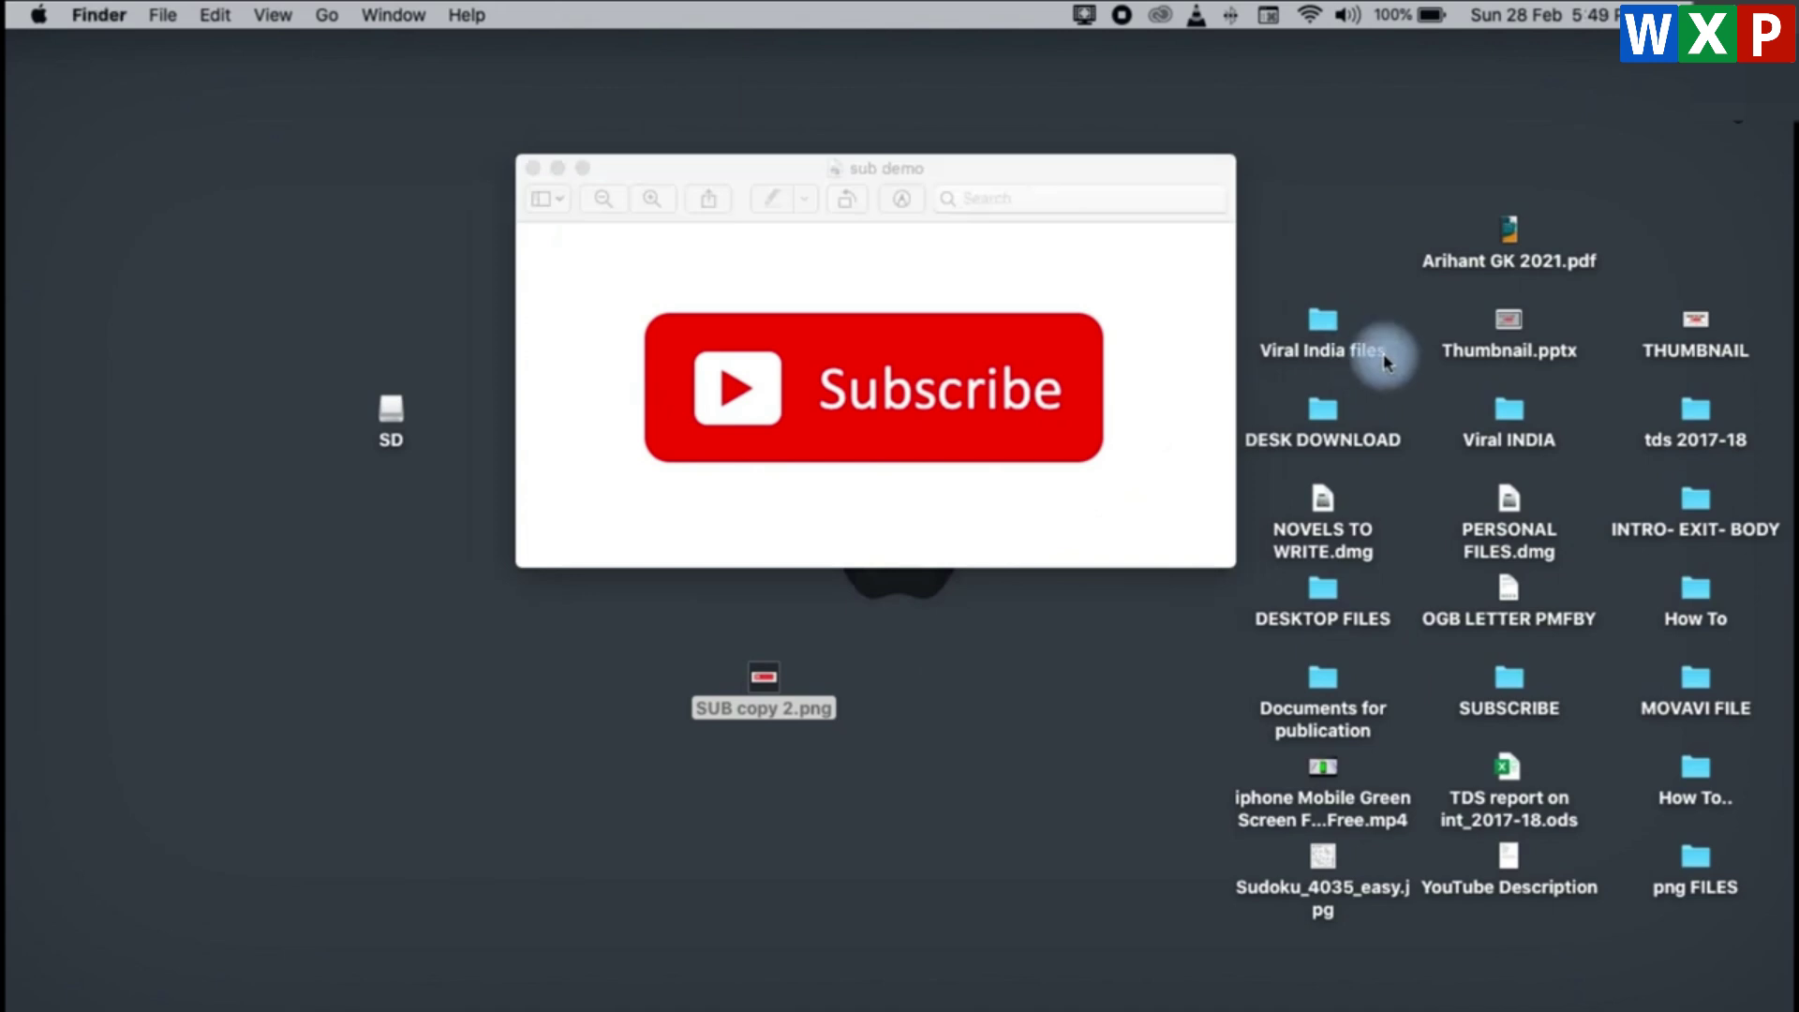
pyautogui.moveTo(996, 177); pyautogui.dragTo(898, 138)
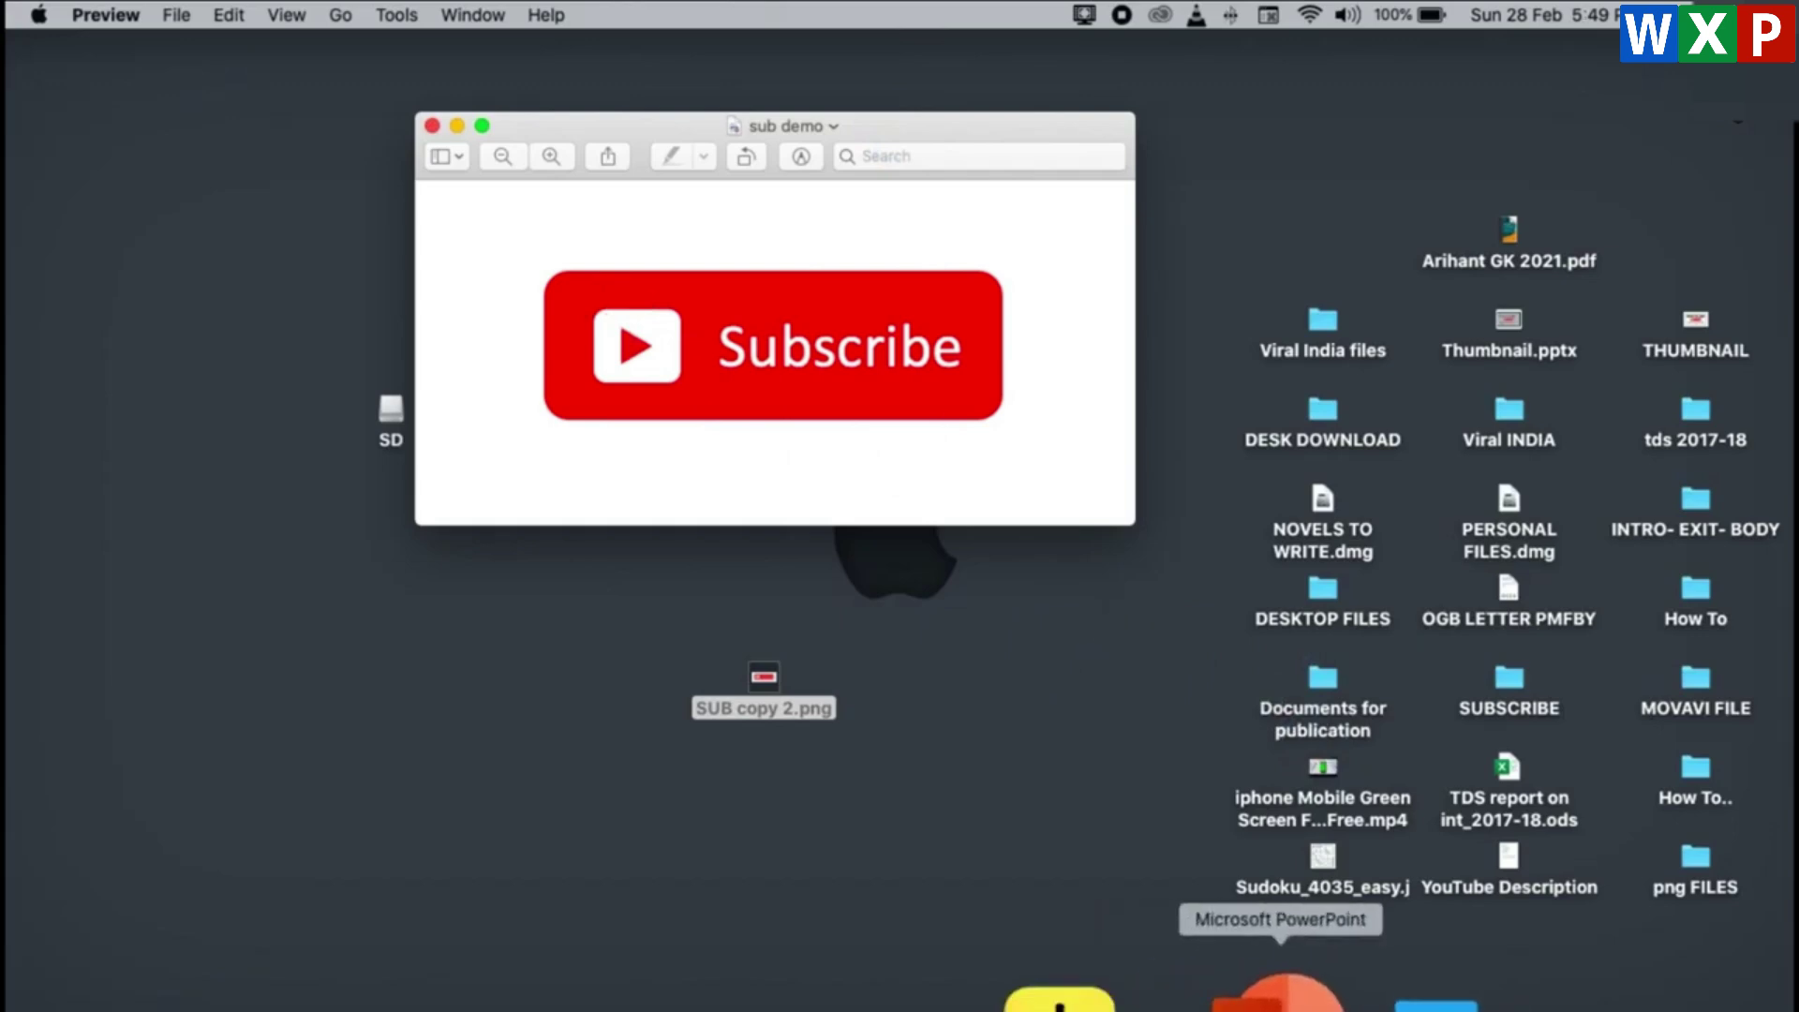
# Back in PowerPoint, insert the 'sub demo' PNG from the Desktop onto the Subscribe slide.
pyautogui.click(1277, 994)
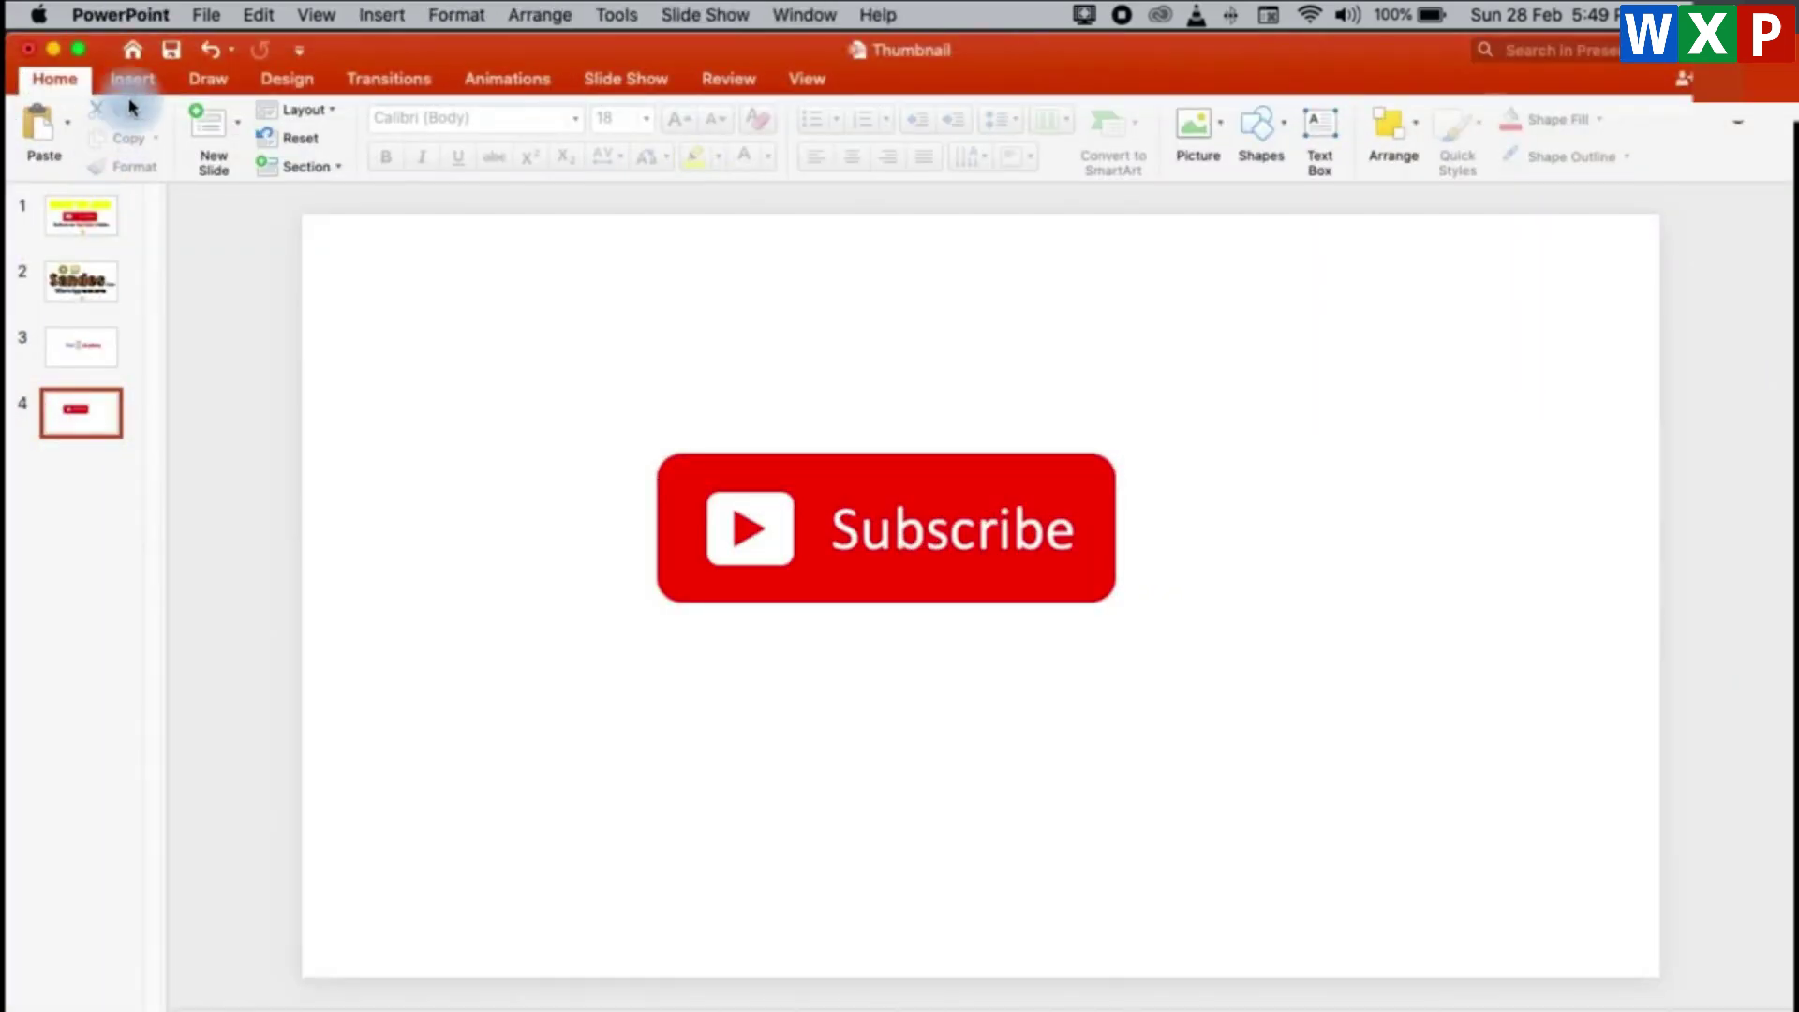
pyautogui.click(132, 80)
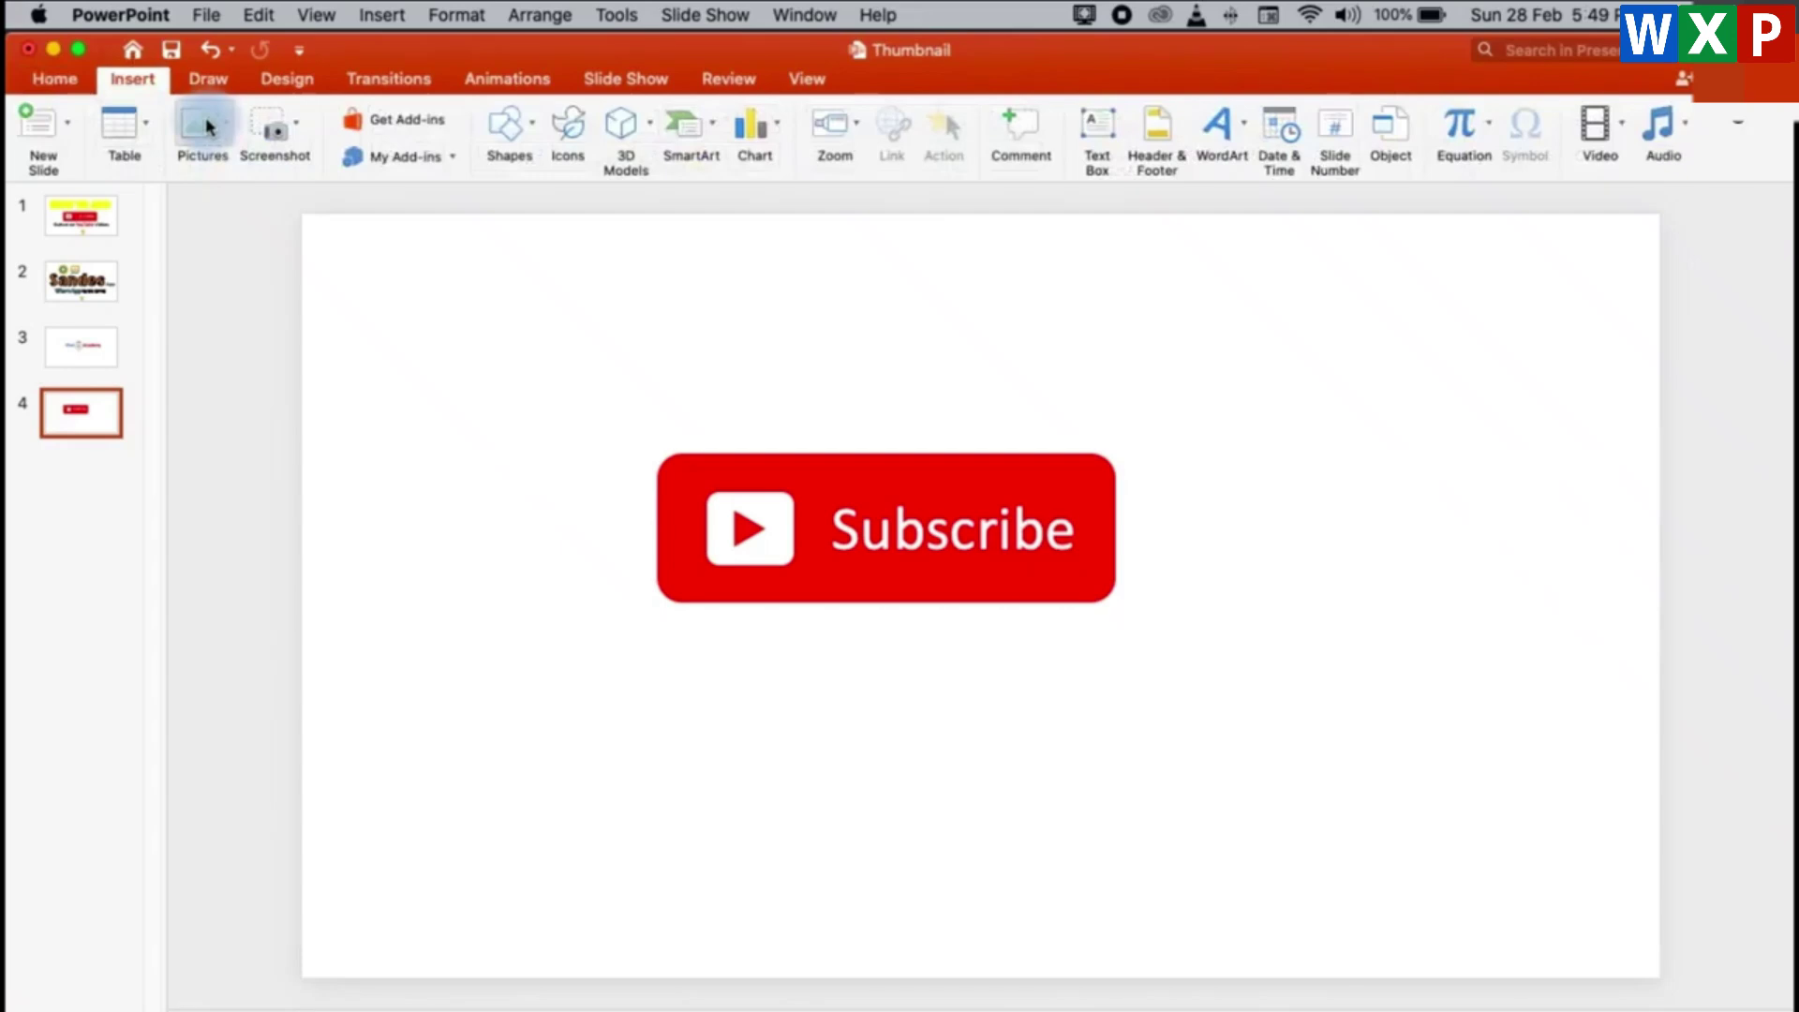
pyautogui.click(206, 121)
pyautogui.click(247, 194)
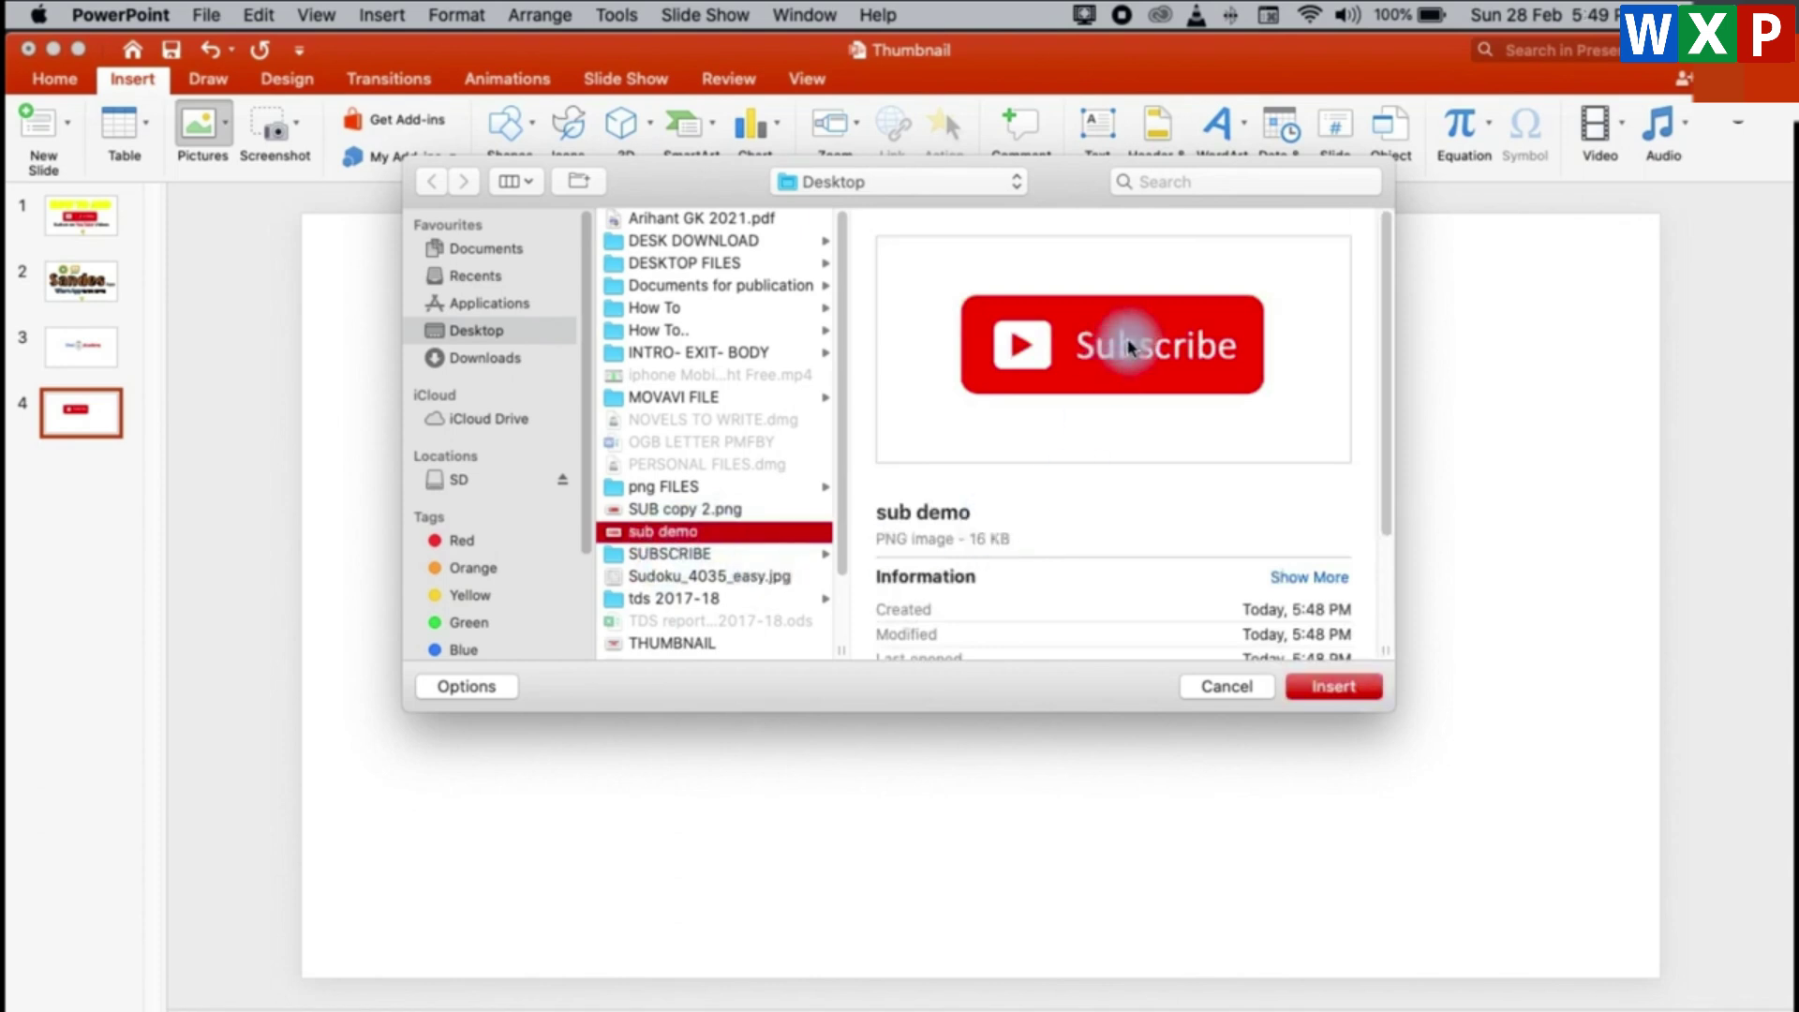
pyautogui.click(1345, 698)
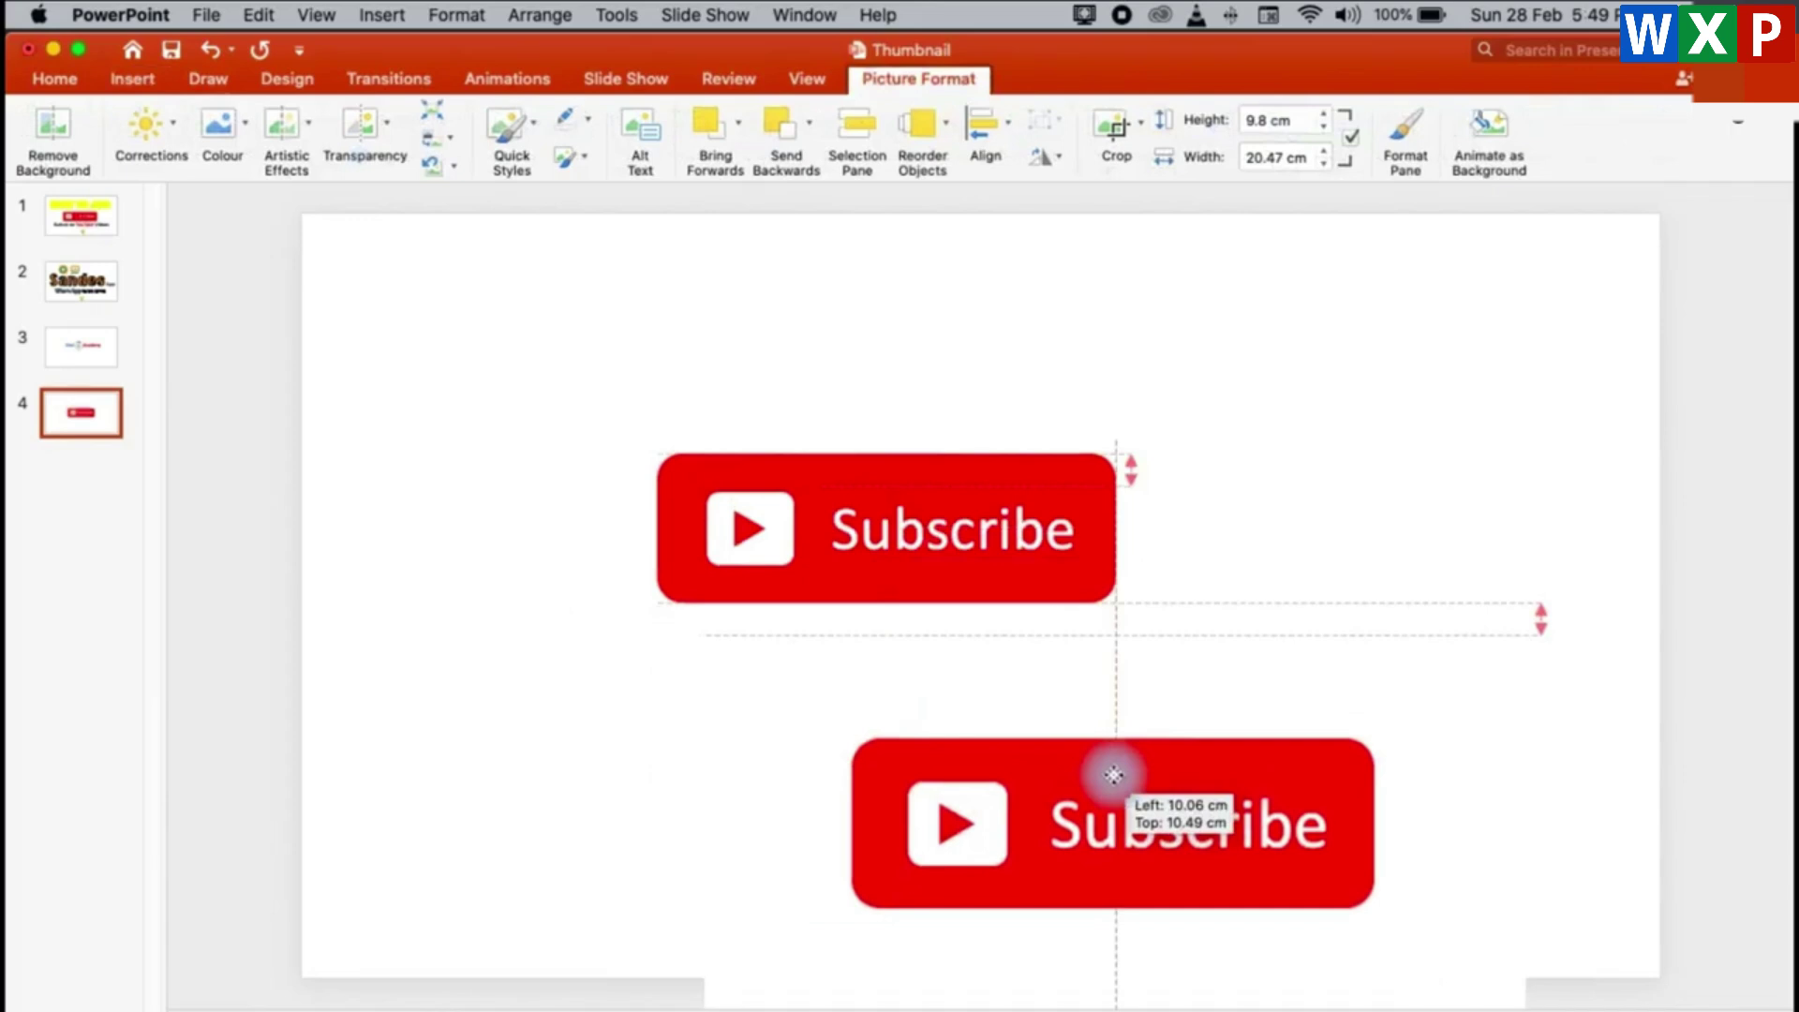
# Drag the 'sub demo' picture up and align it exactly over the original Subscribe button.
pyautogui.moveTo(1033, 780); pyautogui.dragTo(1118, 773)
pyautogui.click(913, 474)
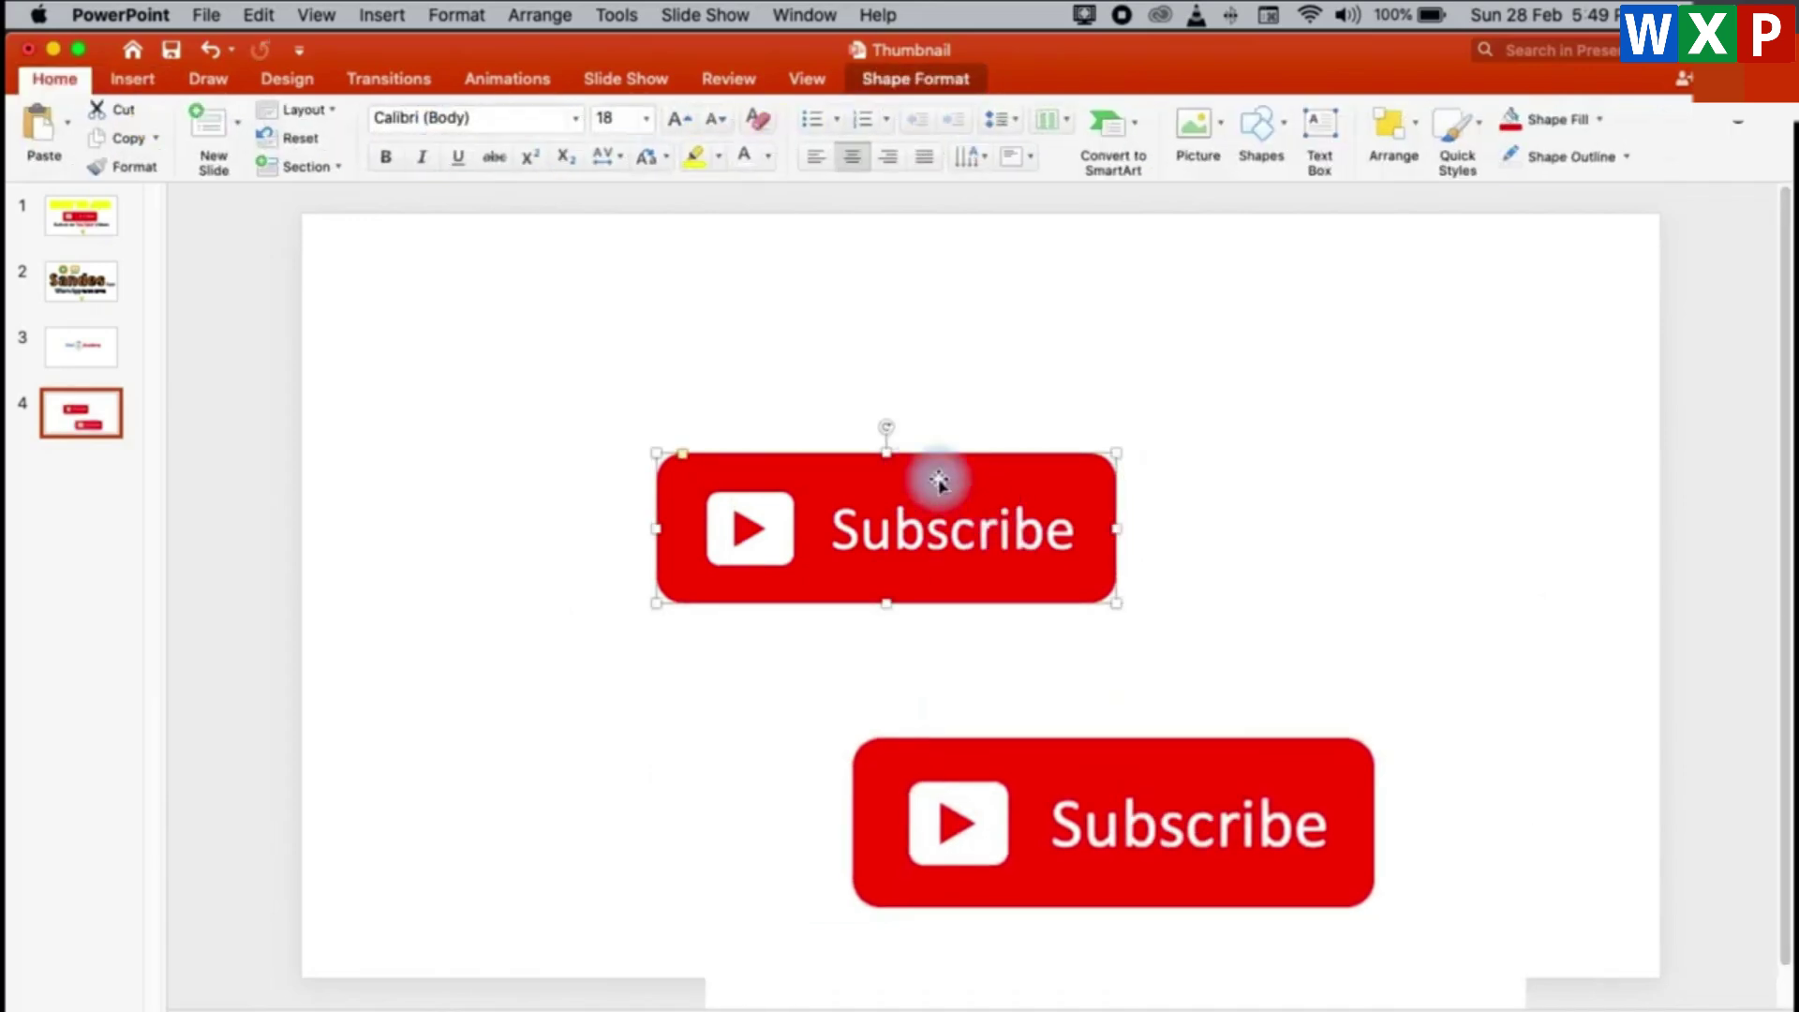
pyautogui.click(1193, 843)
pyautogui.moveTo(1193, 842)
pyautogui.mouseDown()
pyautogui.moveTo(1131, 539)
pyautogui.moveTo(970, 517)
pyautogui.mouseUp()
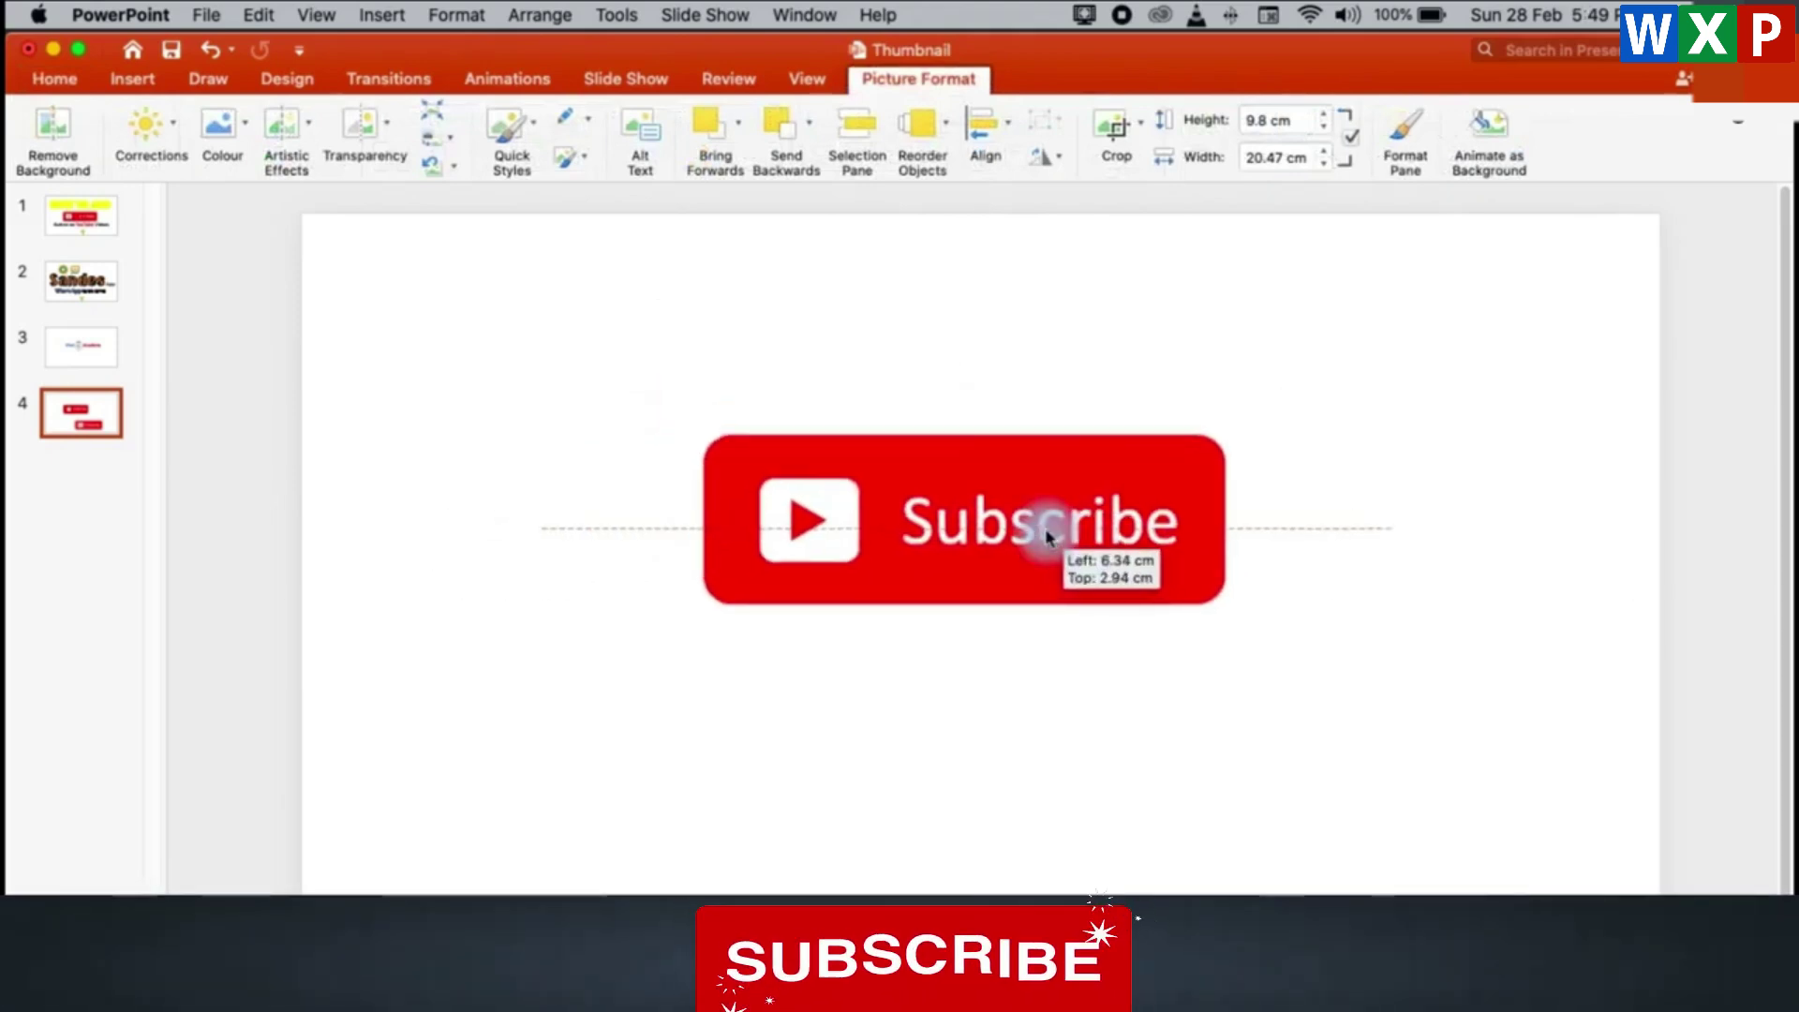
pyautogui.moveTo(970, 516); pyautogui.dragTo(1094, 519)
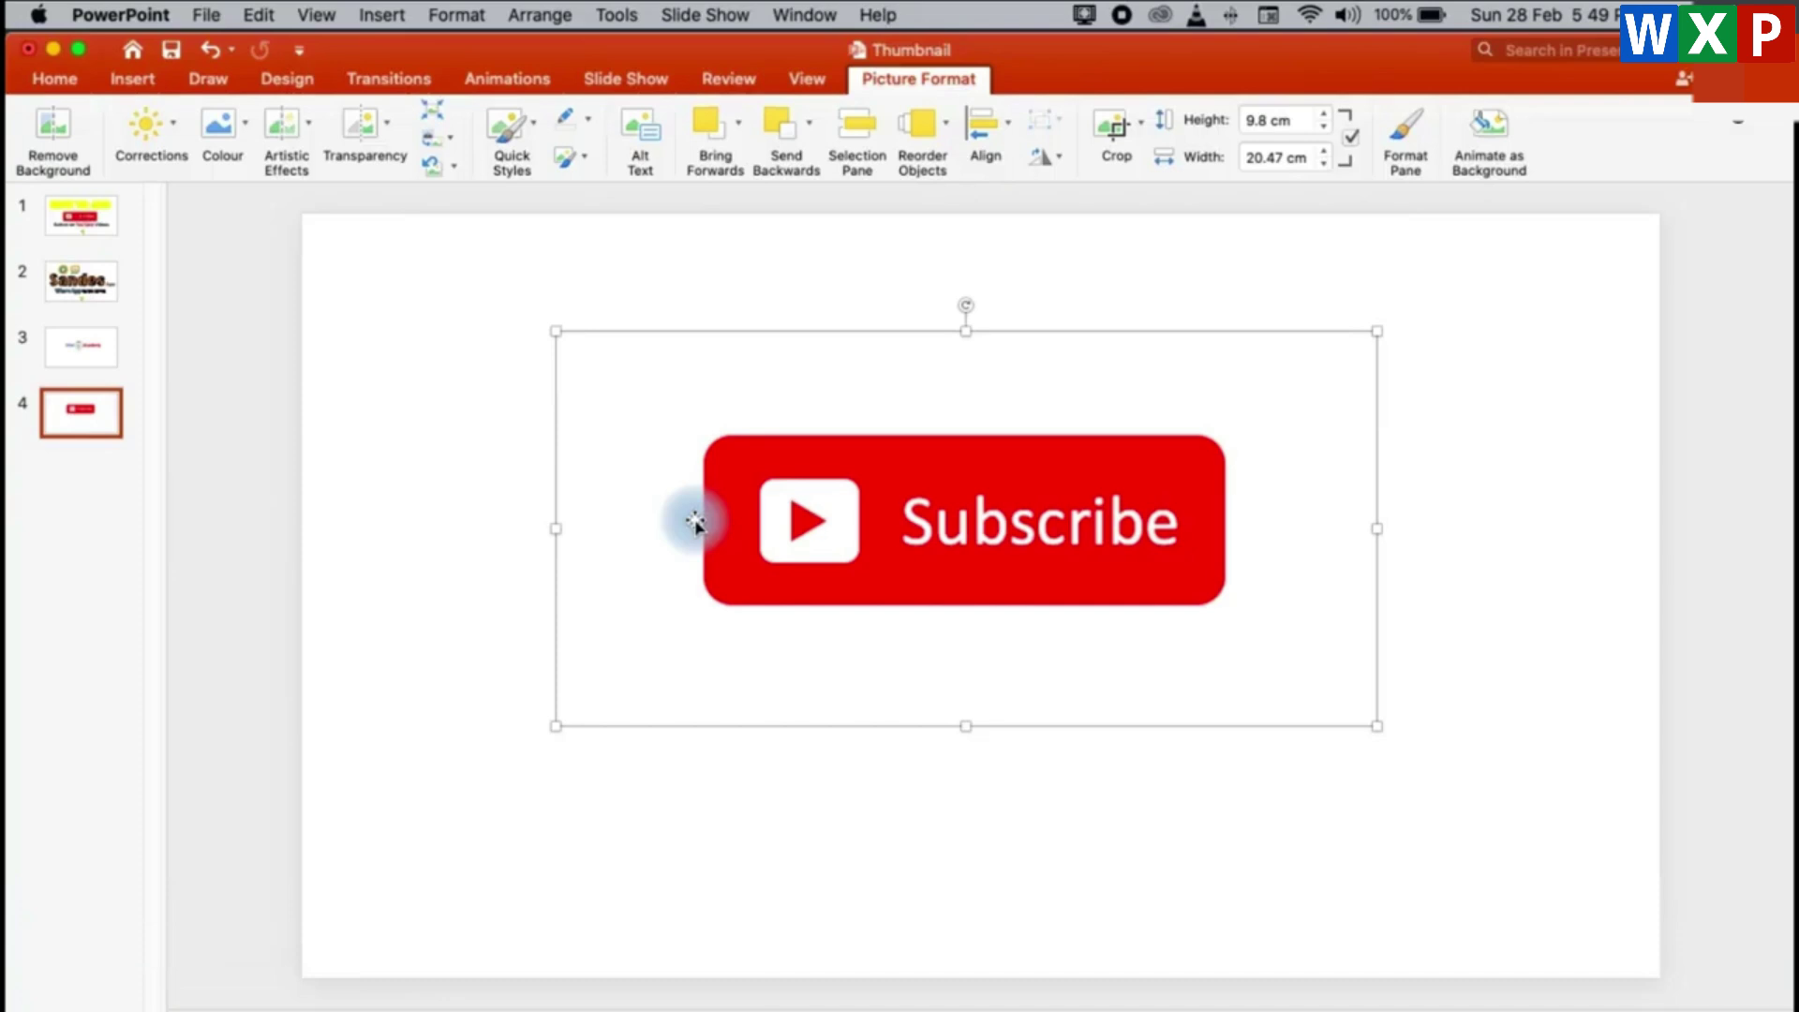
pyautogui.moveTo(1056, 339); pyautogui.dragTo(1060, 409)
pyautogui.click(1507, 534)
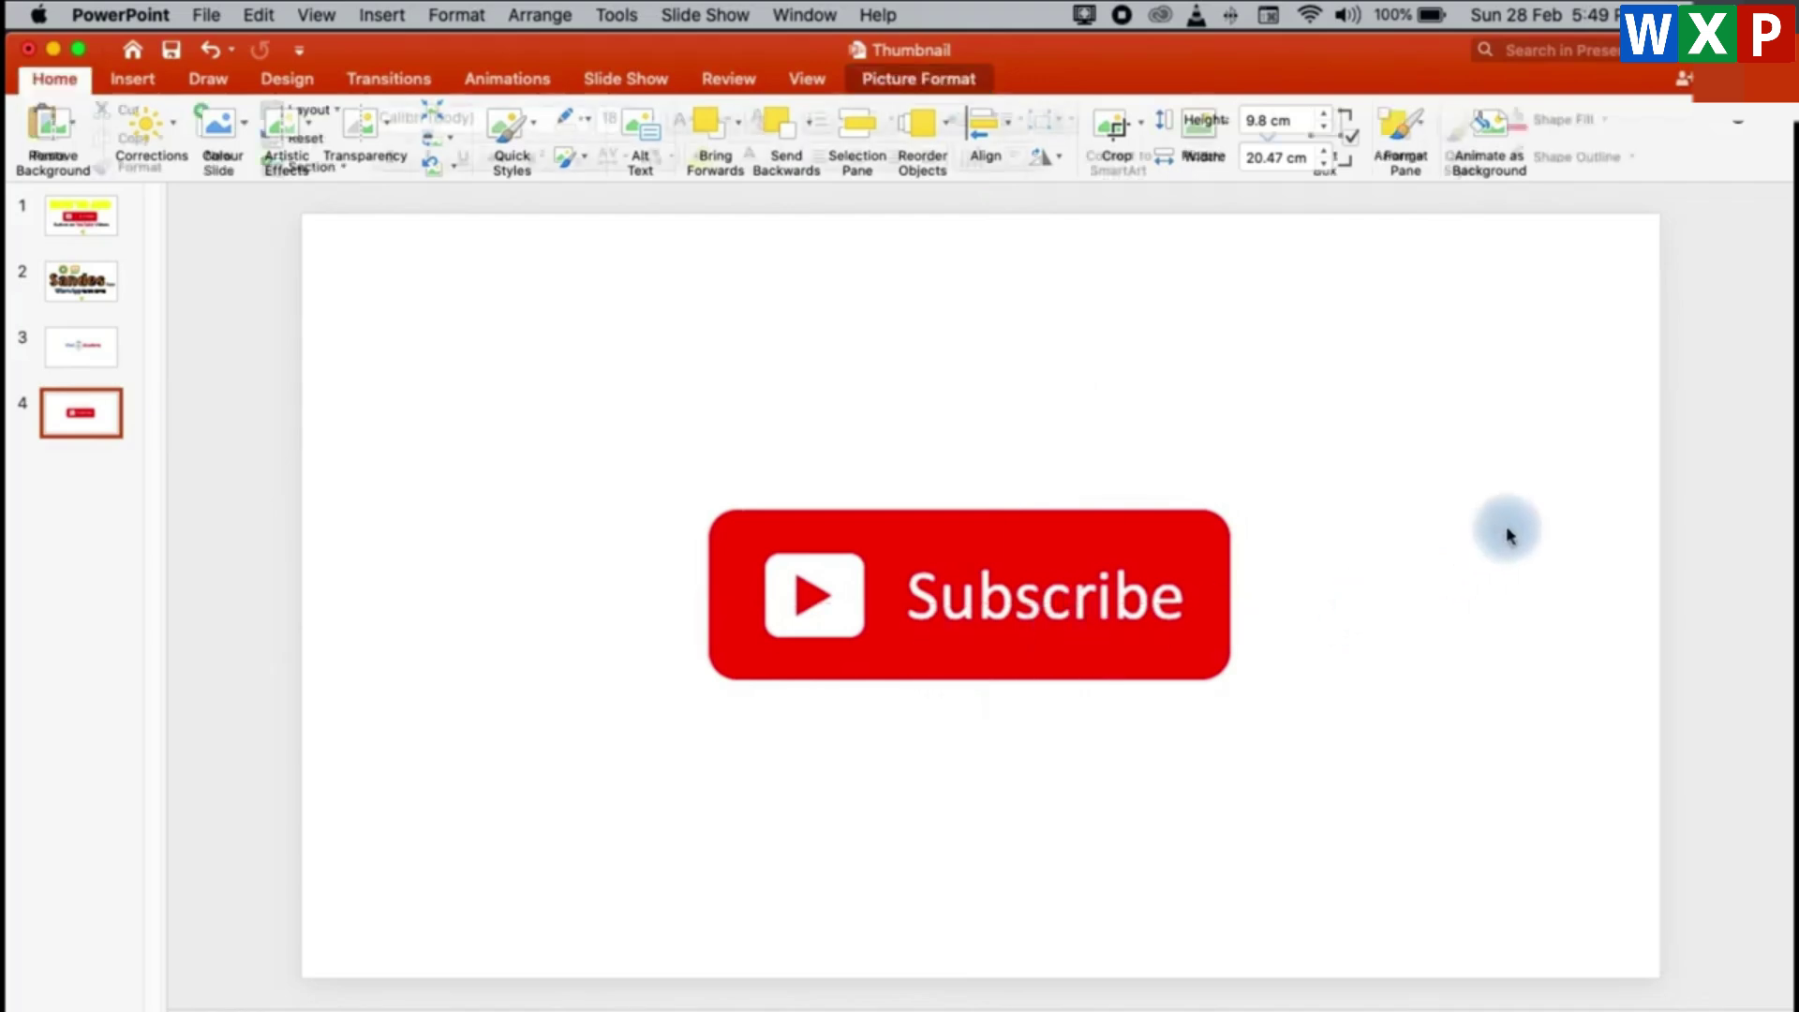